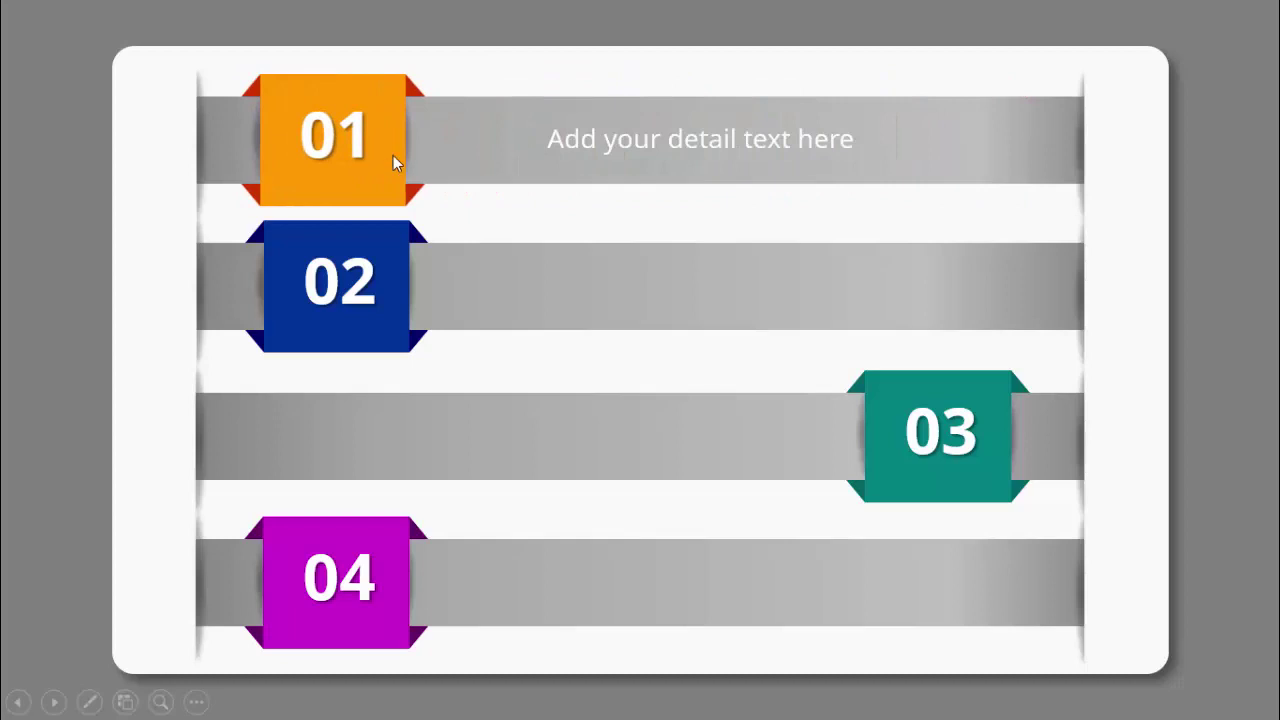
- Play through the sliding numbered-tab preview, then bring up the options for blank slide 2
click(1135, 288)
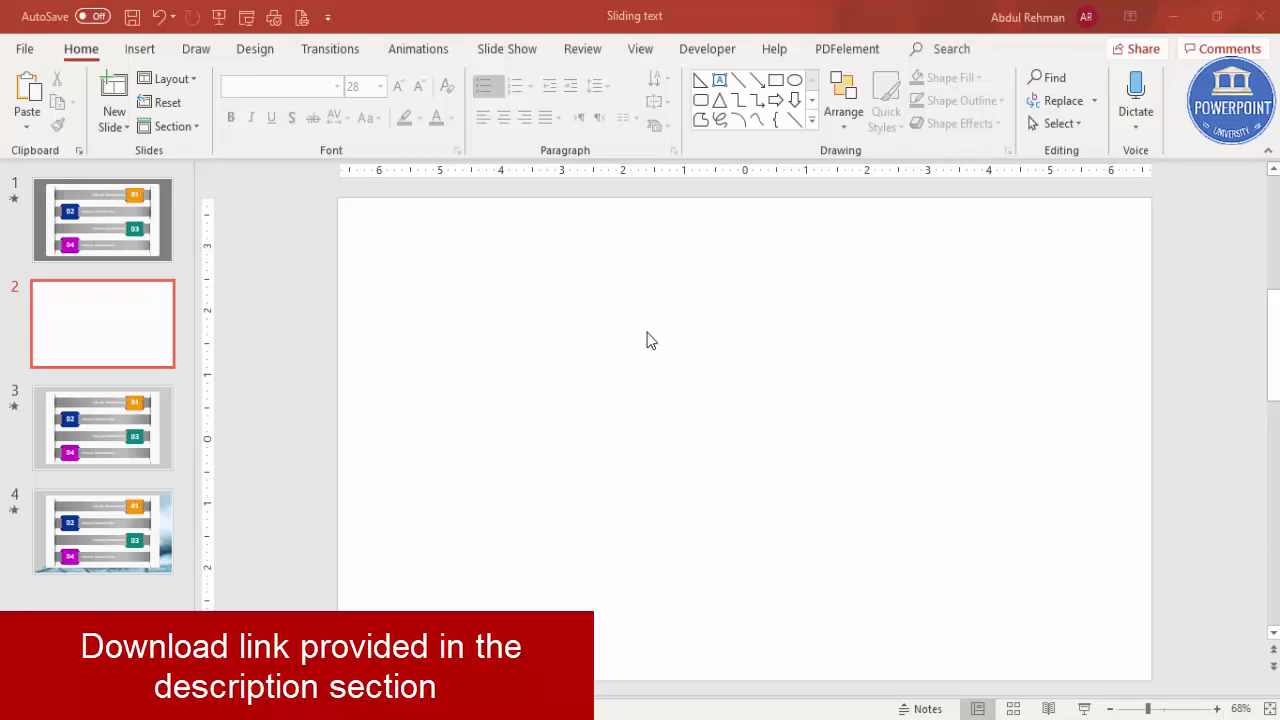
right_click(646, 340)
- Set slide 2's background to dark grey
click(702, 497)
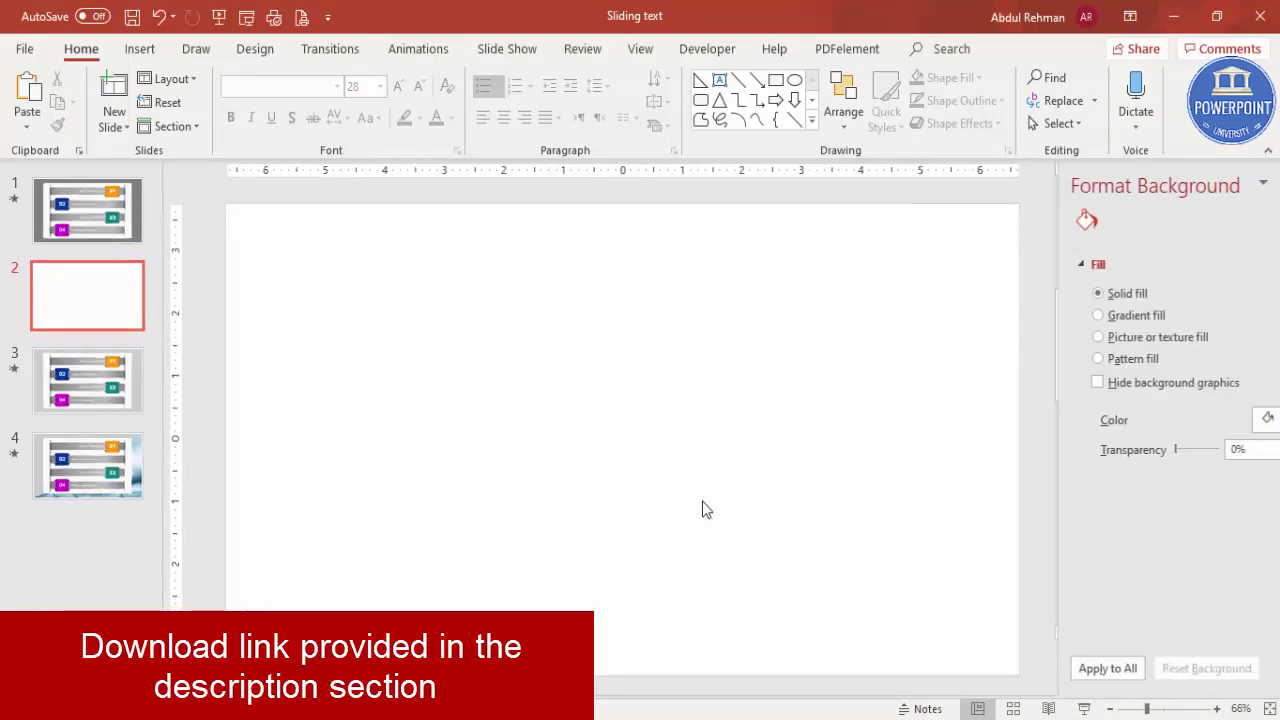
click(1229, 419)
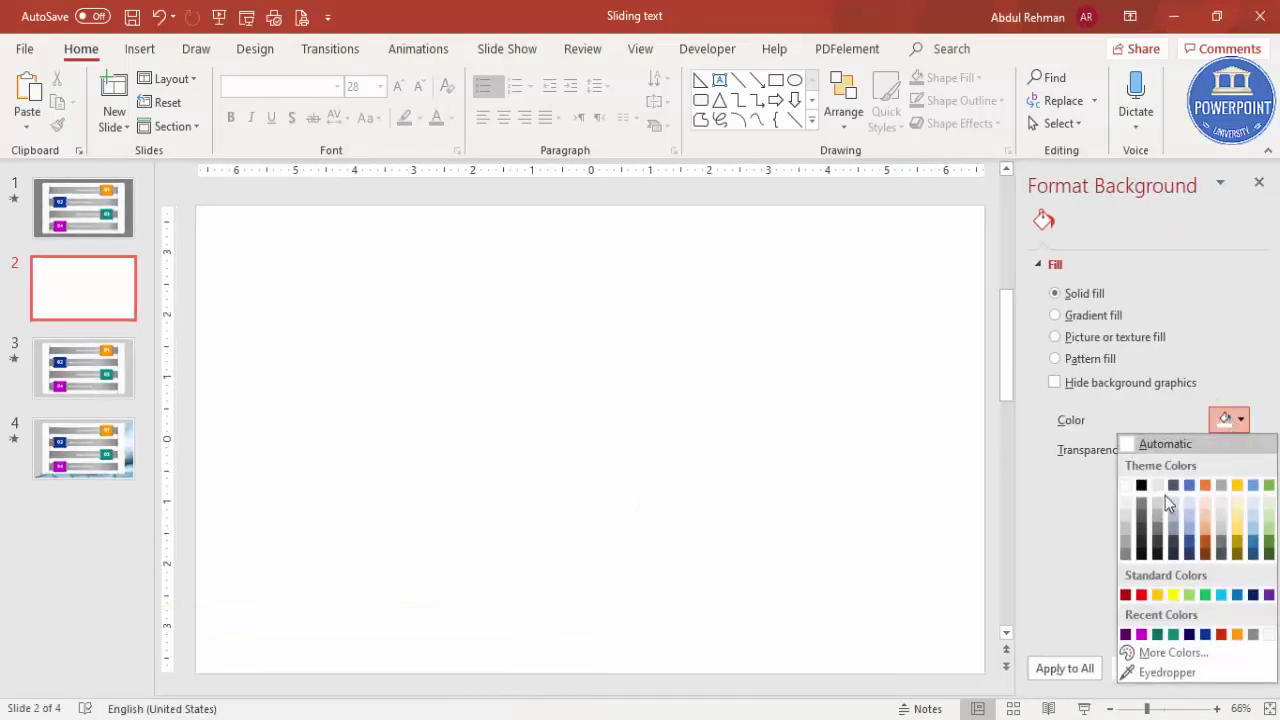
click(1125, 556)
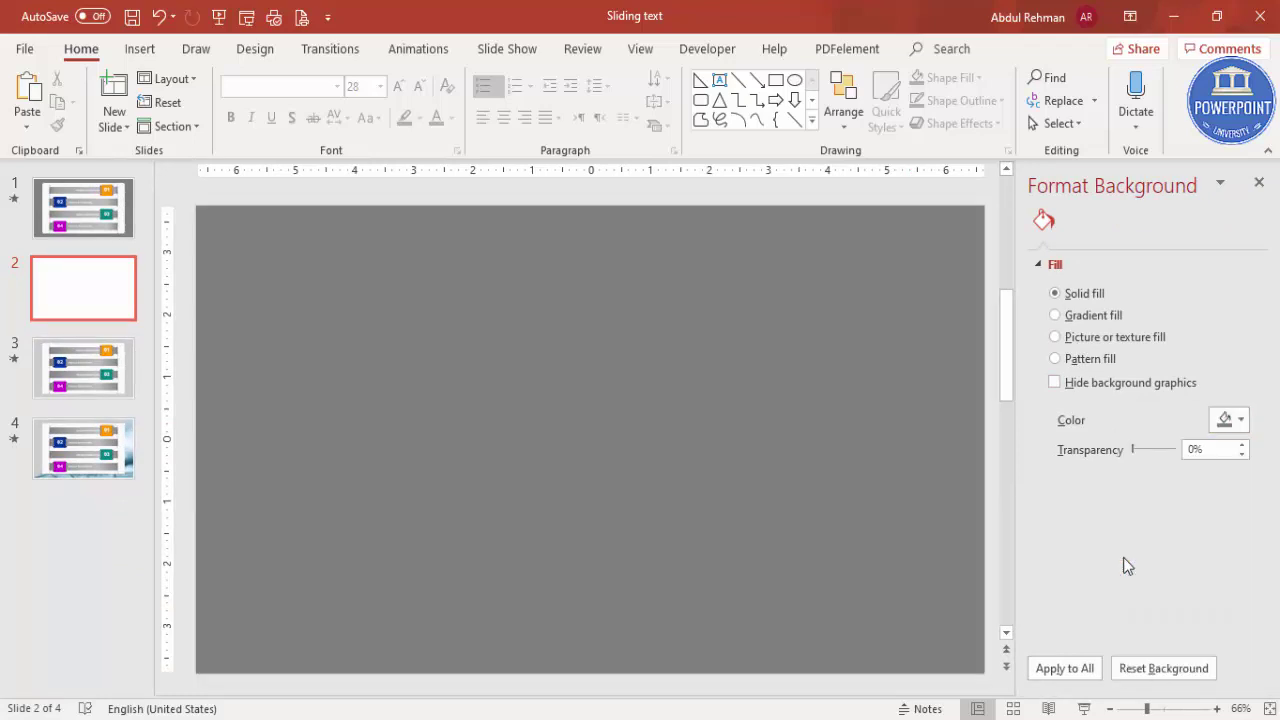
click(1258, 181)
- Draw a large rectangle across the slide, about 5.95" × 10.03"
click(146, 54)
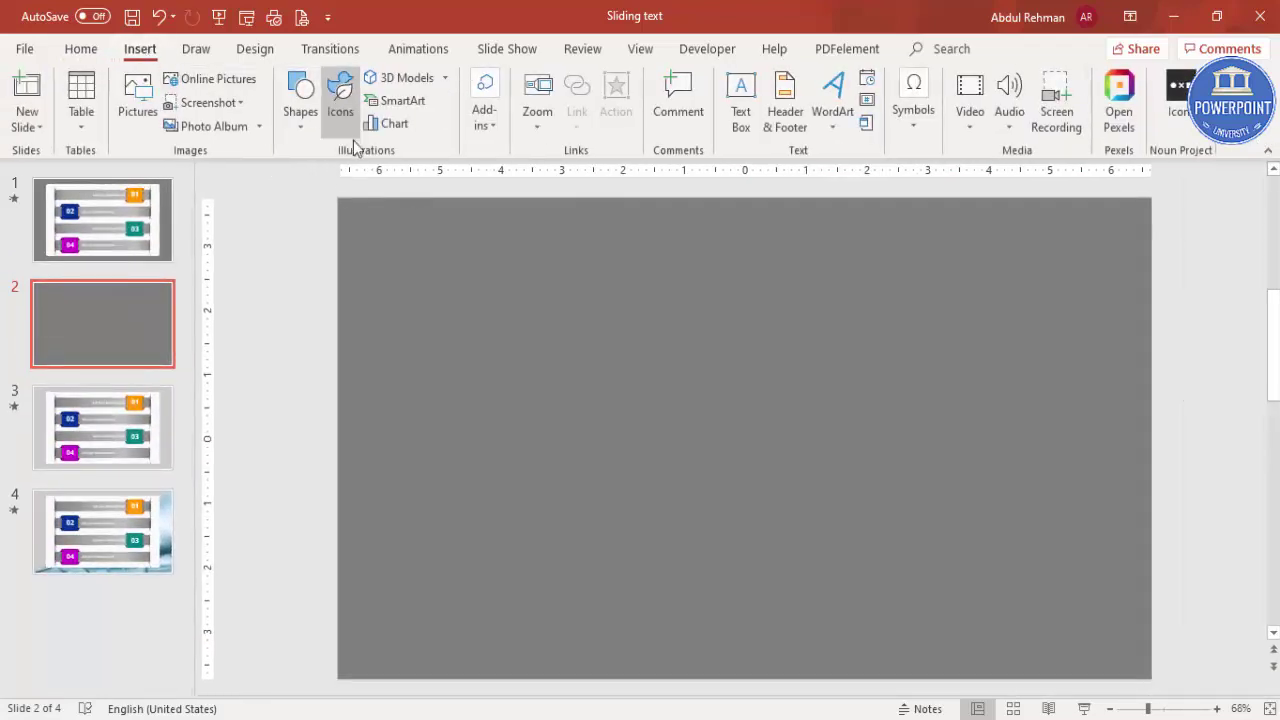
click(296, 126)
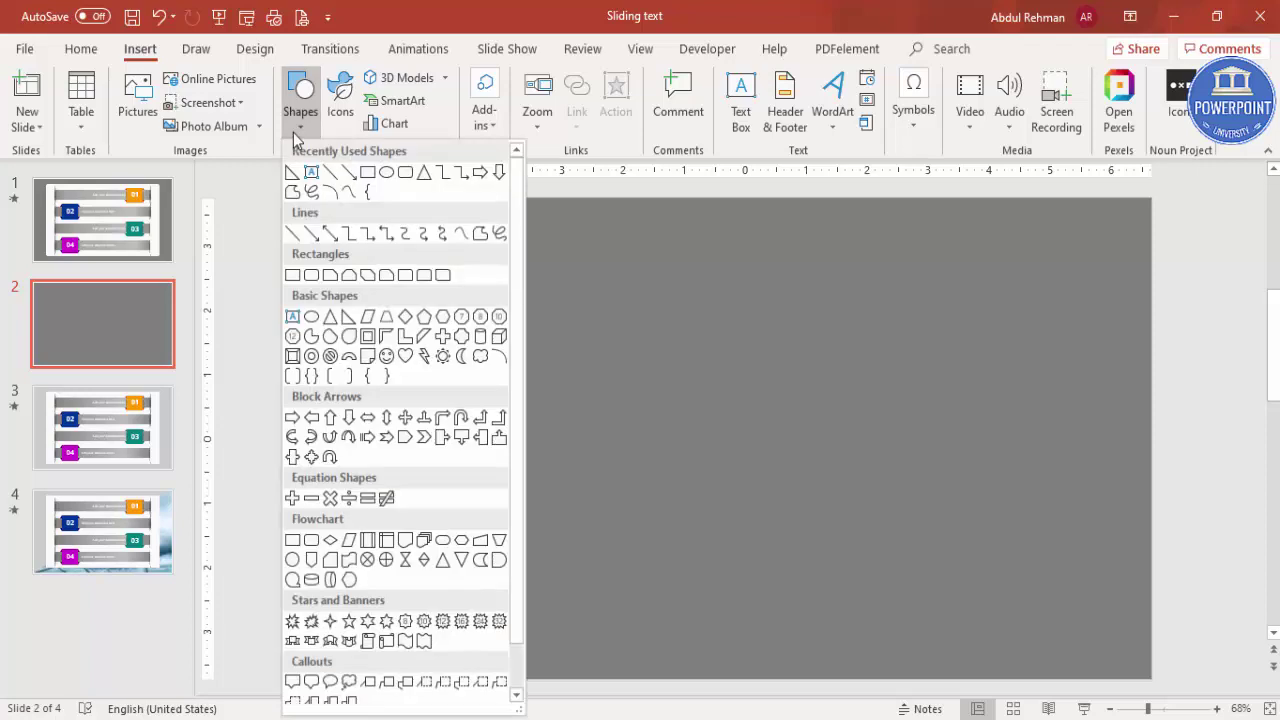
click(292, 275)
drag(421, 265, 1055, 648)
mouse_move(419, 265)
mouse_down()
mouse_move(416, 248)
mouse_move(442, 265)
mouse_up()
- Remove the rectangle's outline and fill it white
click(500, 101)
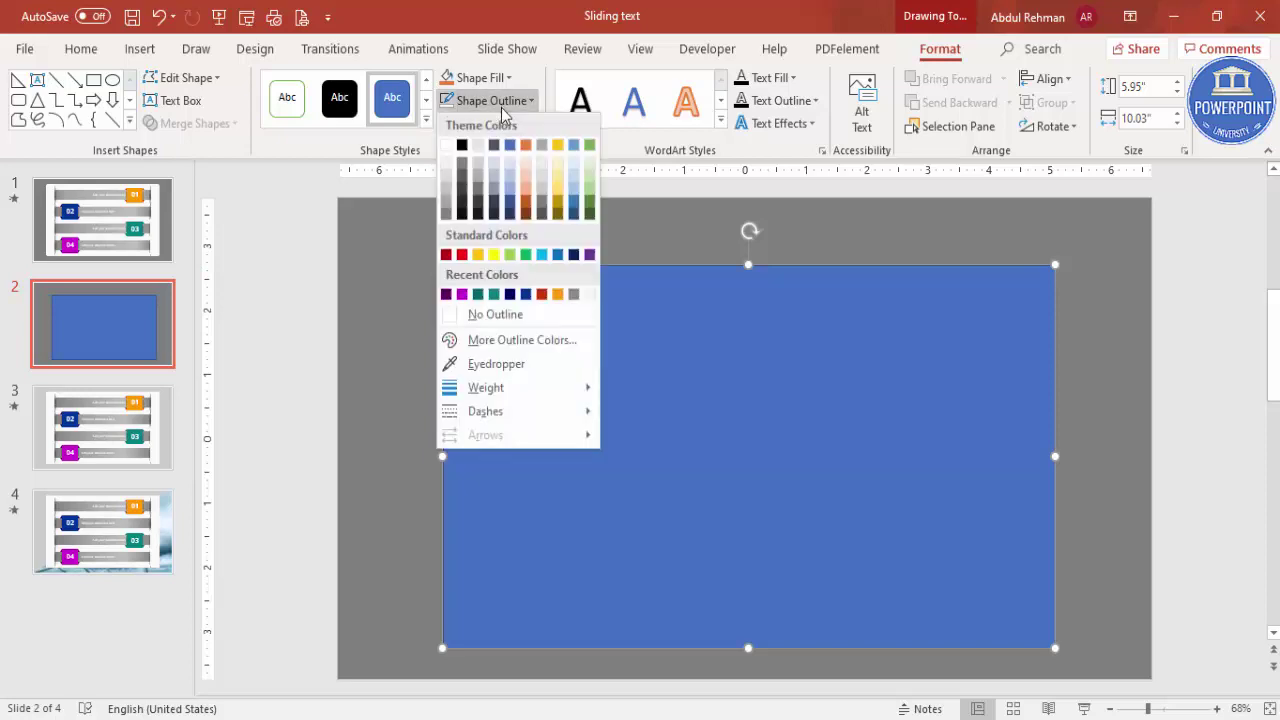
click(500, 315)
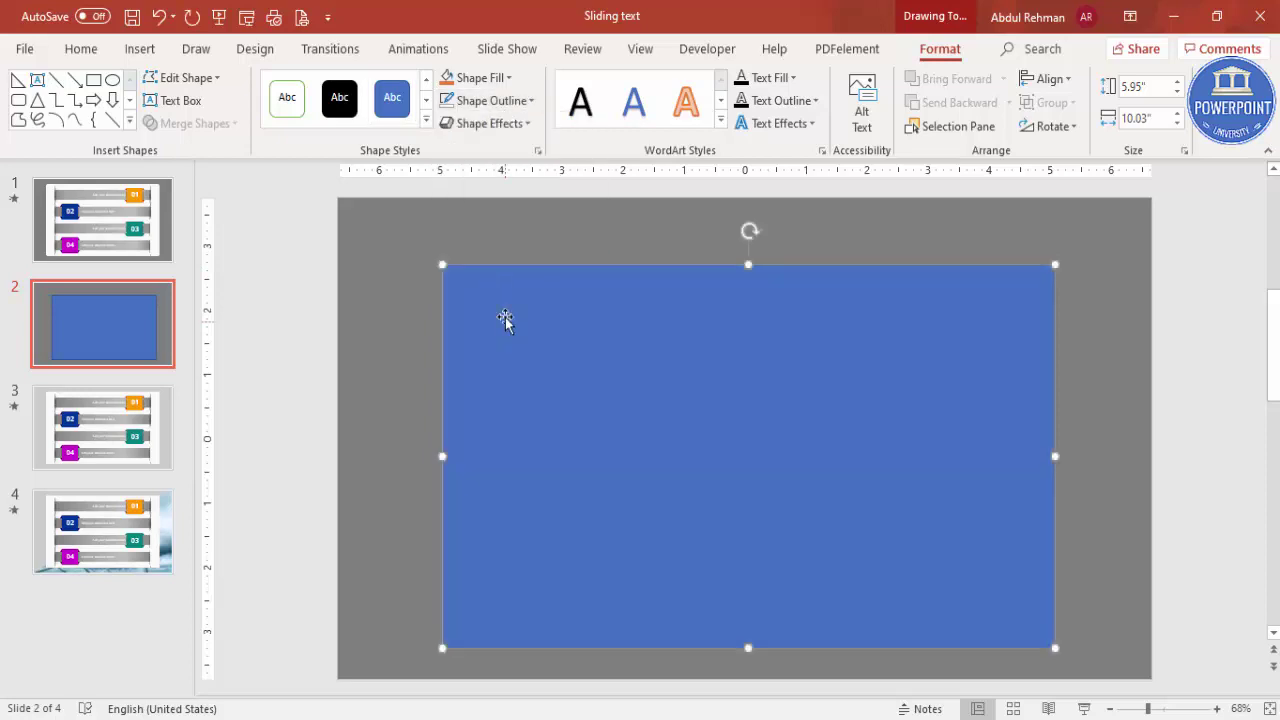
click(490, 80)
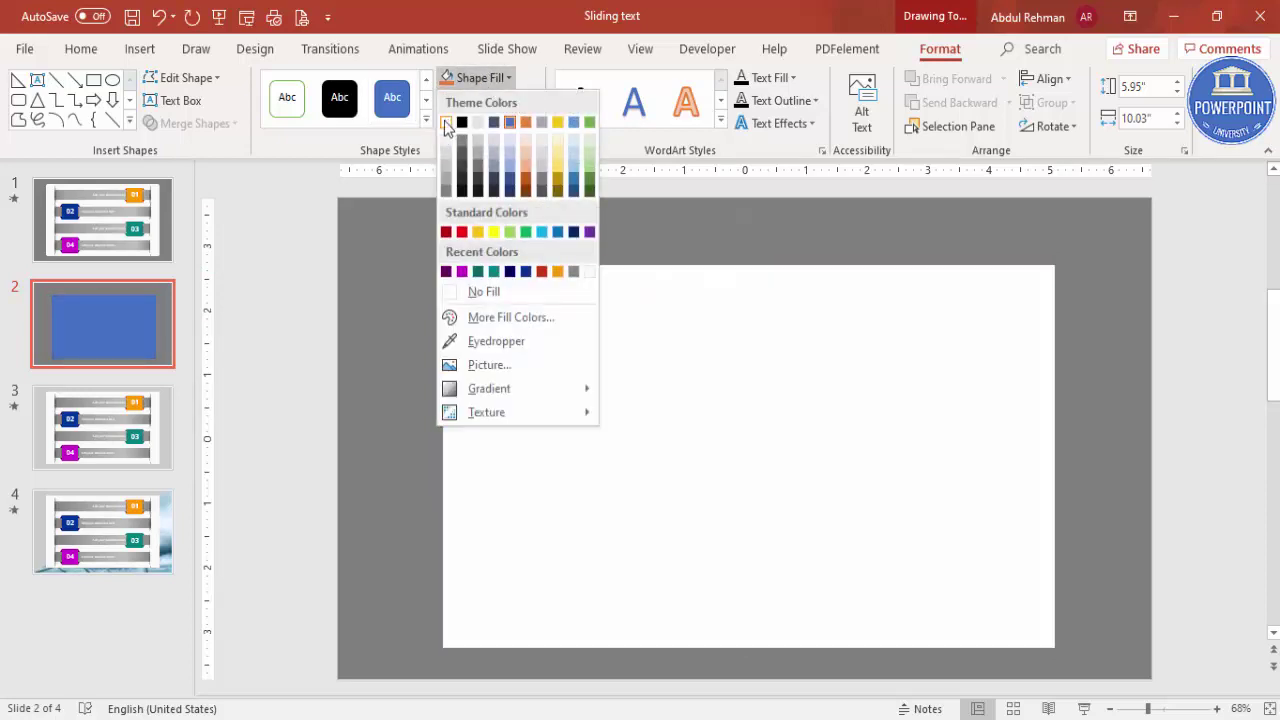
click(446, 122)
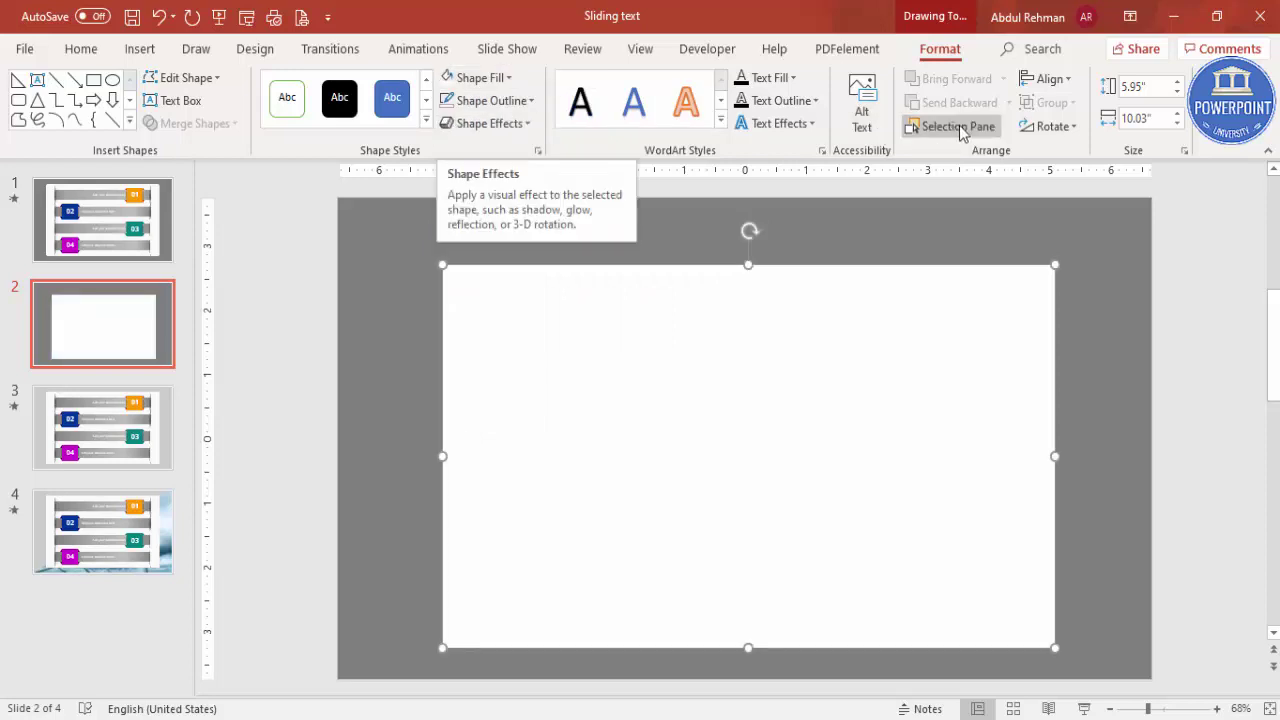
- Centre the white rectangle horizontally and vertically on the slide
click(1040, 80)
click(1077, 127)
click(1052, 80)
click(1080, 200)
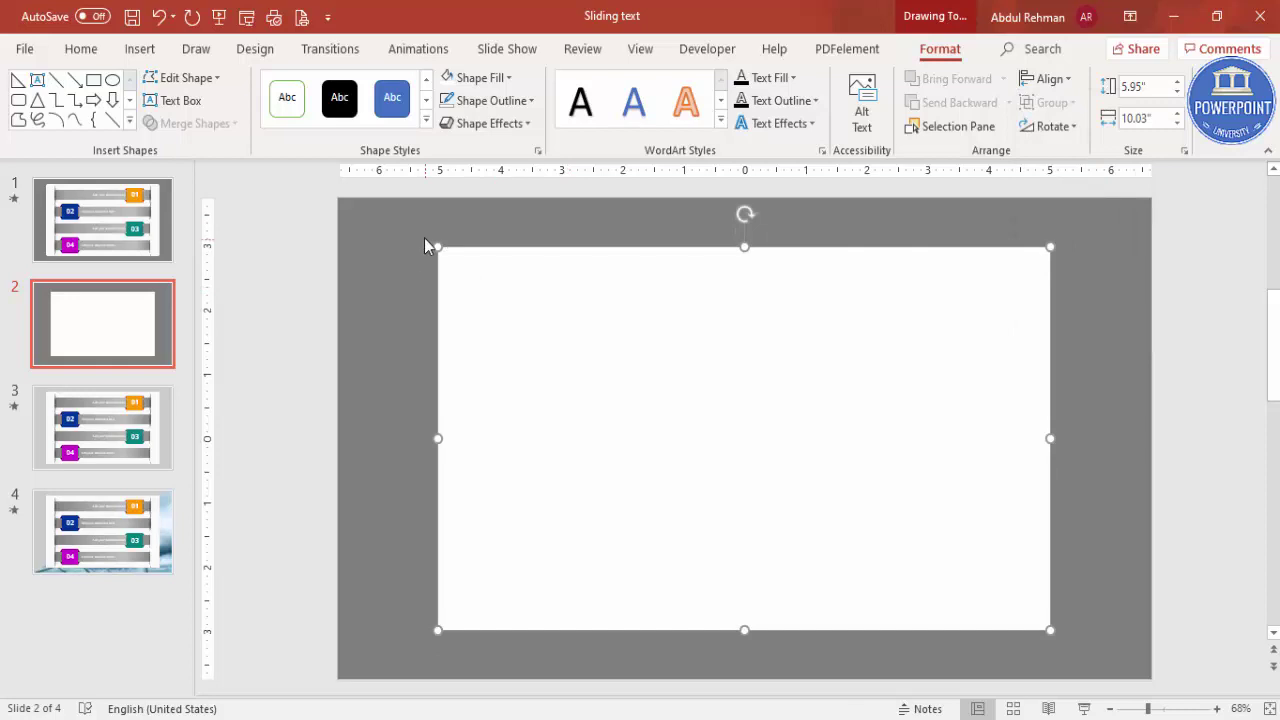
click(263, 228)
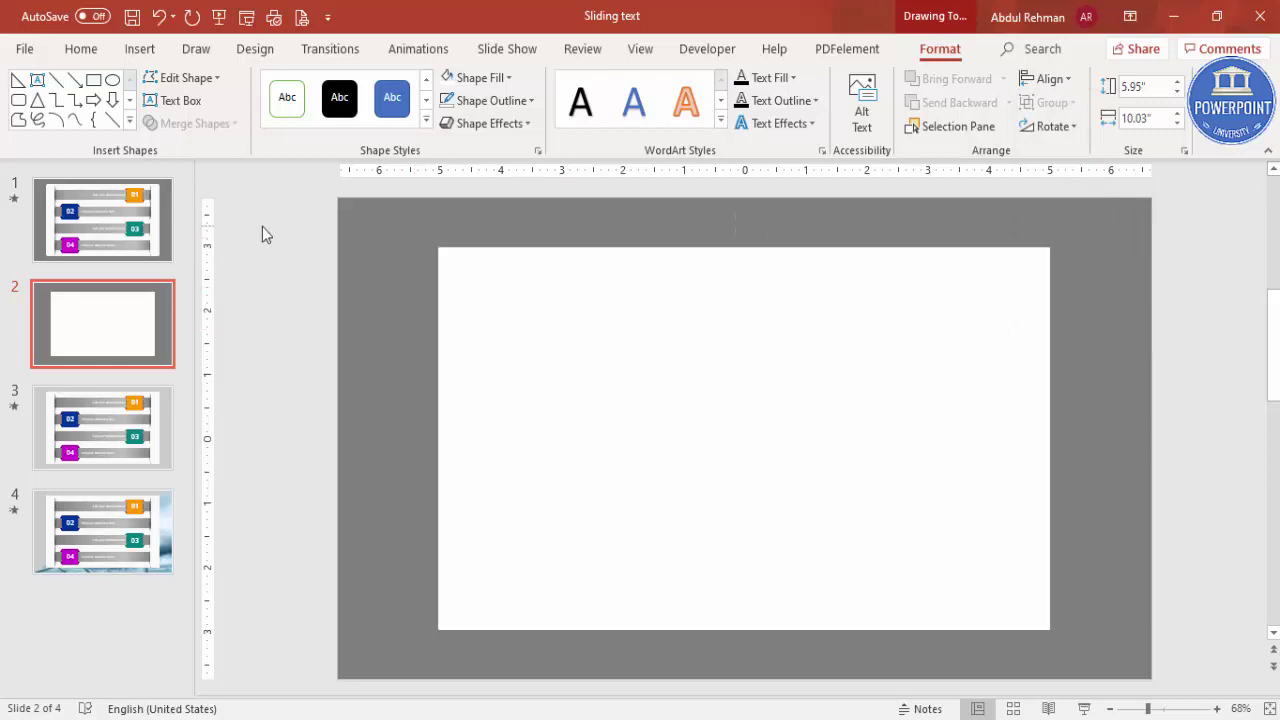
click(139, 49)
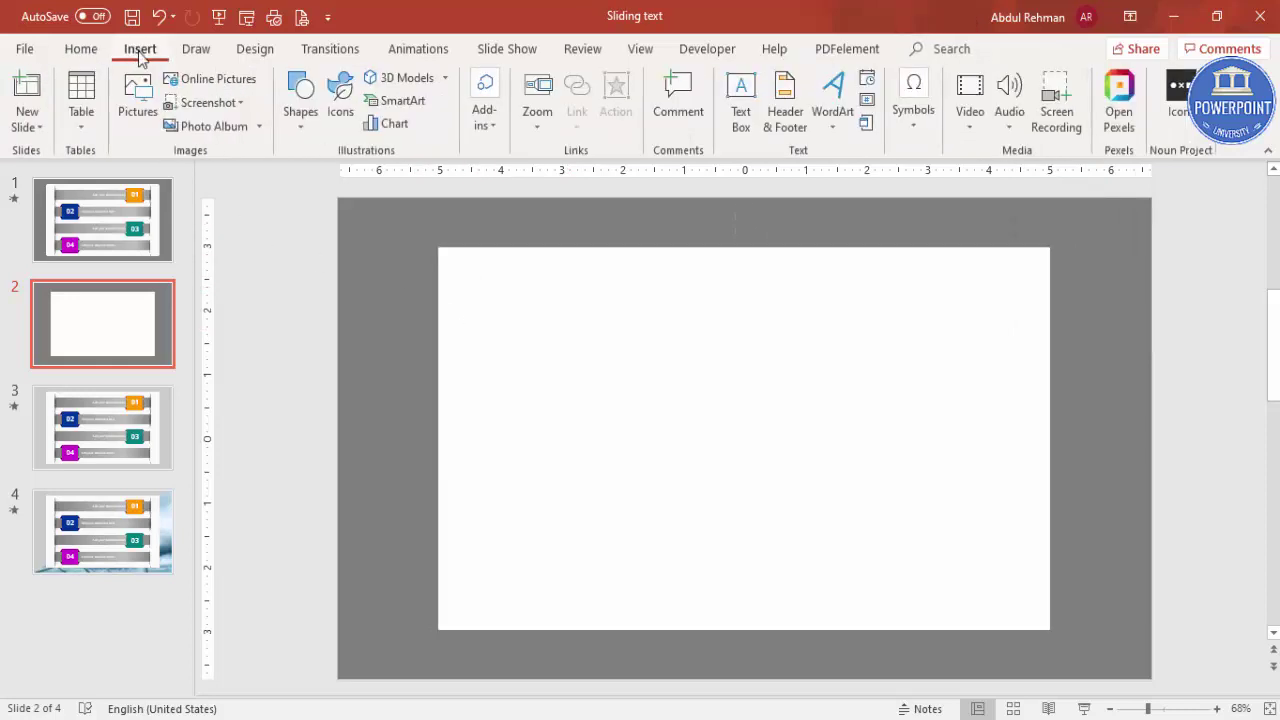
- Draw a long bar near the top of the card, sized 9.06" × 0.85"
click(305, 128)
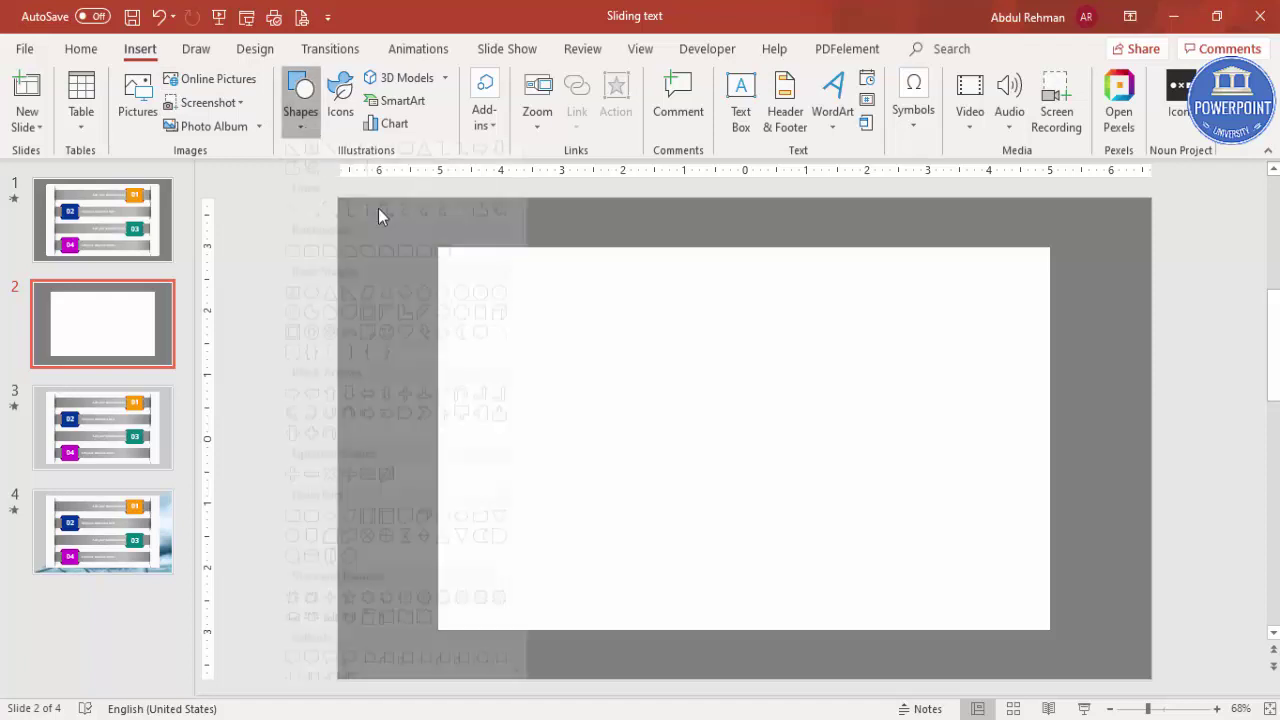
click(292, 275)
mouse_move(507, 286)
mouse_down()
mouse_move(777, 338)
mouse_move(1030, 336)
mouse_up()
drag(507, 334, 477, 336)
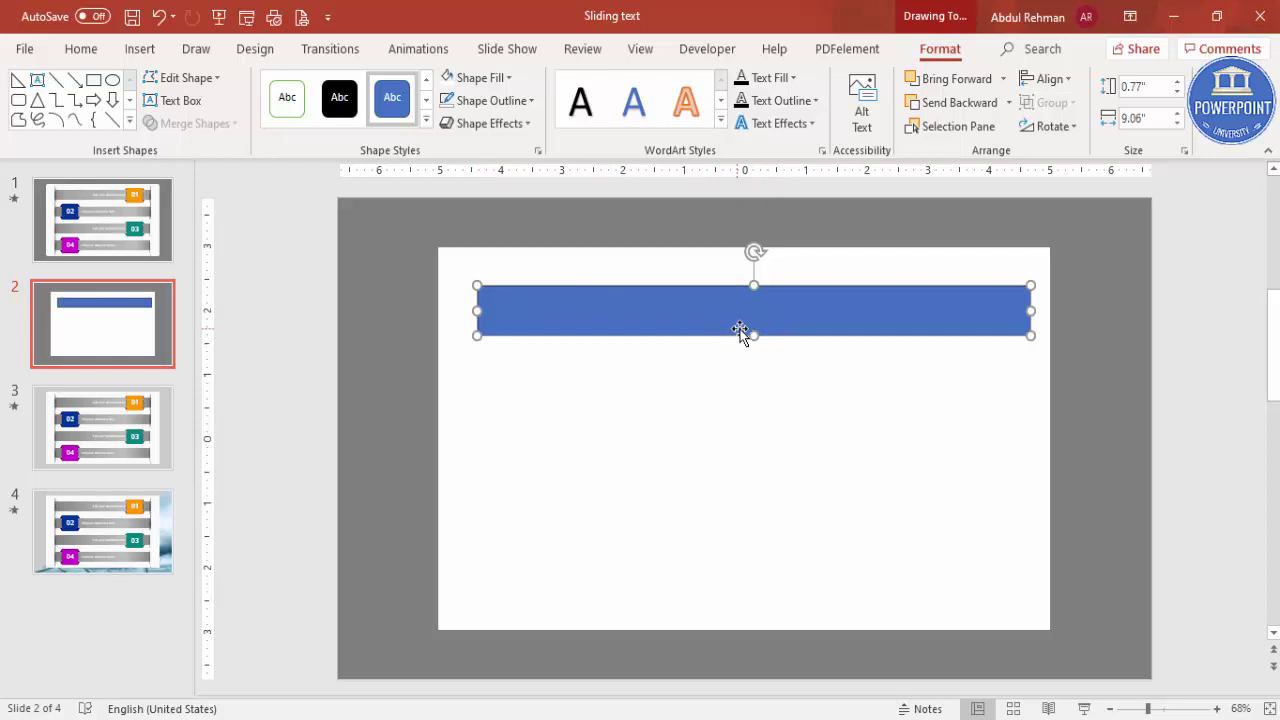
drag(753, 336, 708, 327)
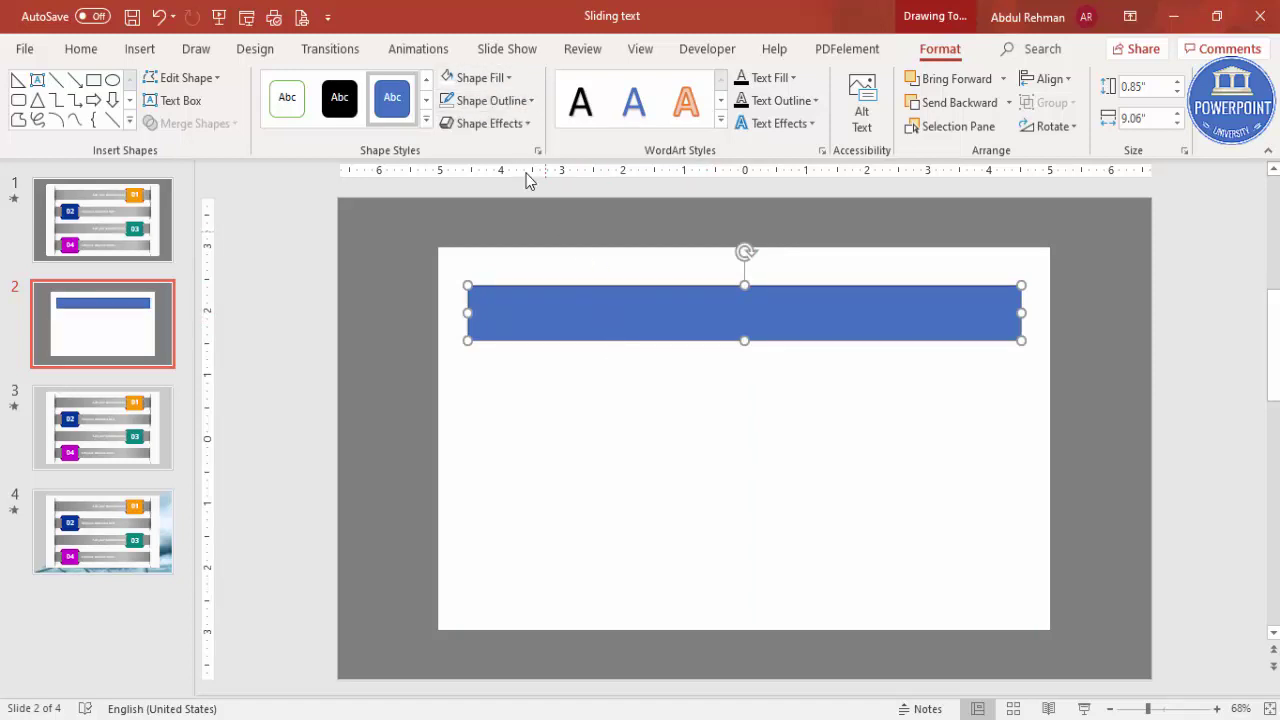
- Remove the bar's outline
click(492, 100)
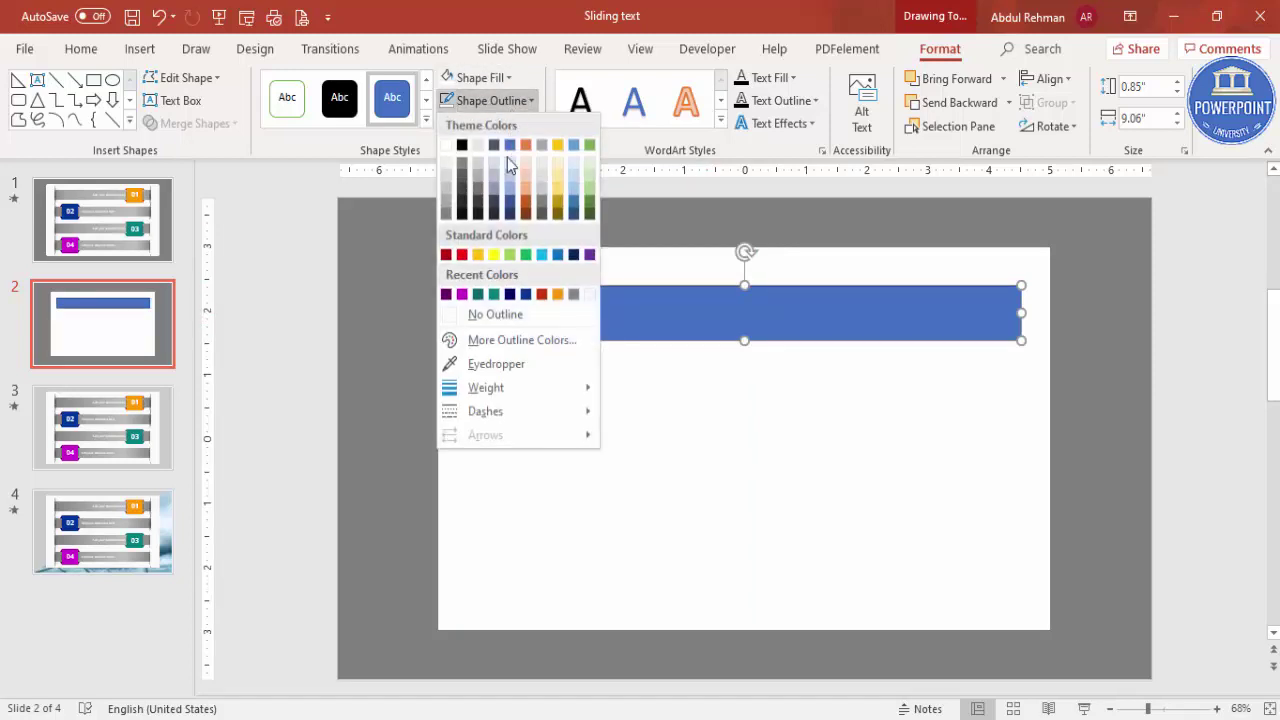
click(512, 316)
right_click(583, 311)
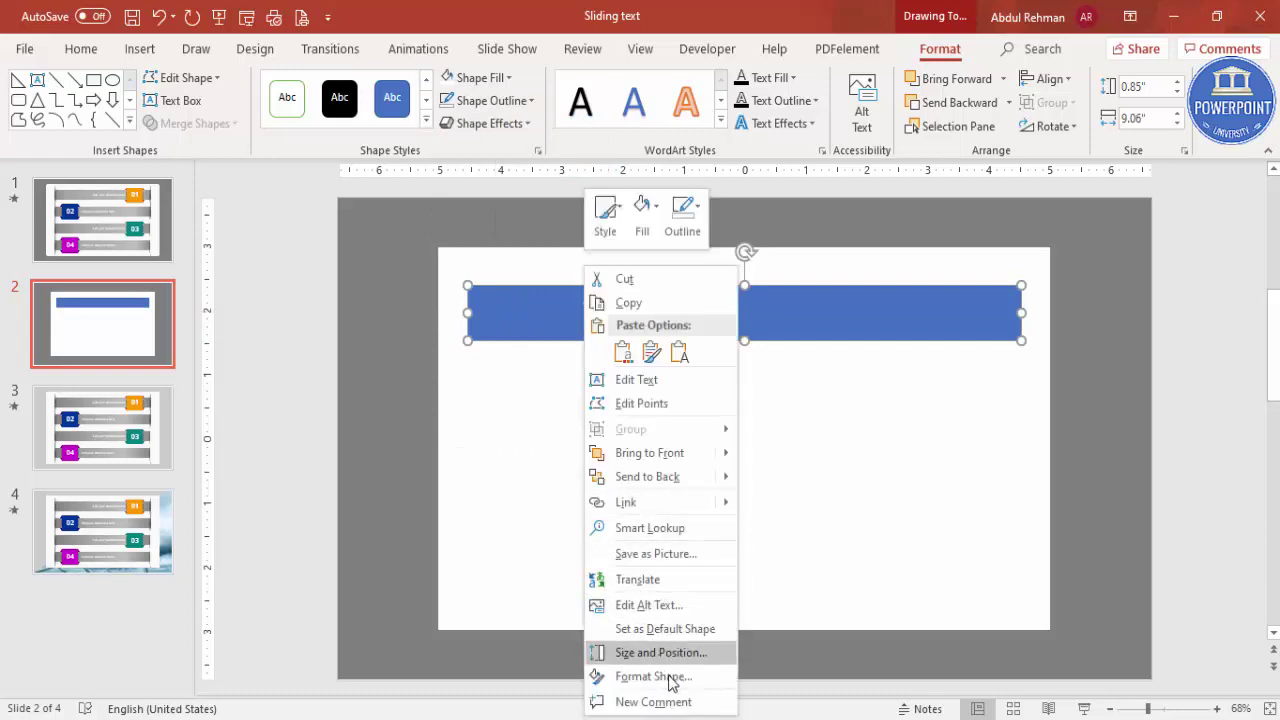
- Give the bar a Linear gradient fill with a grey starting stop
click(653, 677)
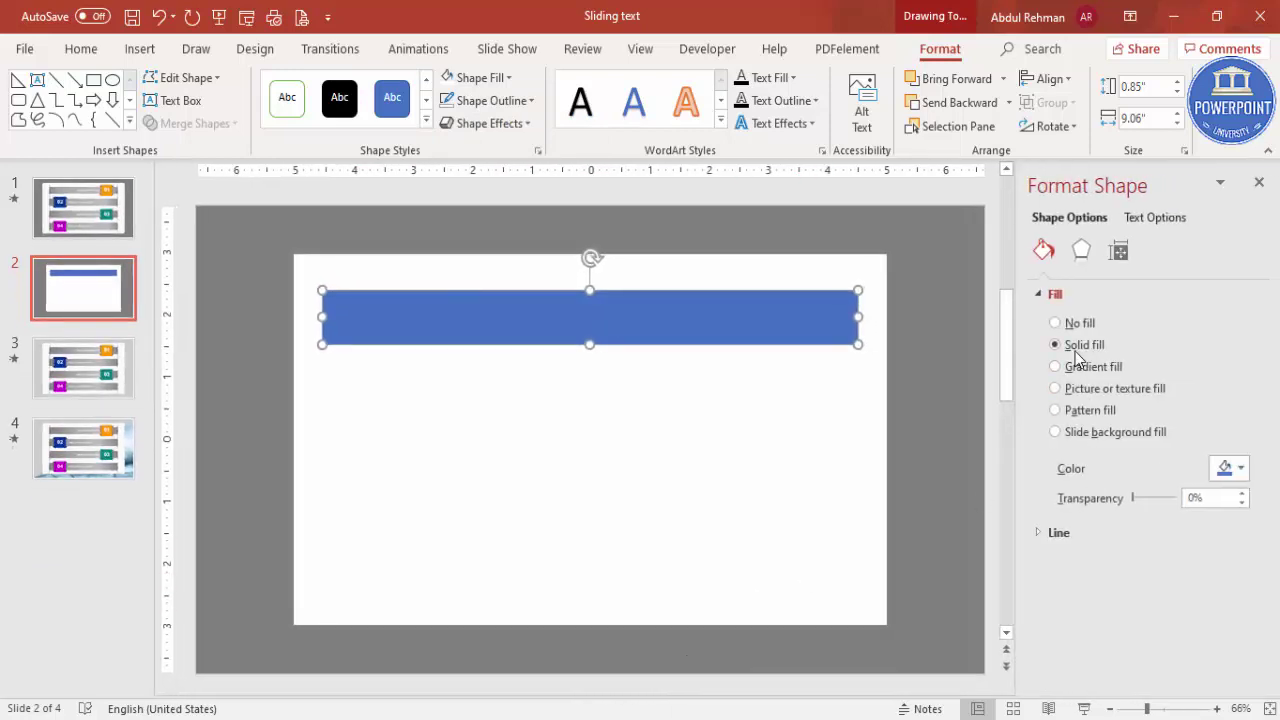
click(1086, 374)
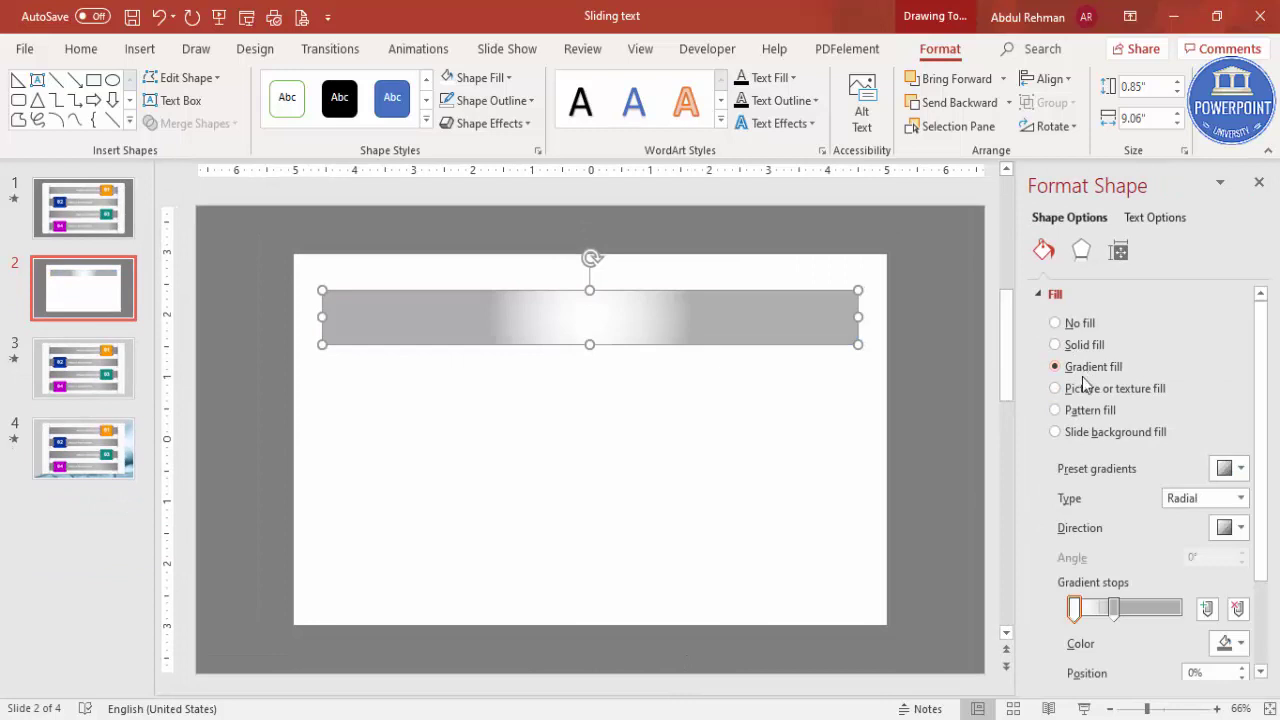
drag(1114, 612, 1181, 608)
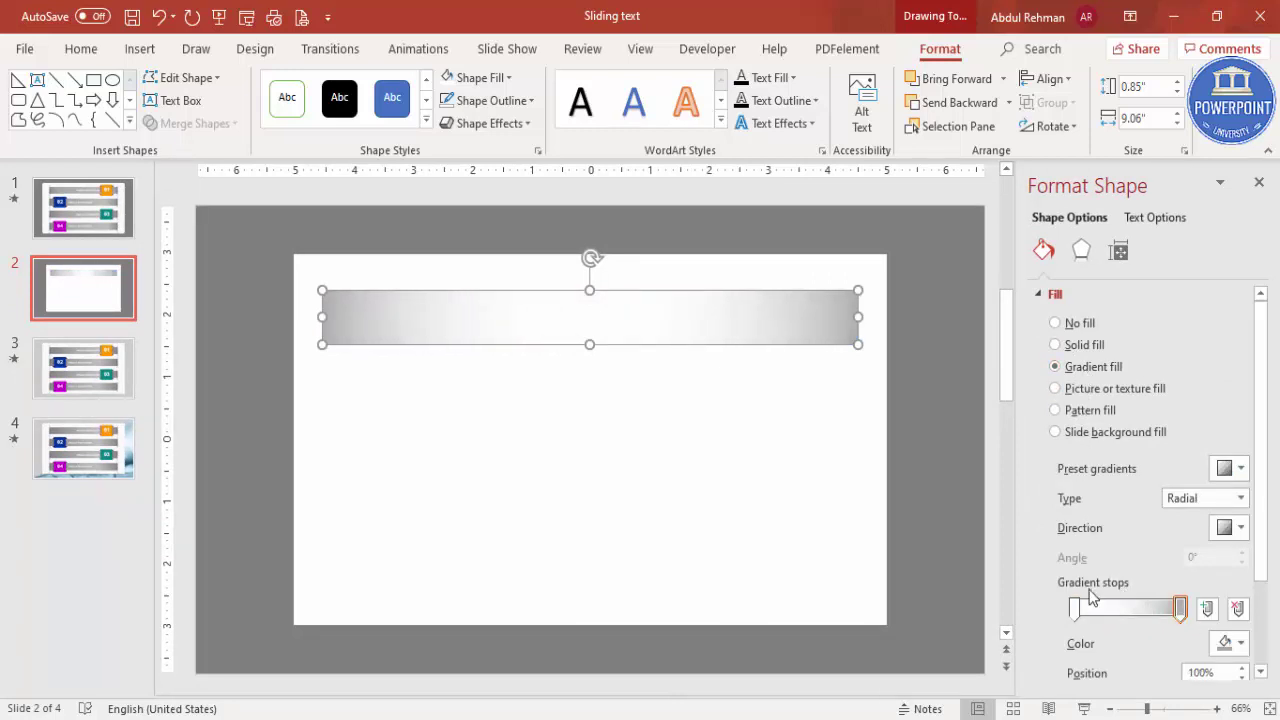
click(1075, 609)
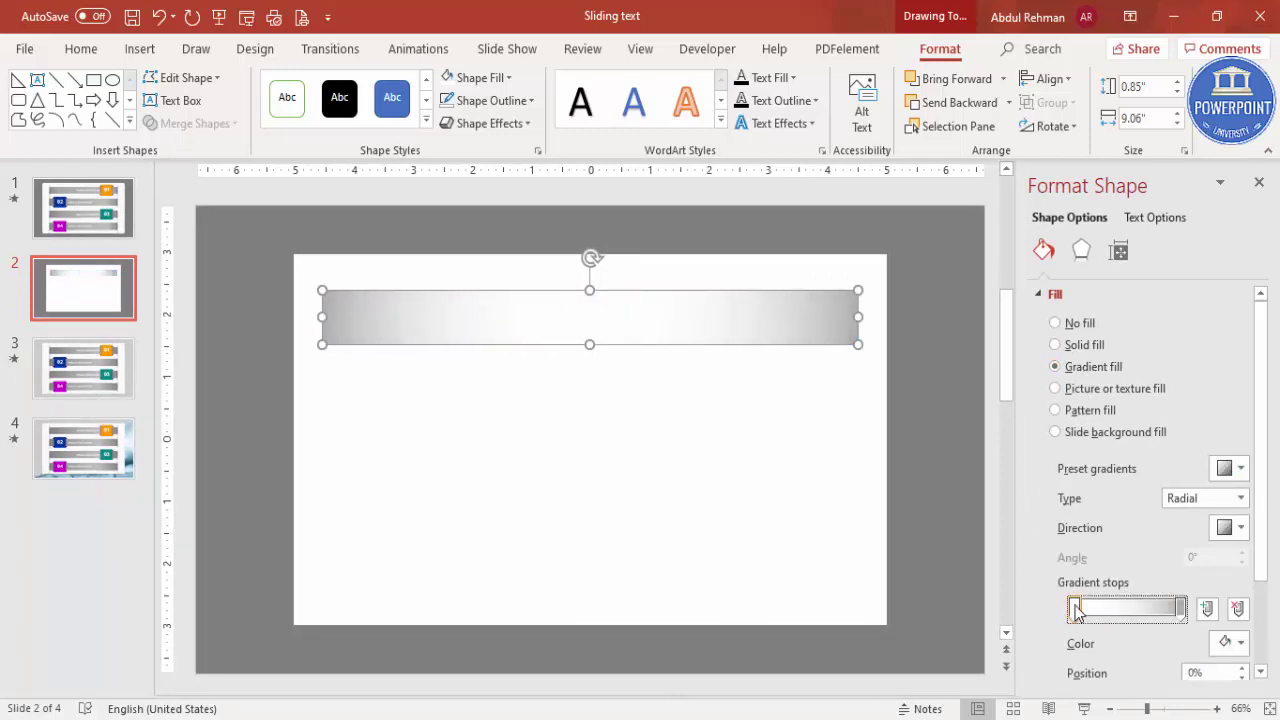
drag(1077, 612, 1076, 618)
click(1238, 644)
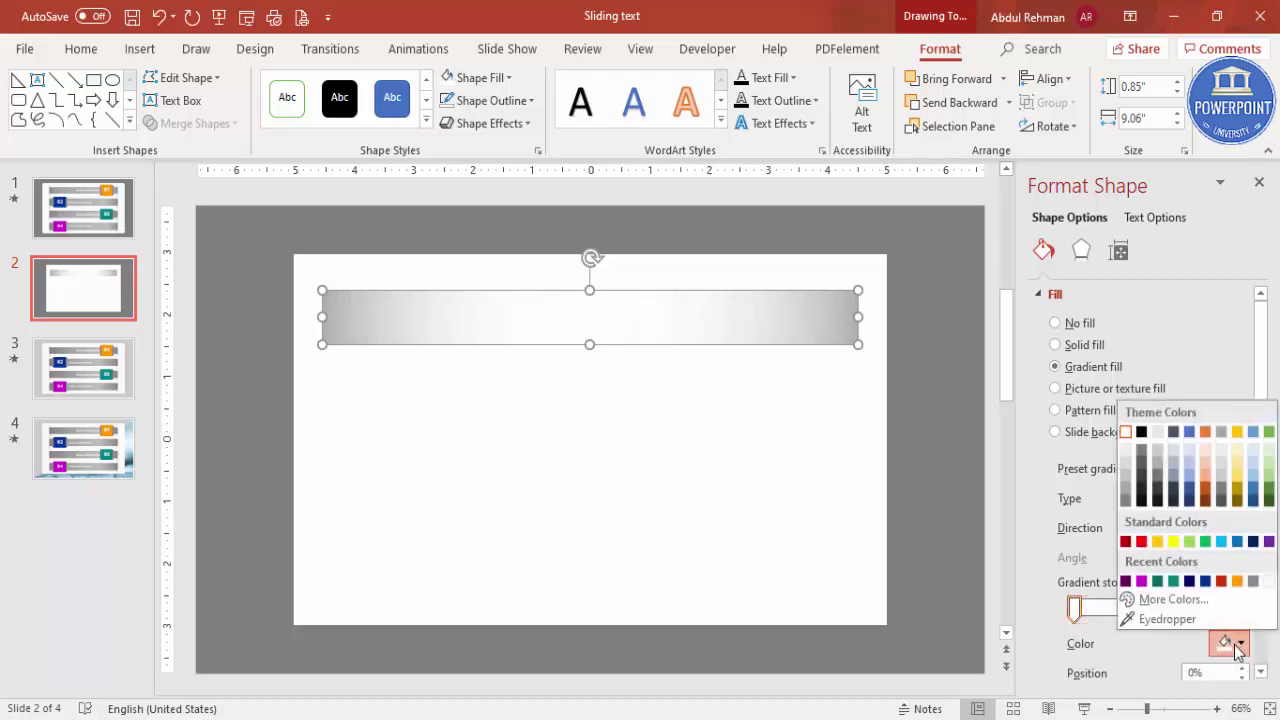
click(1125, 500)
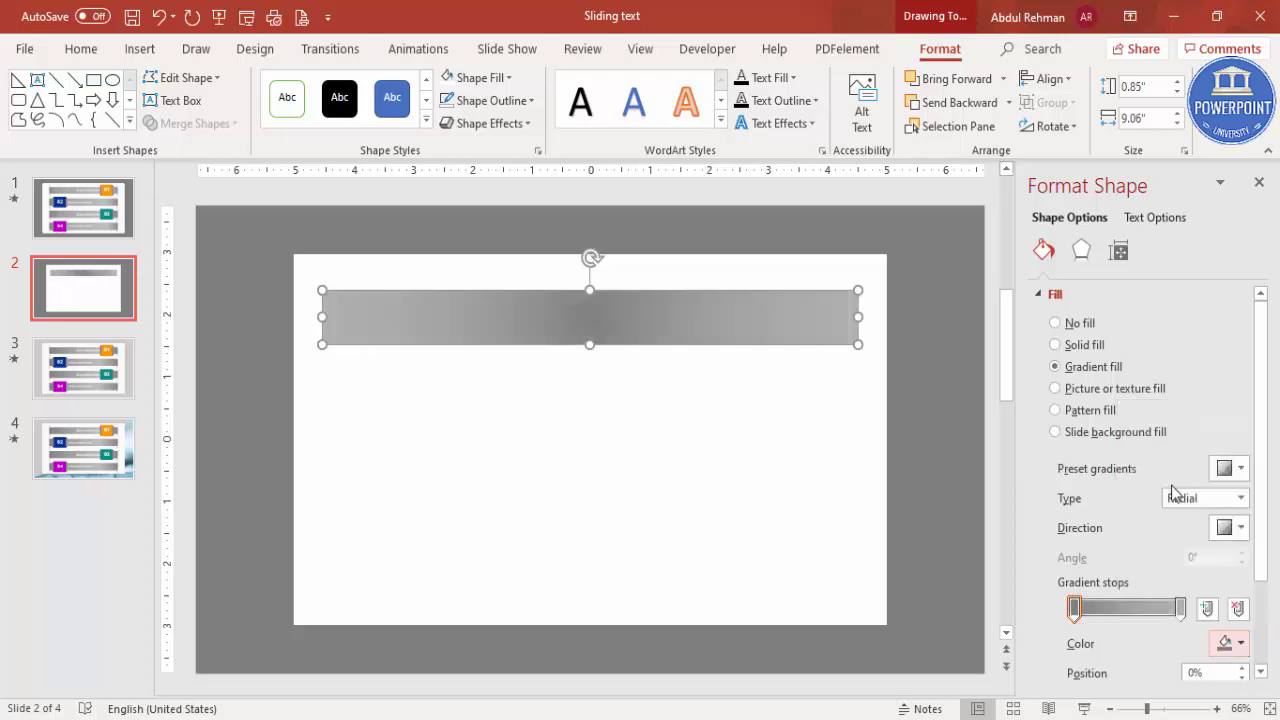
click(1176, 497)
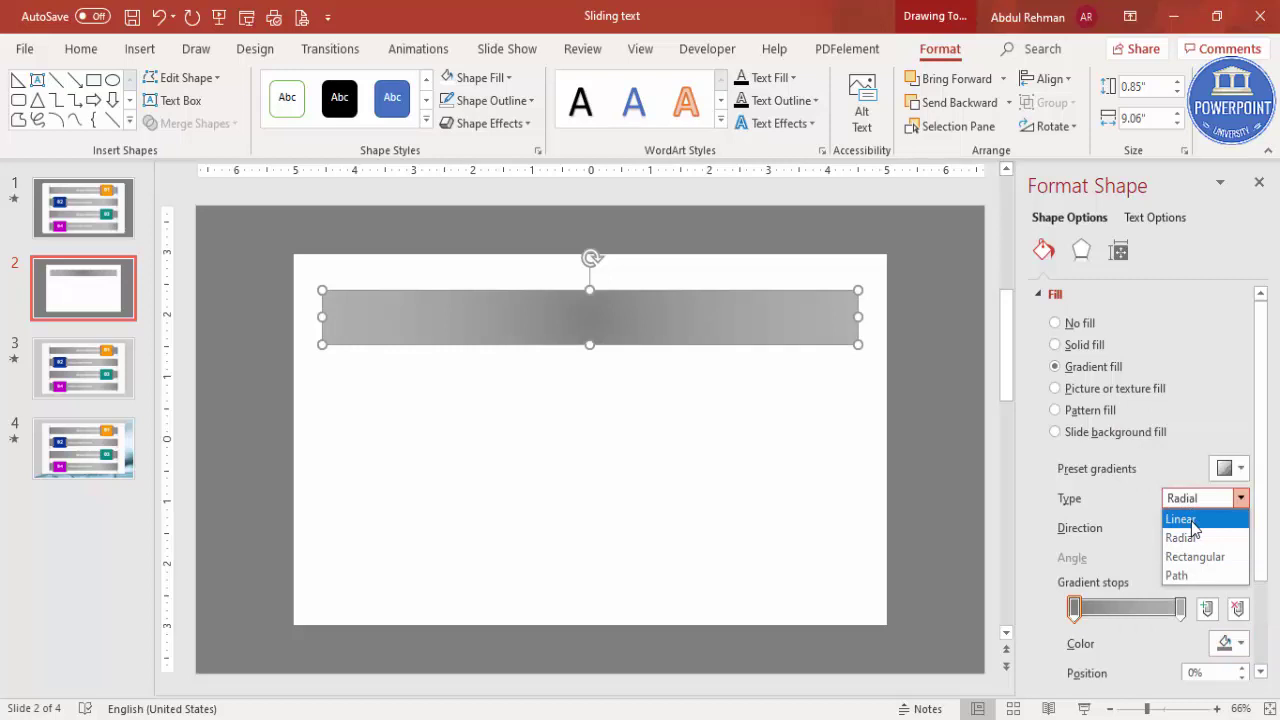
click(1196, 518)
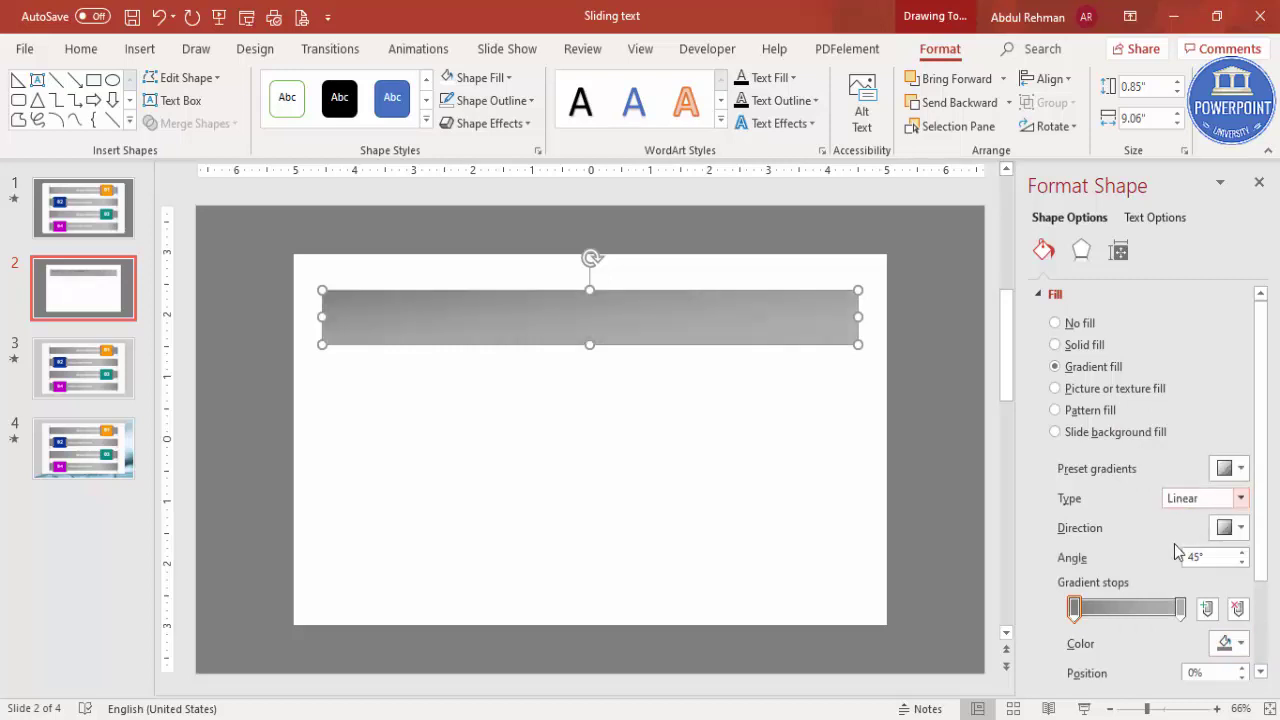
- Make the end stop darker grey, add a light grey middle stop, and set direction Linear Right
click(1181, 607)
click(1229, 643)
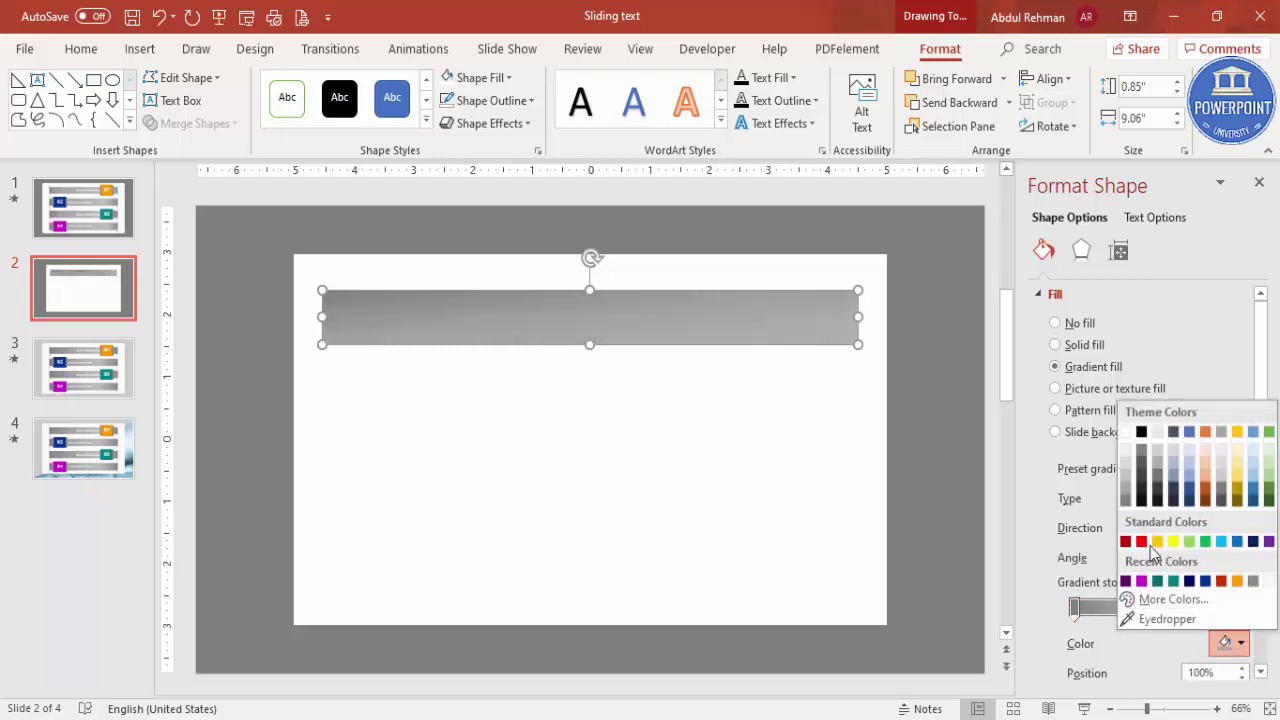
click(1126, 500)
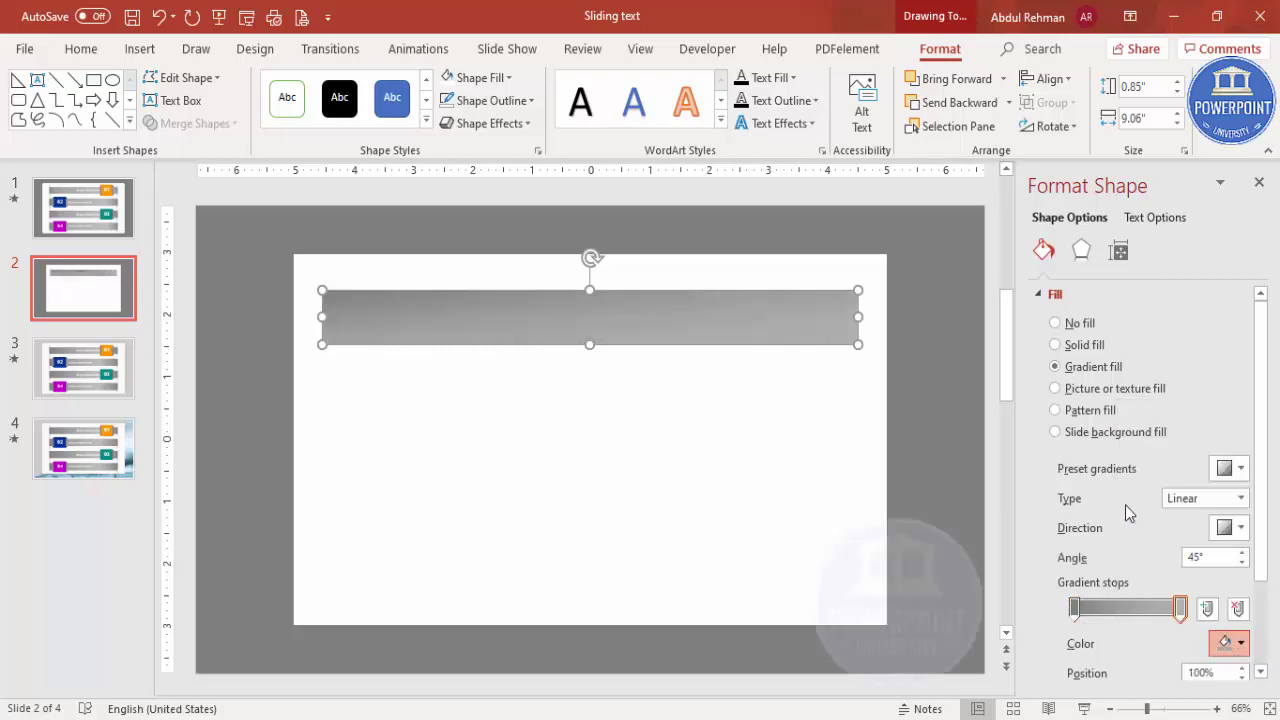
click(1125, 608)
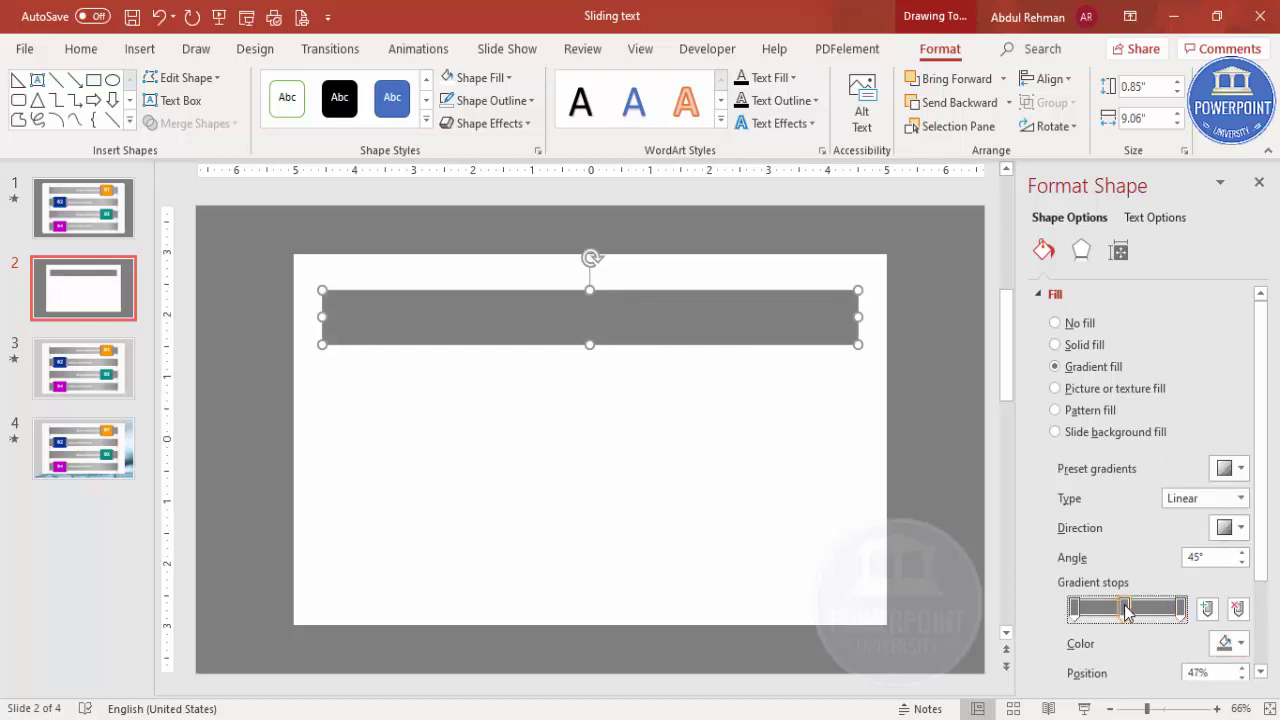
click(1229, 642)
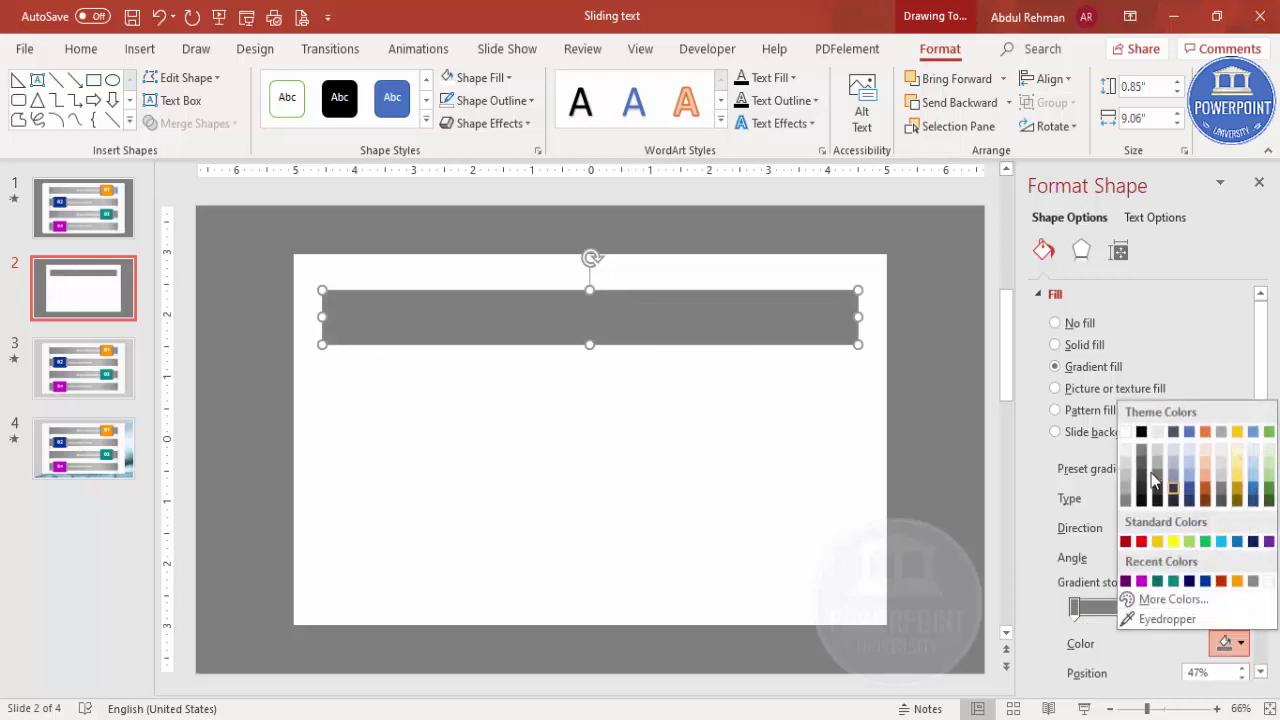
click(1130, 461)
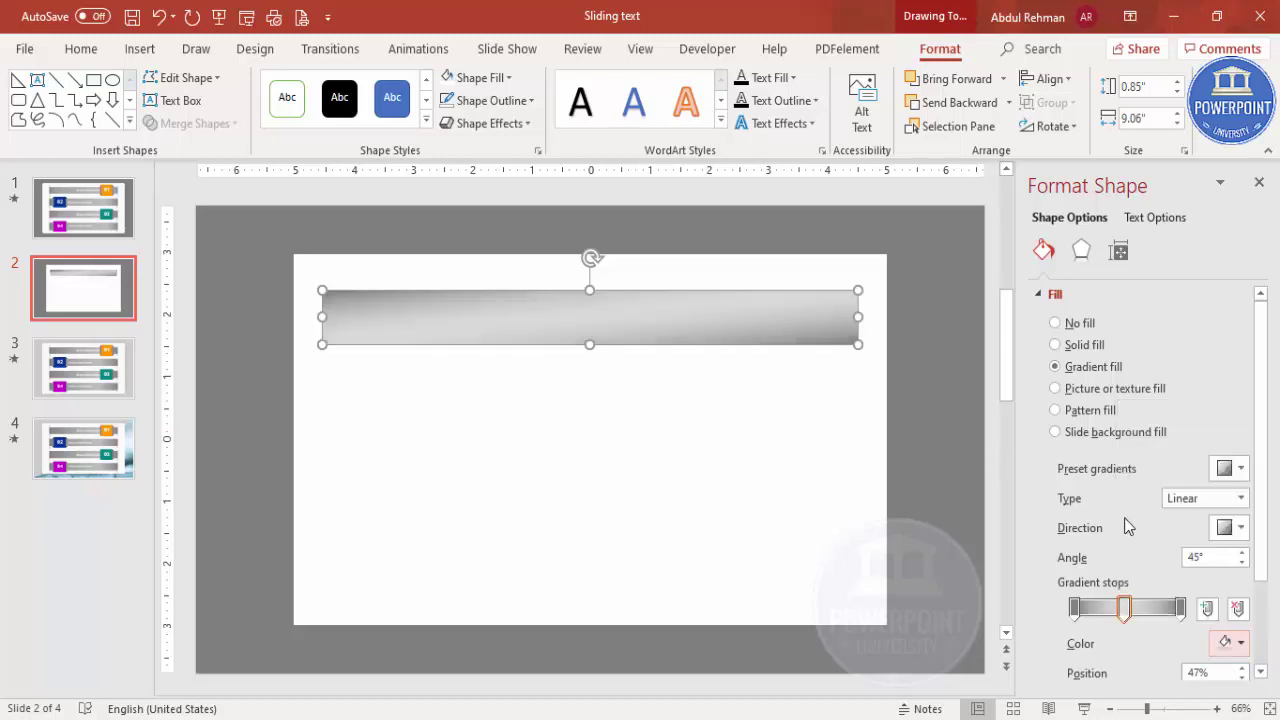
click(1213, 532)
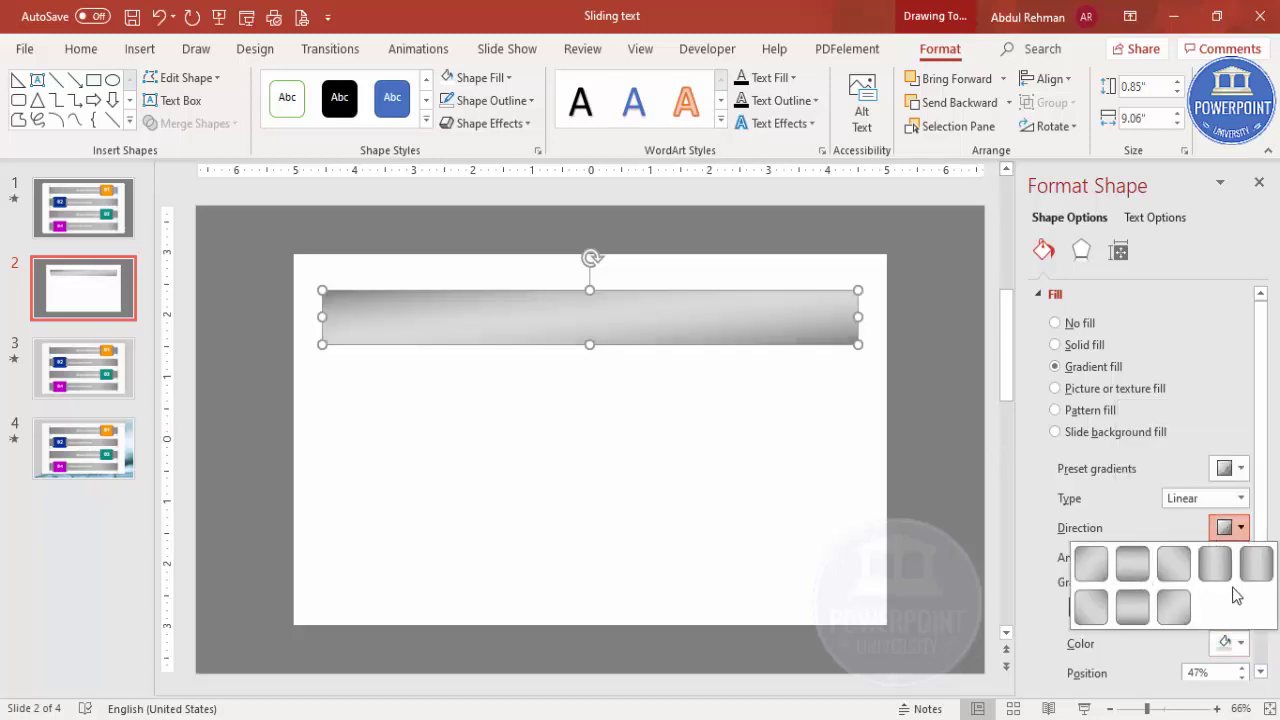
click(1215, 565)
click(920, 362)
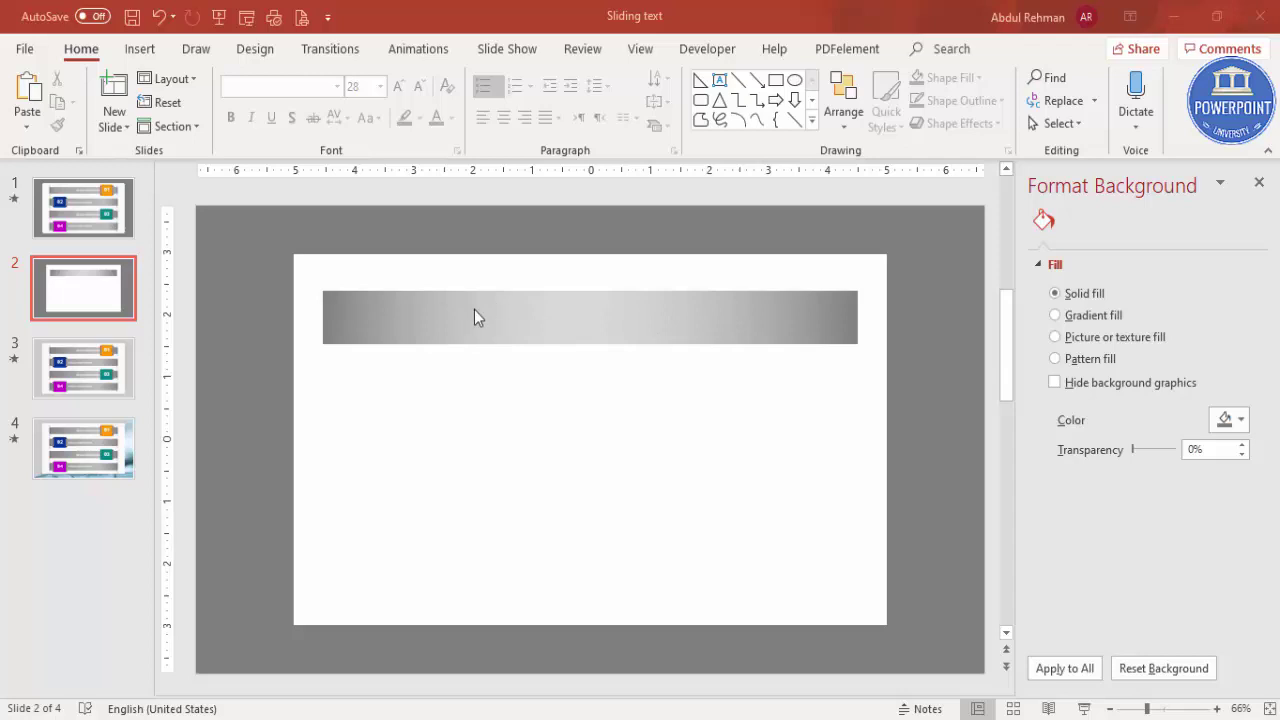
- Draw a thin, outline-free oval at the bar's left end
click(139, 49)
click(299, 105)
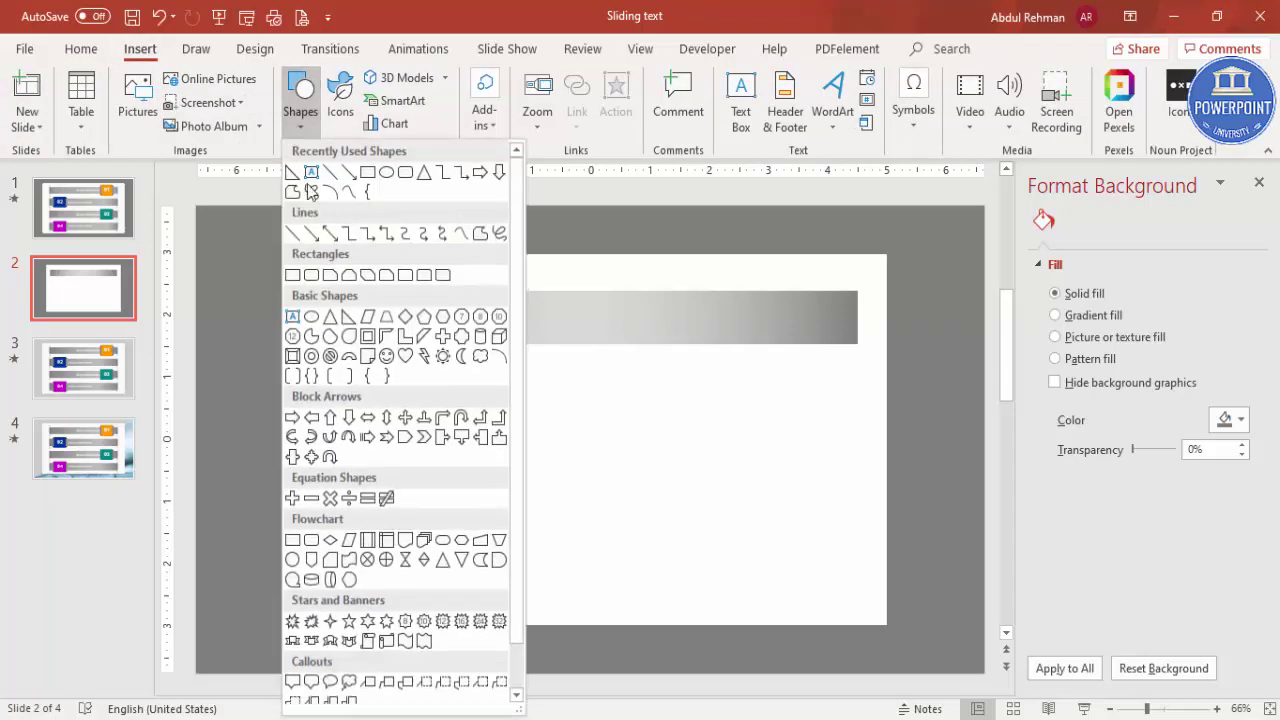
click(312, 317)
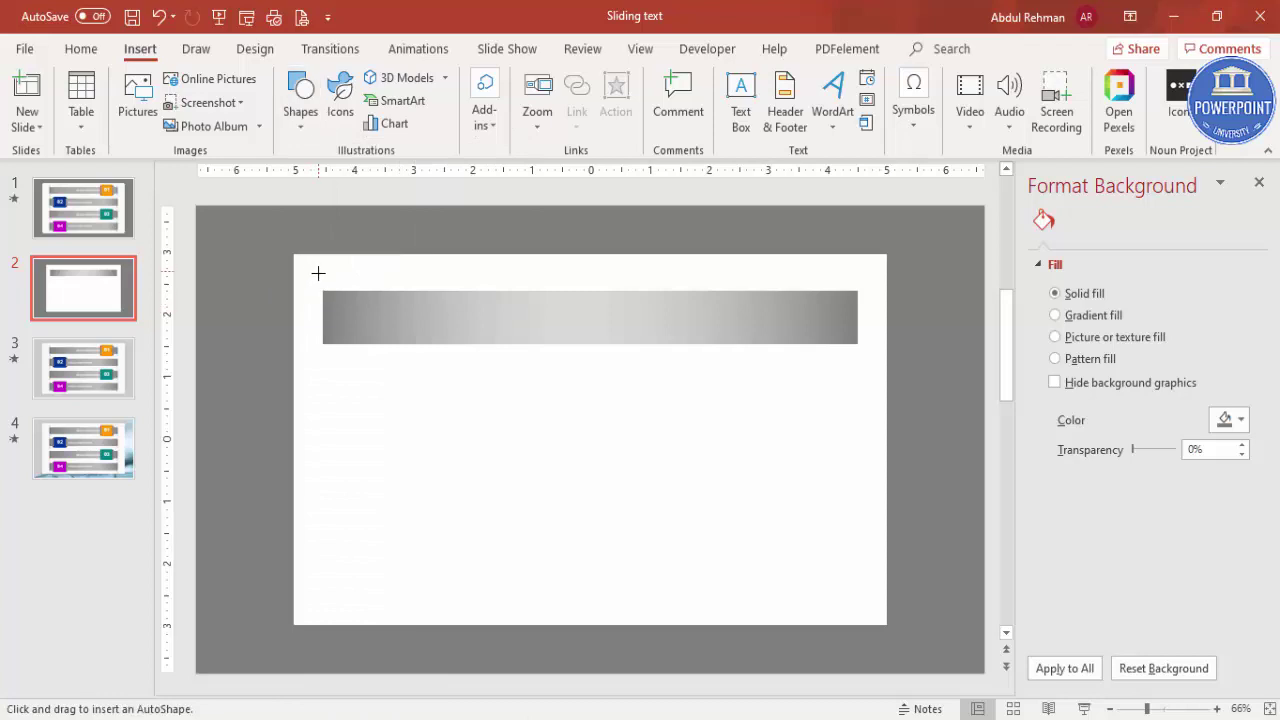
drag(320, 279, 331, 366)
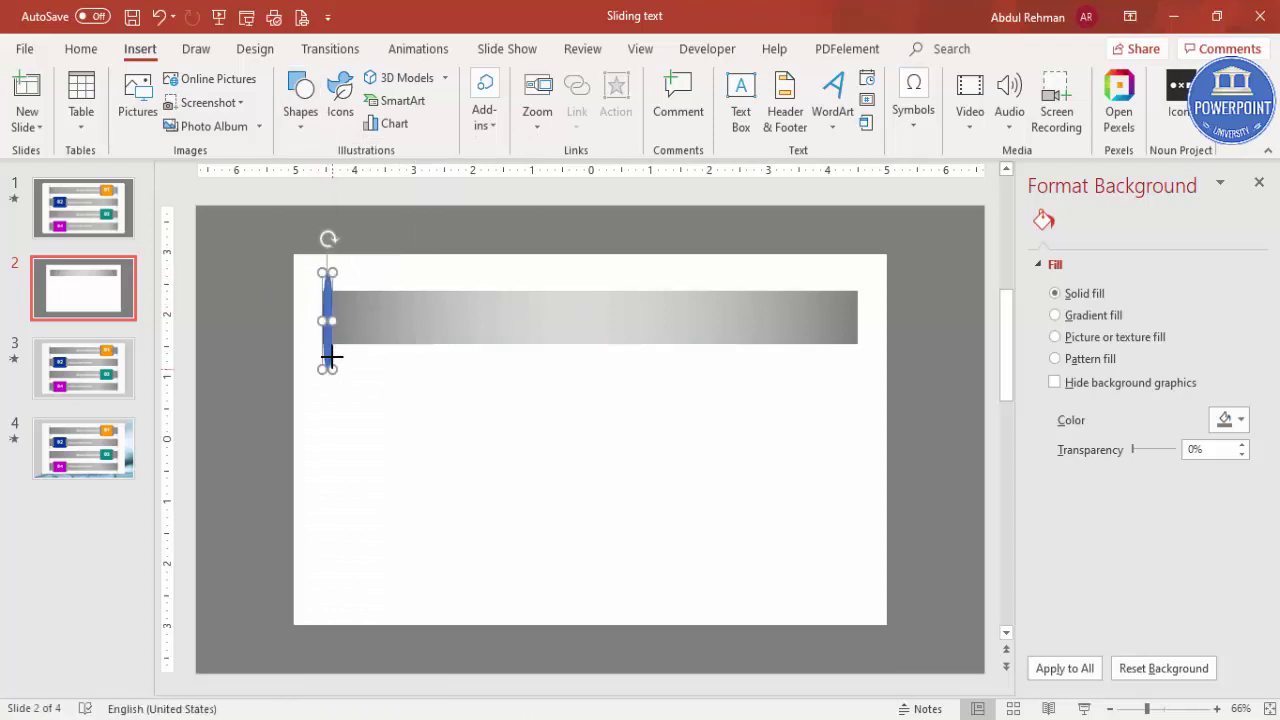
drag(323, 317, 316, 316)
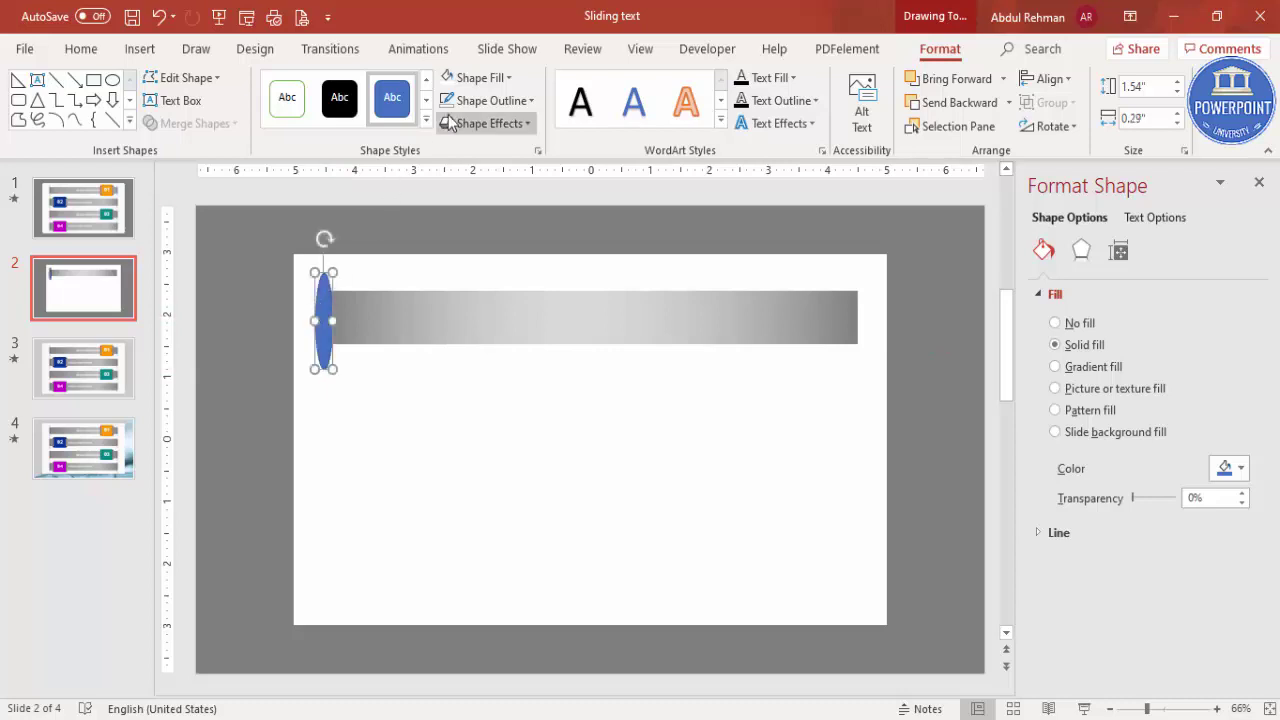
click(491, 100)
click(497, 314)
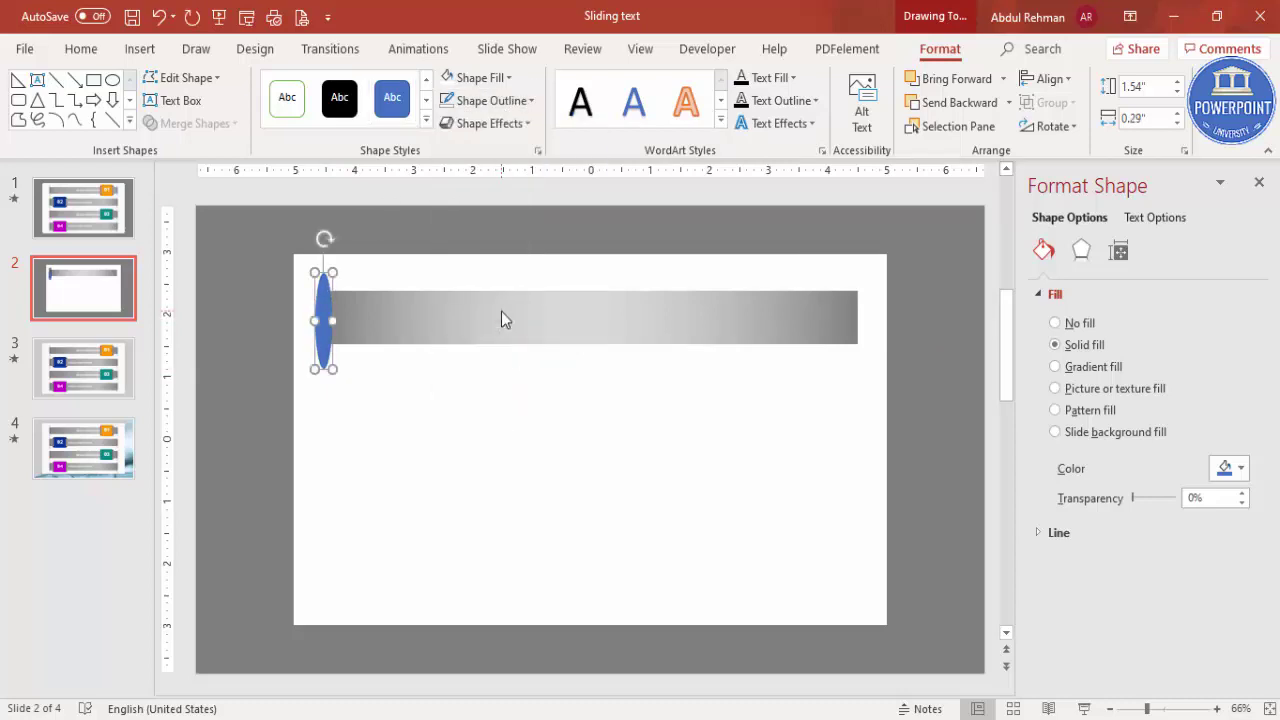
- Give the oval a two-stop Radial gradient fill
click(1088, 372)
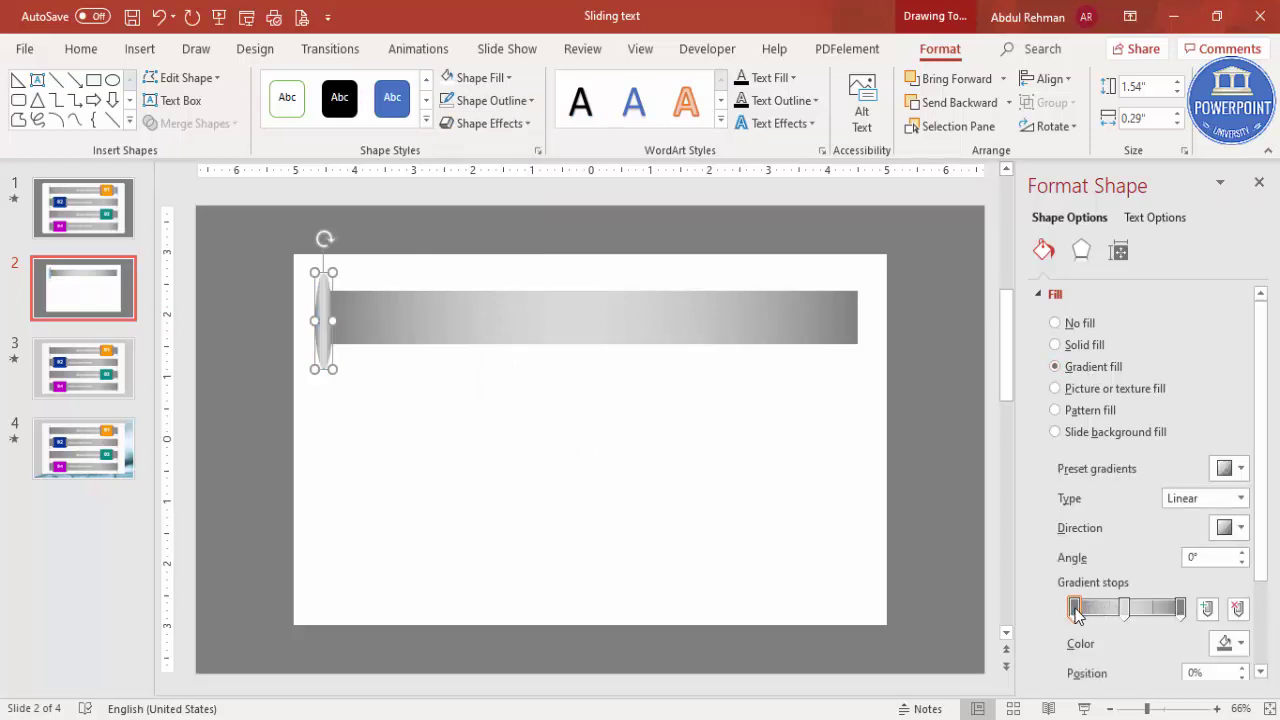
click(1238, 608)
click(1124, 608)
drag(1124, 608, 1074, 608)
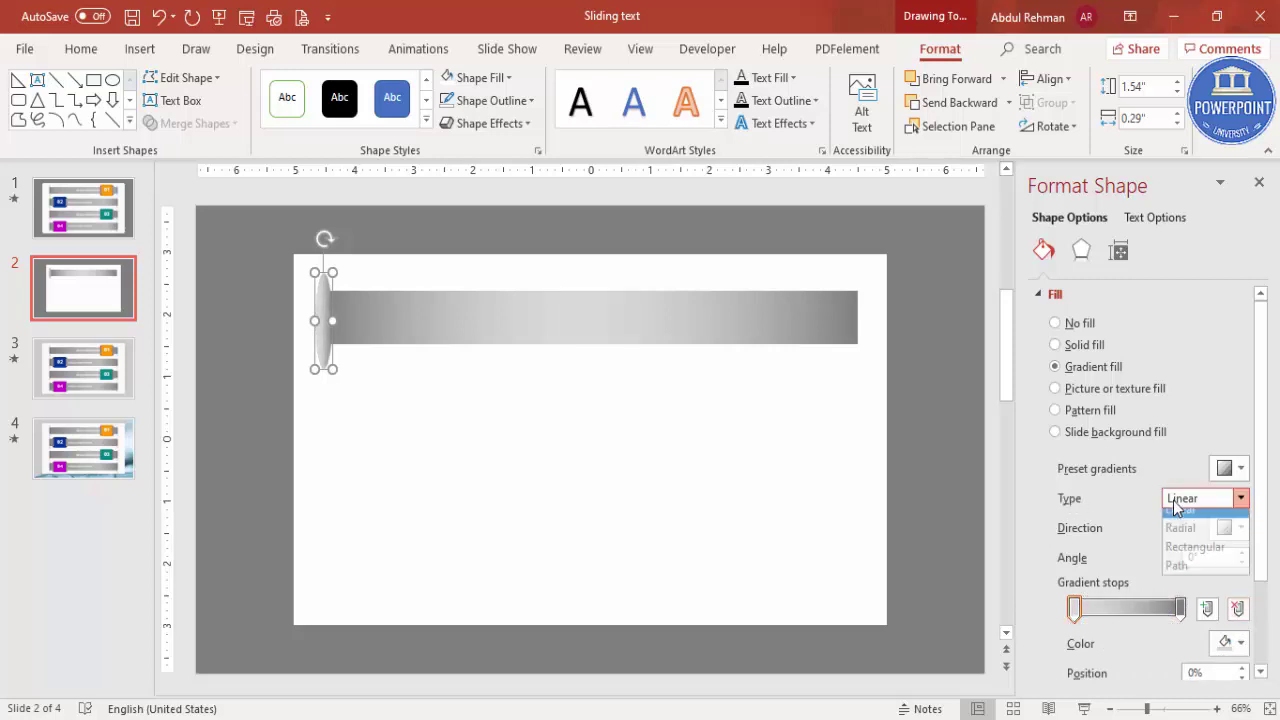
click(1175, 507)
click(1186, 535)
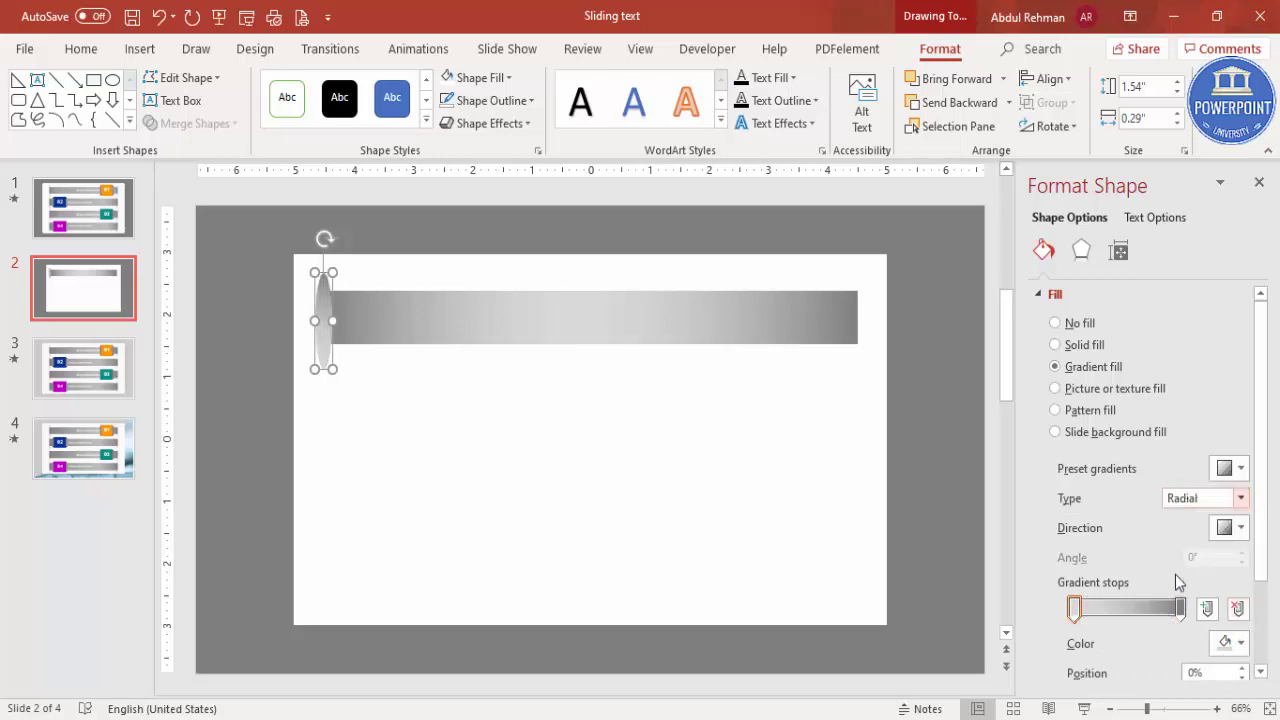
click(1226, 528)
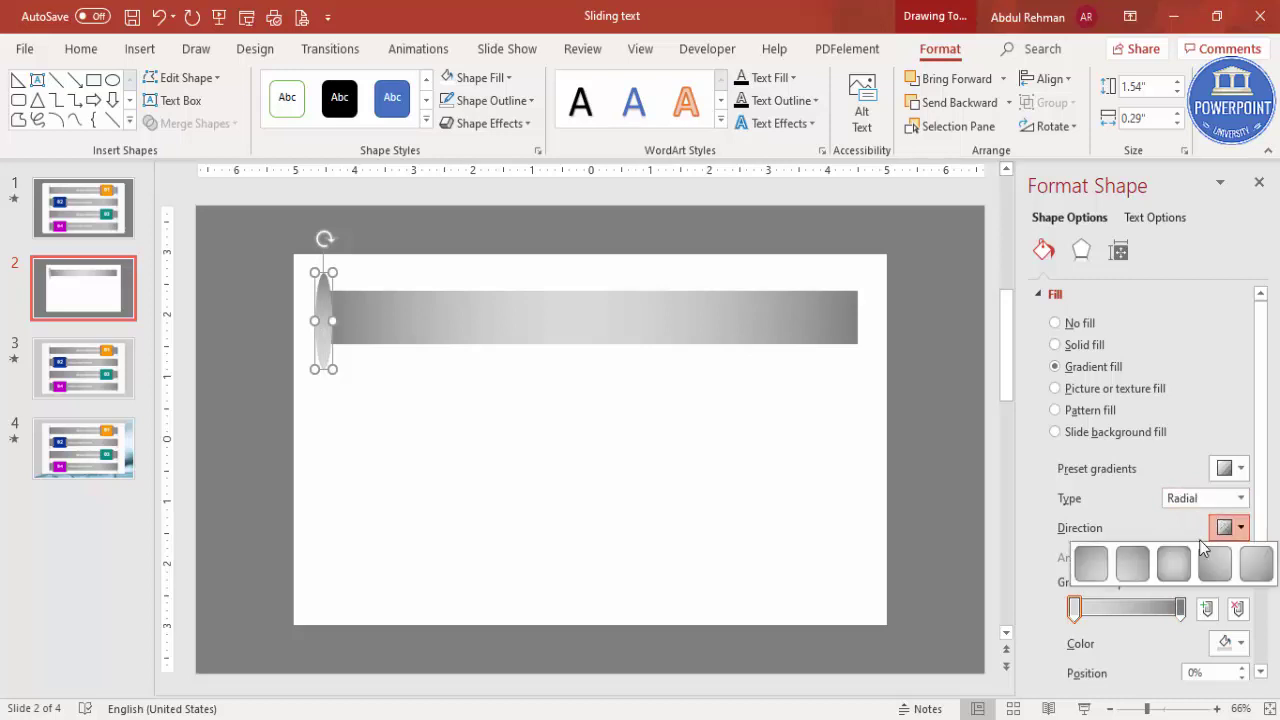
click(1174, 564)
- Make the inner stop black and the outer stop grey at 100% transparency
click(1075, 609)
click(1240, 643)
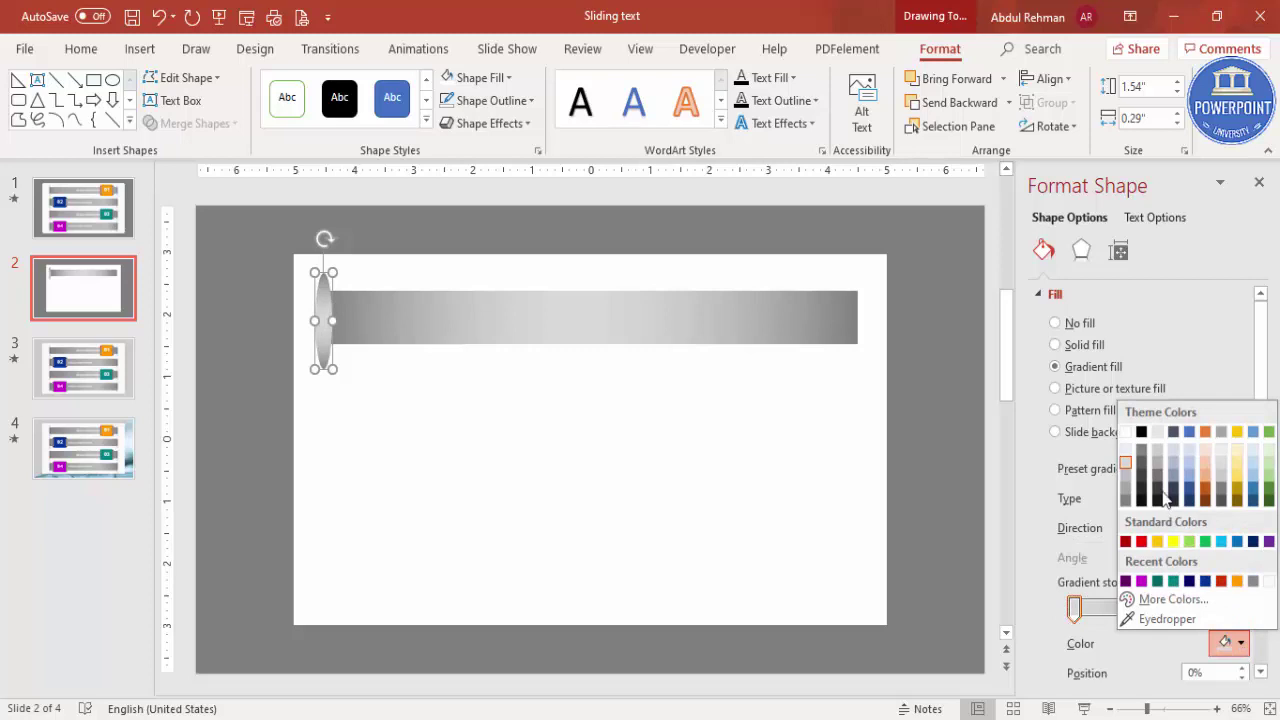
click(1141, 432)
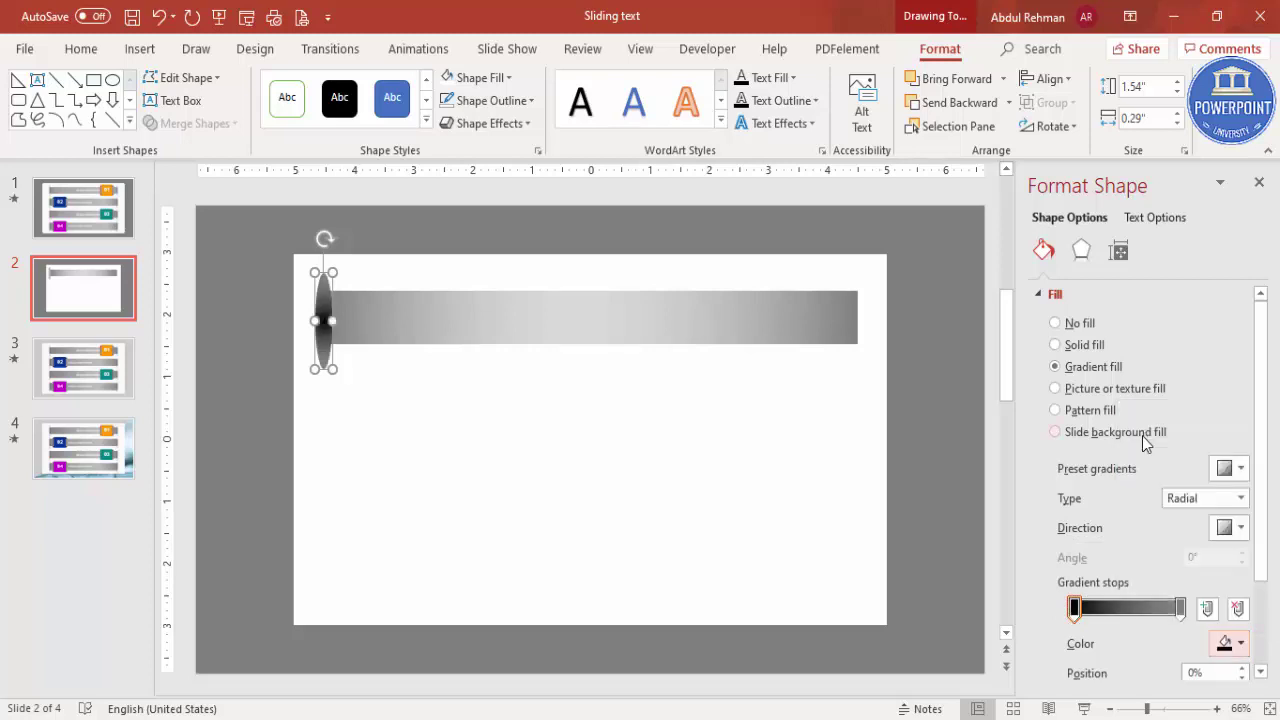
click(1181, 608)
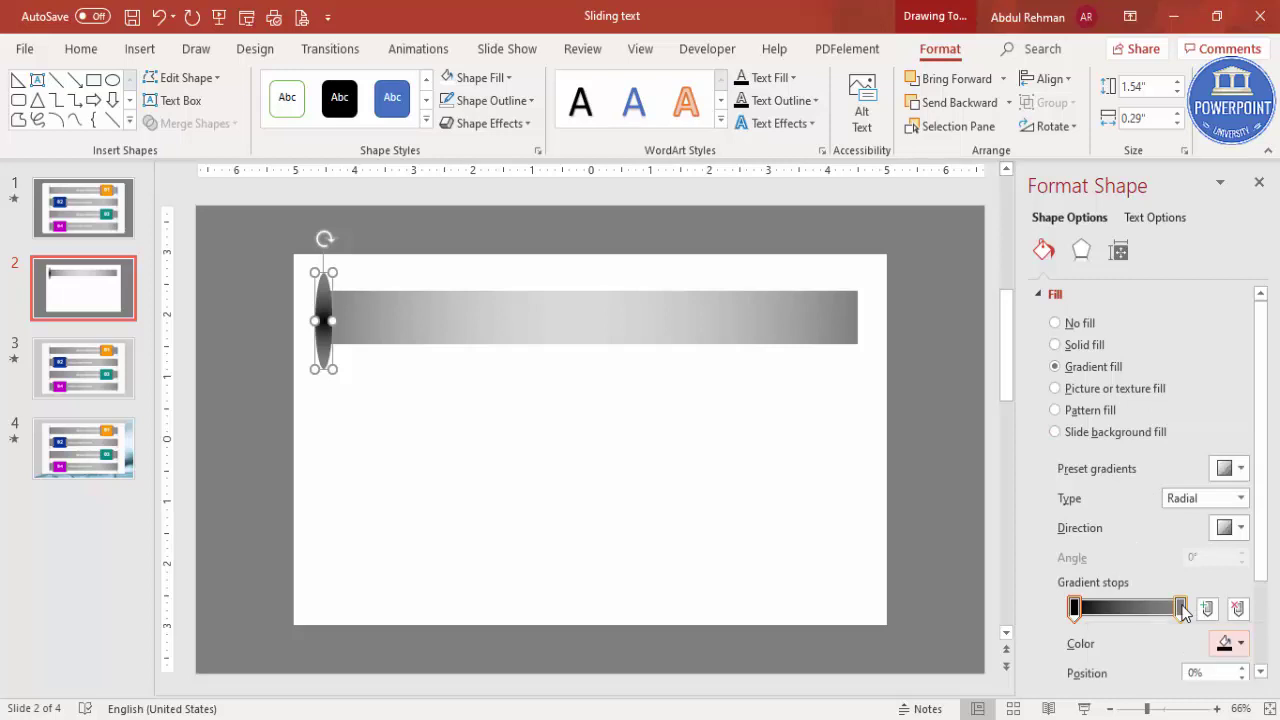
click(1236, 645)
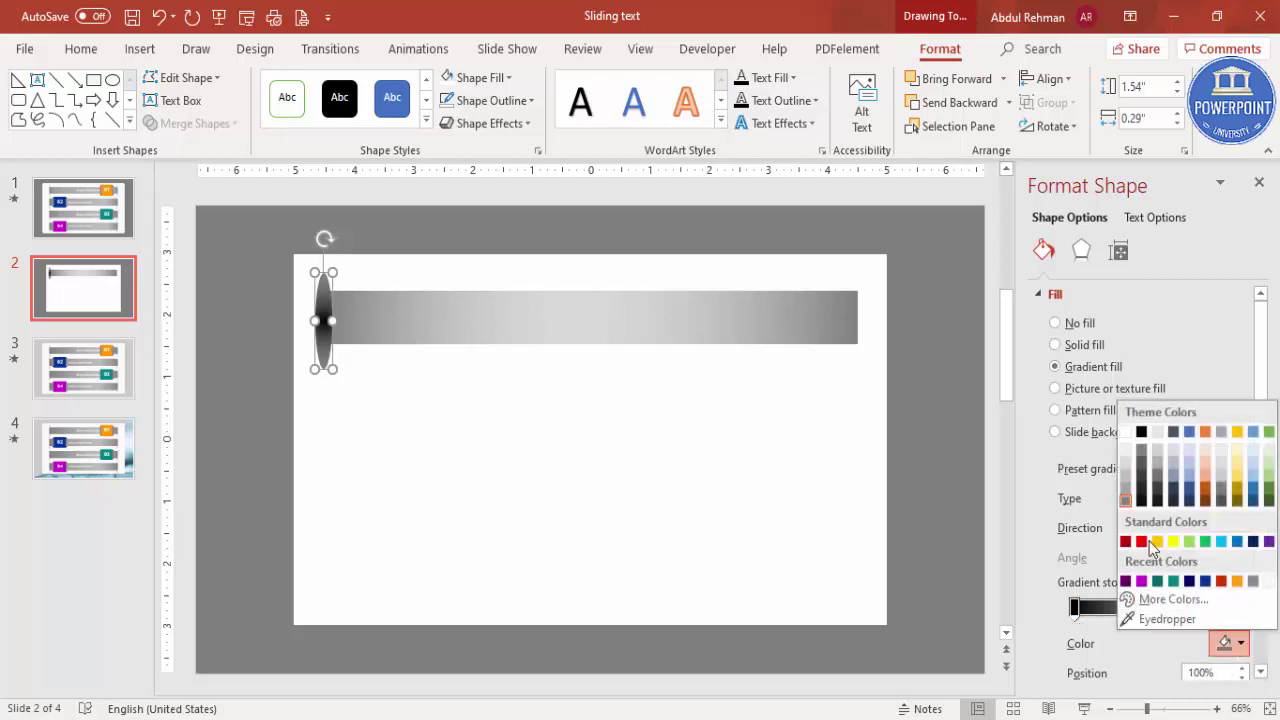
click(1125, 504)
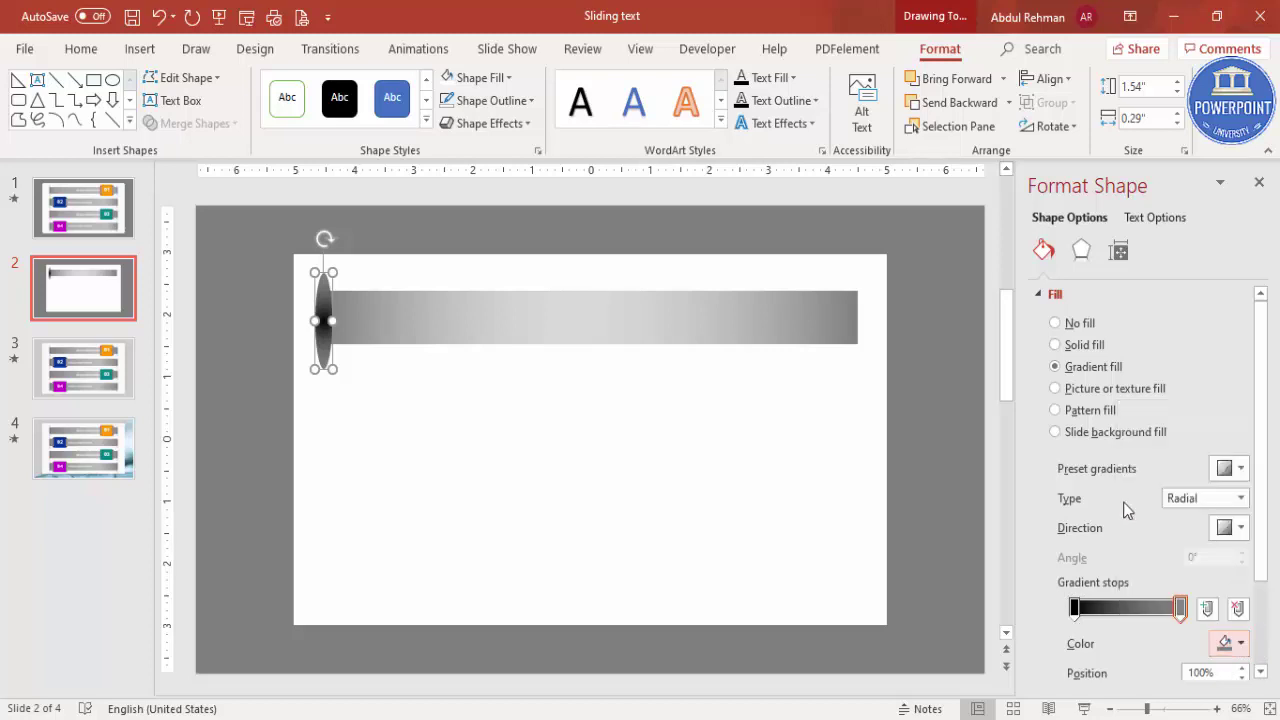
scroll(1266, 600, down, 2)
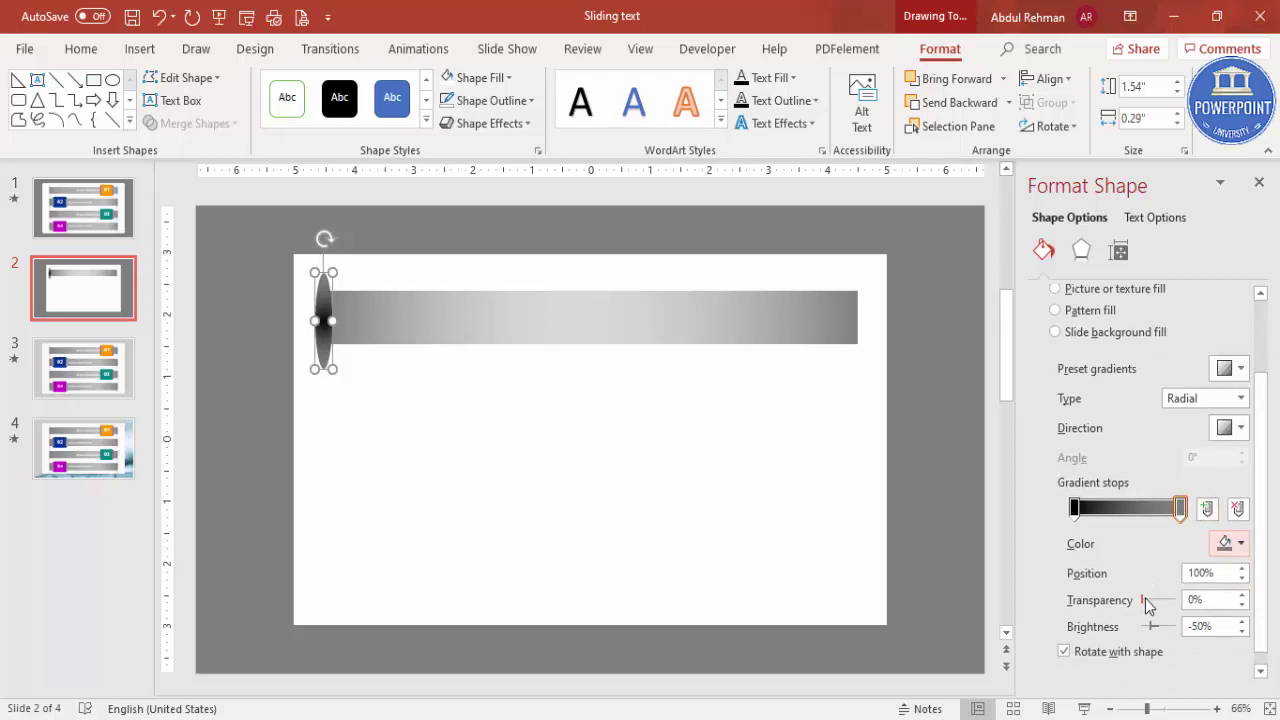
drag(1141, 600, 1176, 601)
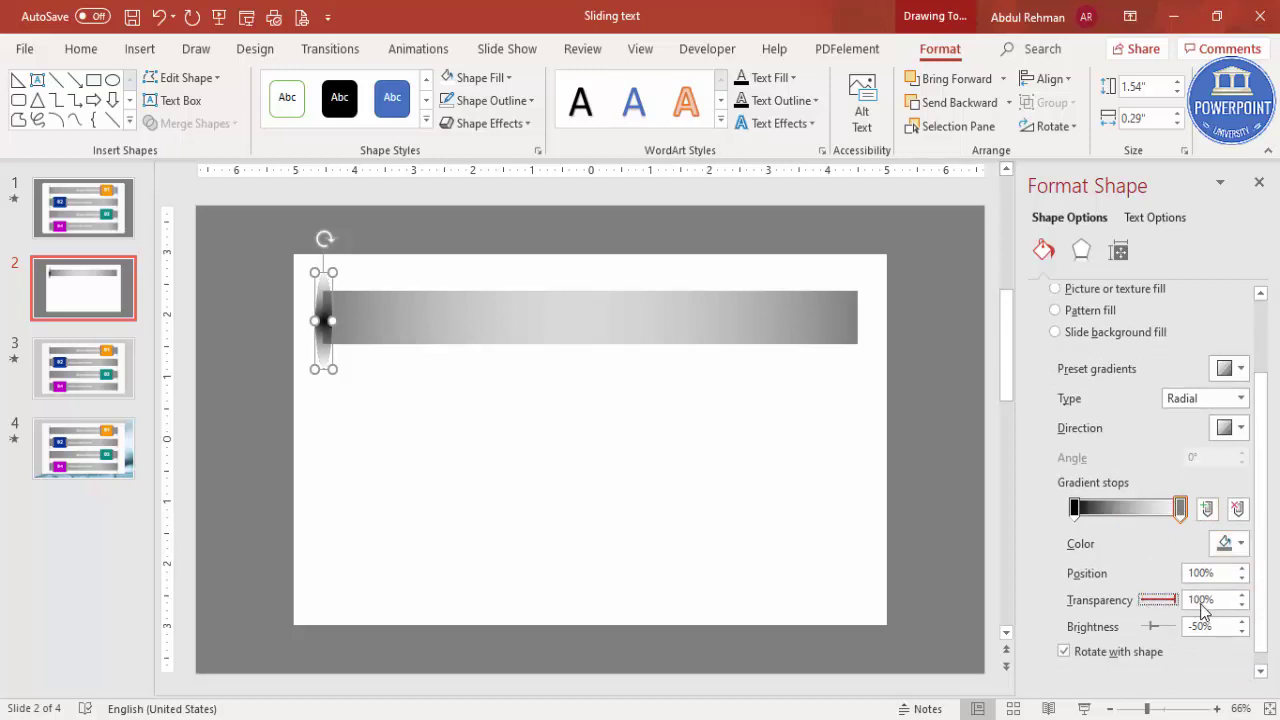
click(1075, 508)
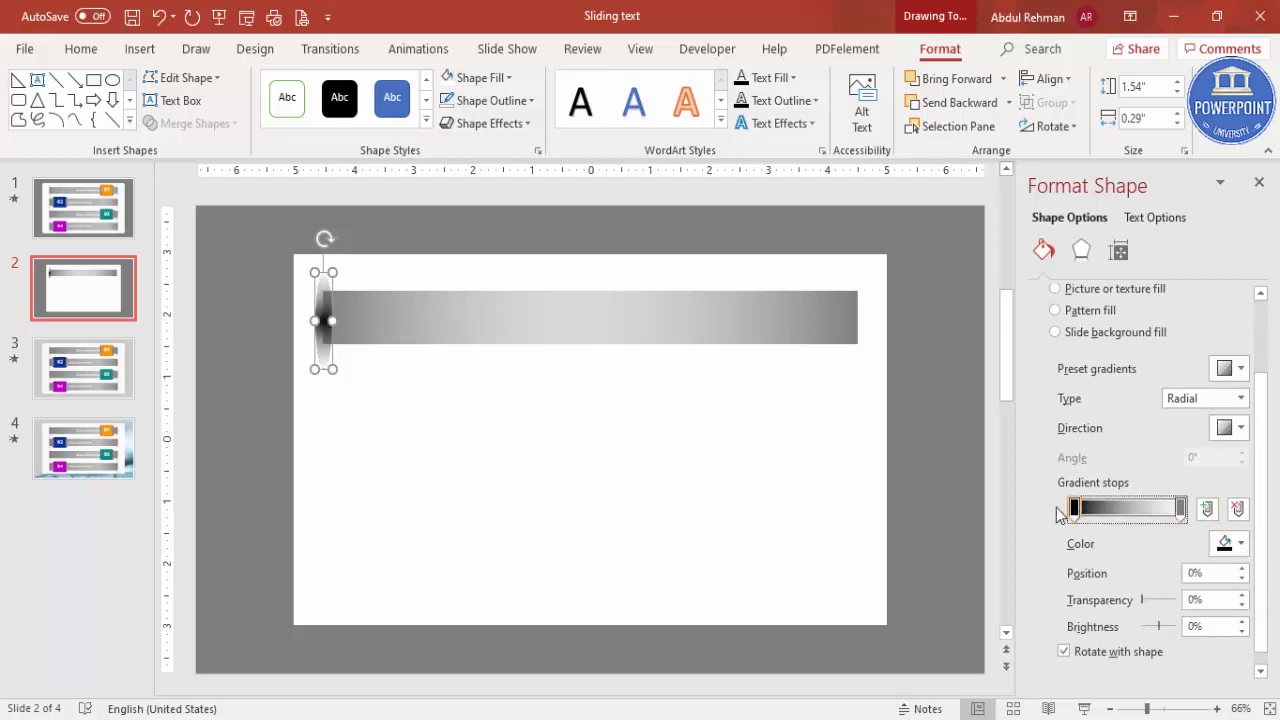
- Give the oval 5 pt soft edges
scroll(1080, 258, up, 2)
click(1079, 254)
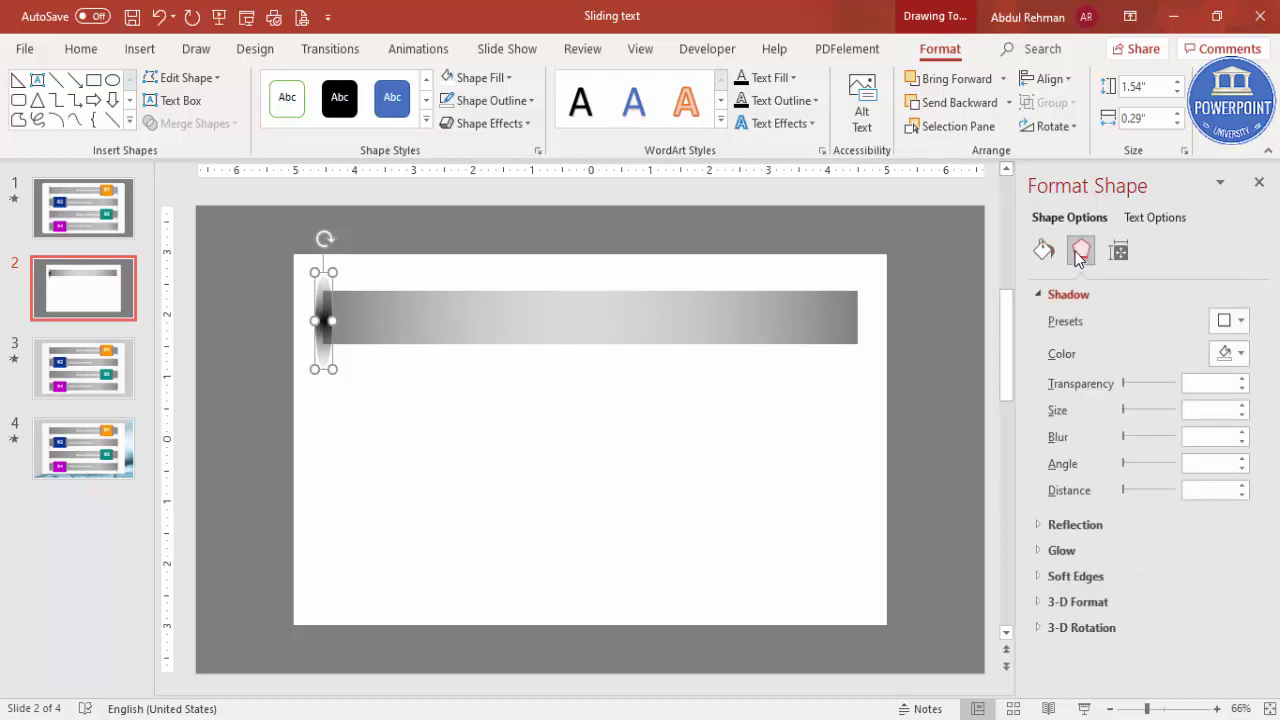
click(1126, 580)
click(1242, 628)
click(1242, 628)
click(1242, 628)
click(1242, 628)
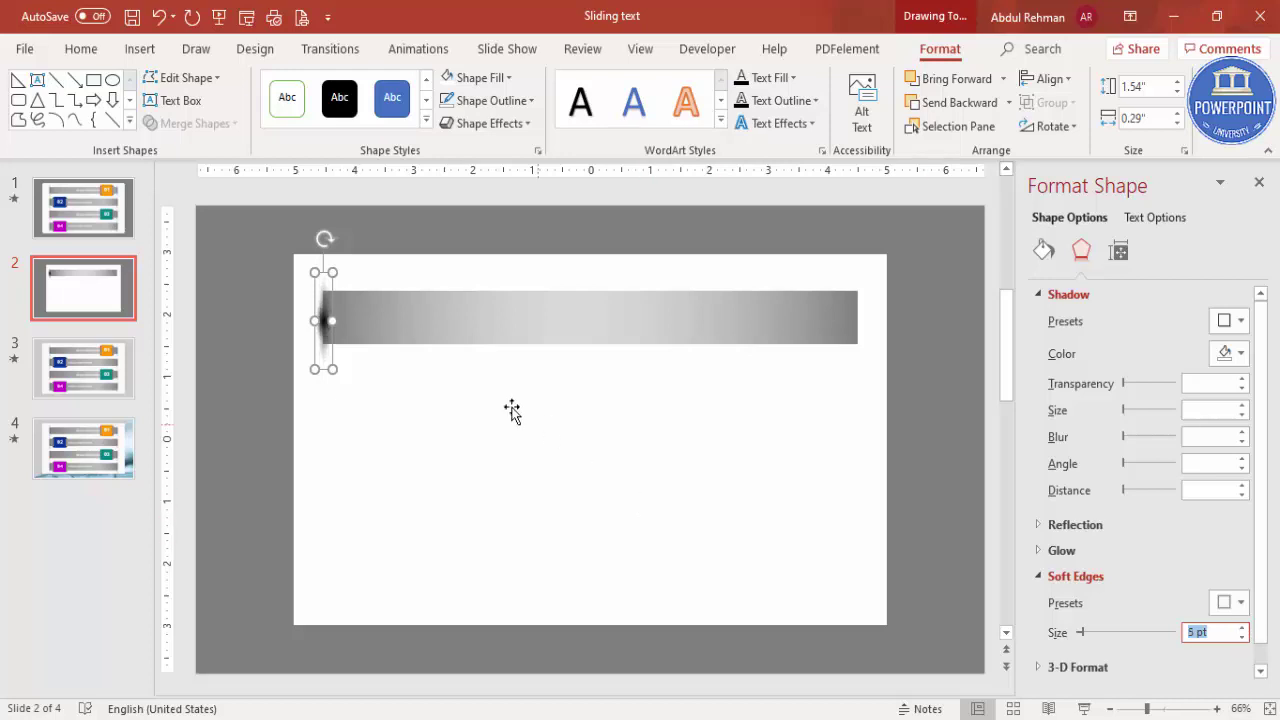
- Enlarge the oval to 1.57" × 0.35" and nudge it up at the bar's left end
drag(316, 270, 309, 266)
key(Escape)
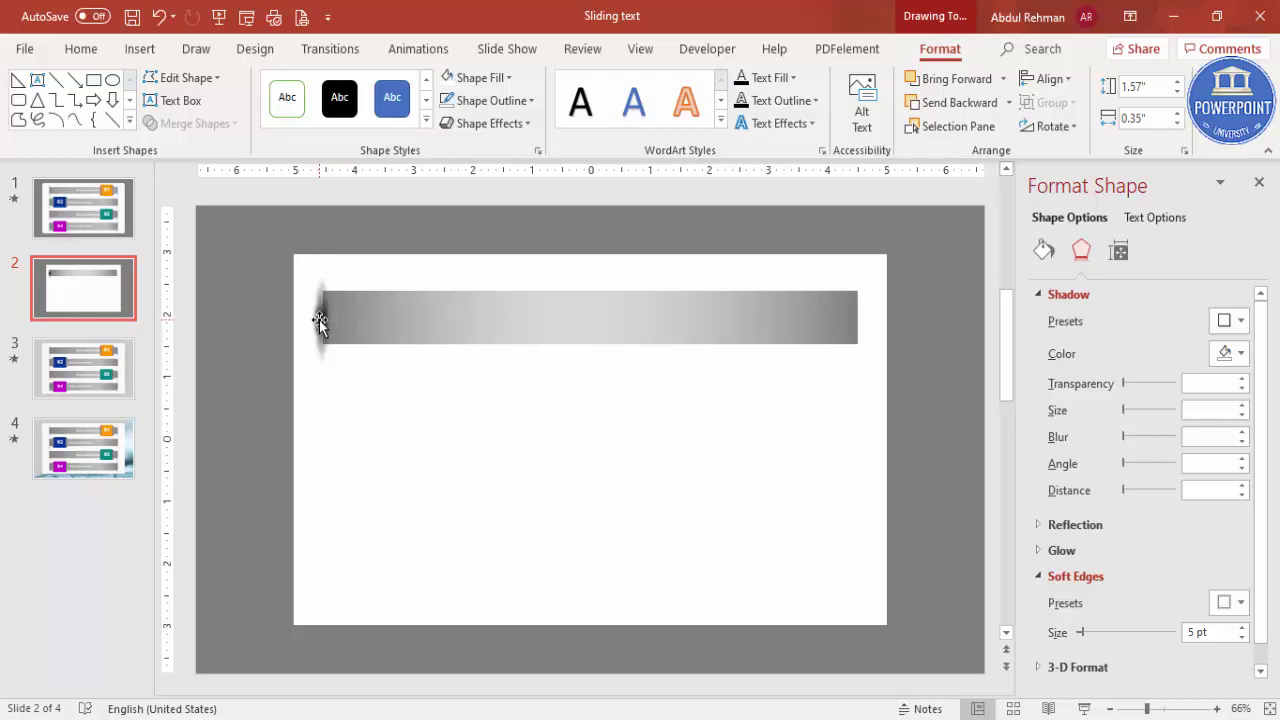
click(320, 320)
key(Escape)
key(ctrl+Up)
key(ctrl+Up)
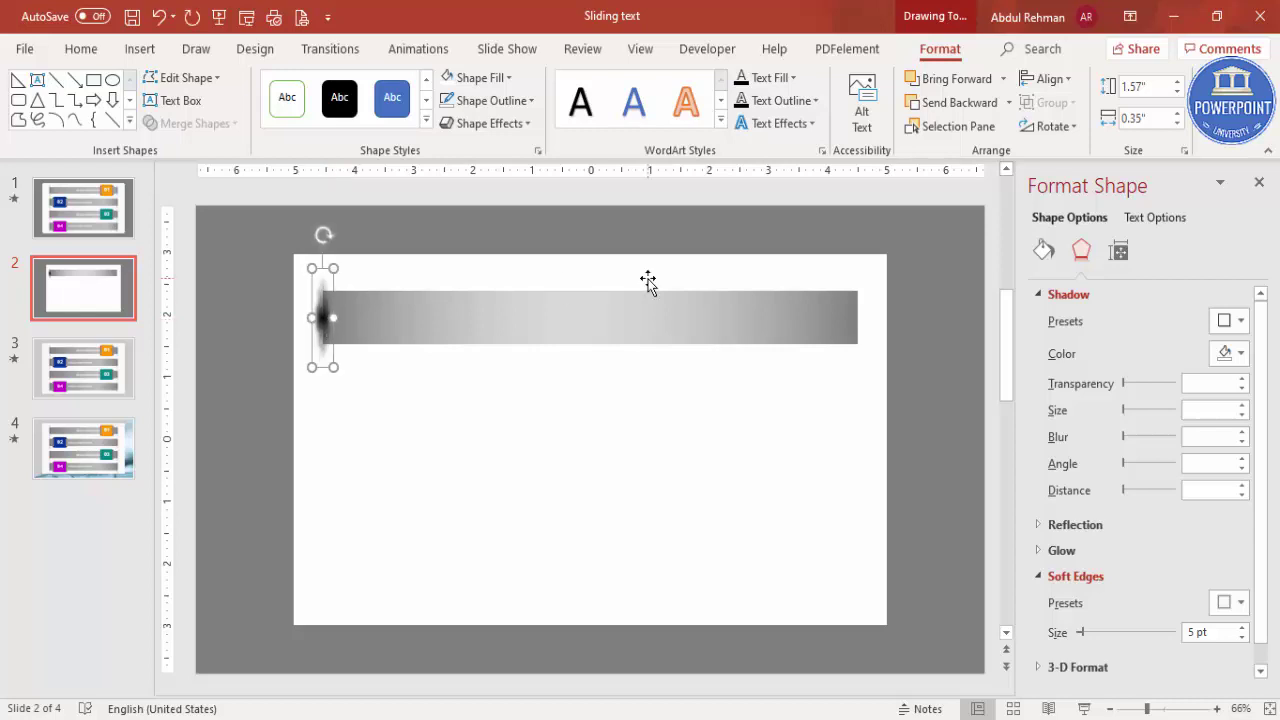
click(402, 209)
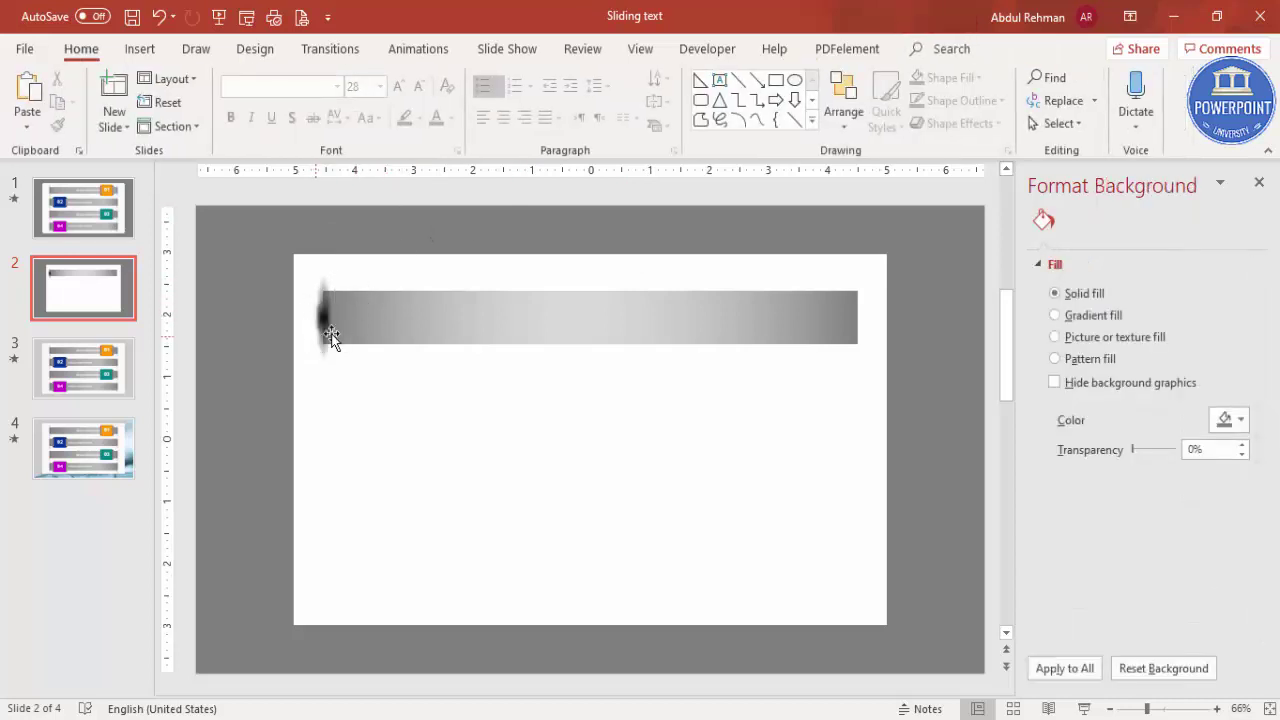
- Zoom in and draw a thin rectangle over the bar's left end
click(140, 49)
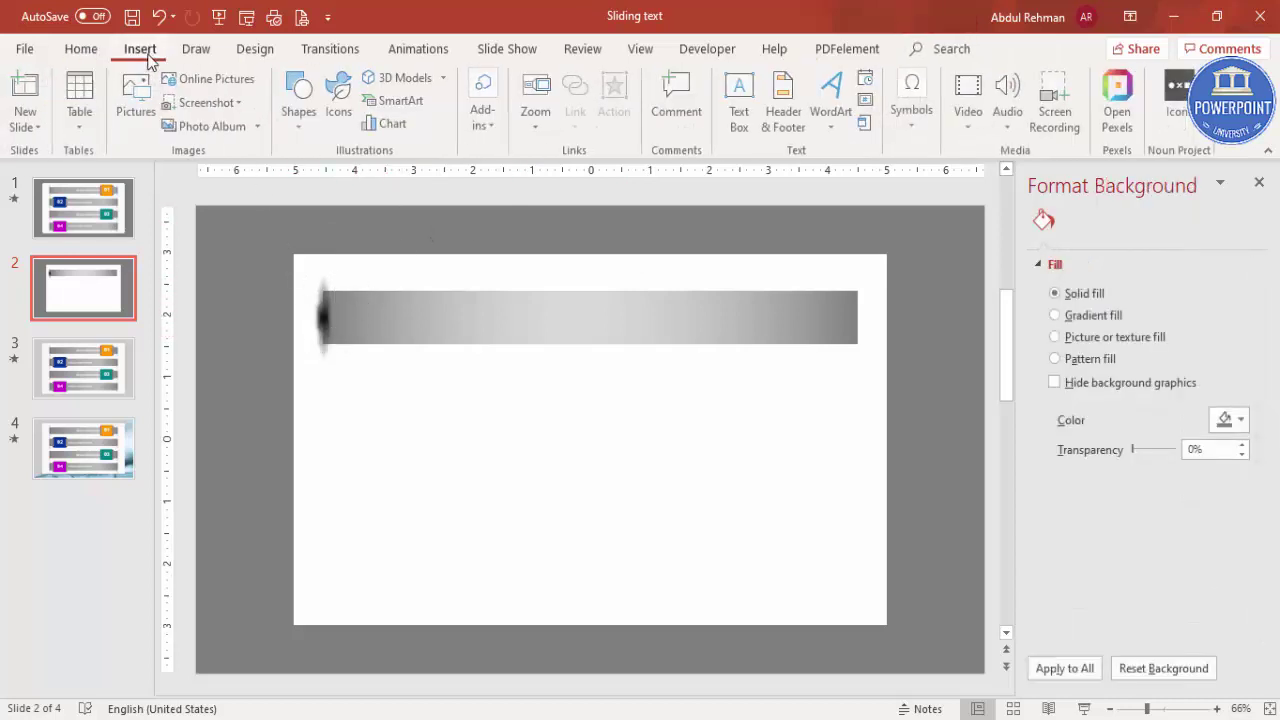
click(289, 129)
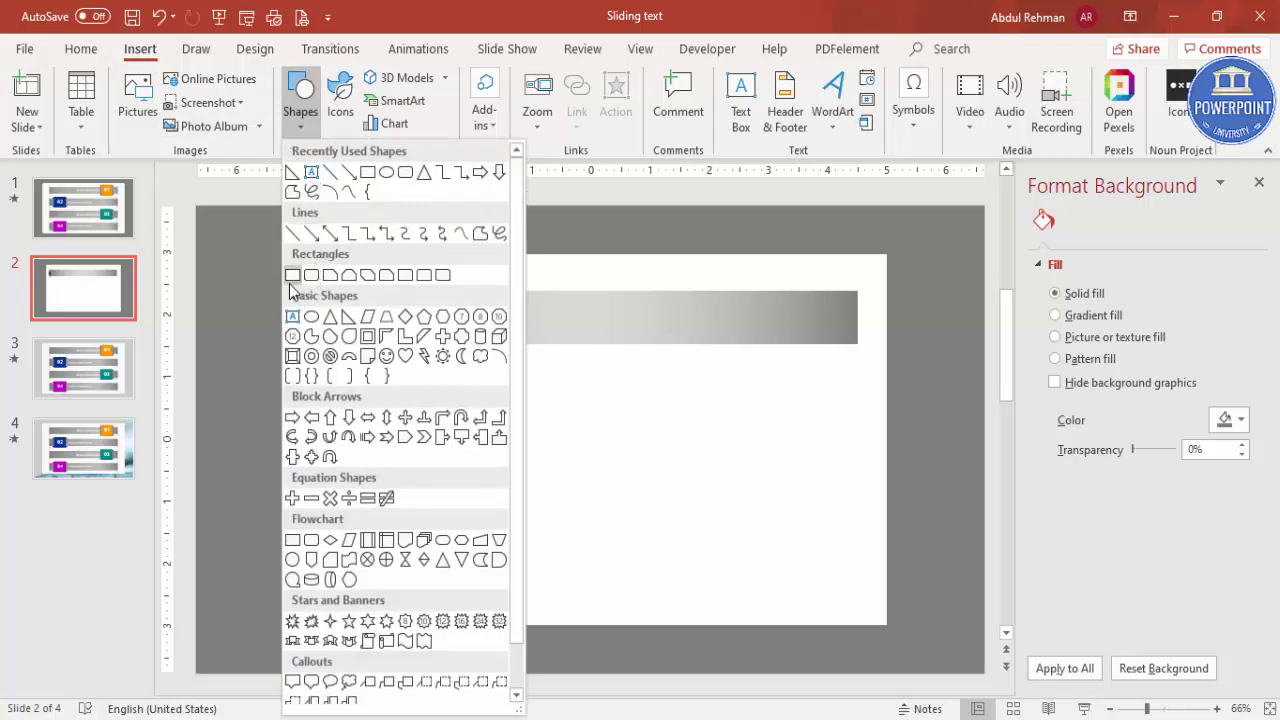
click(291, 275)
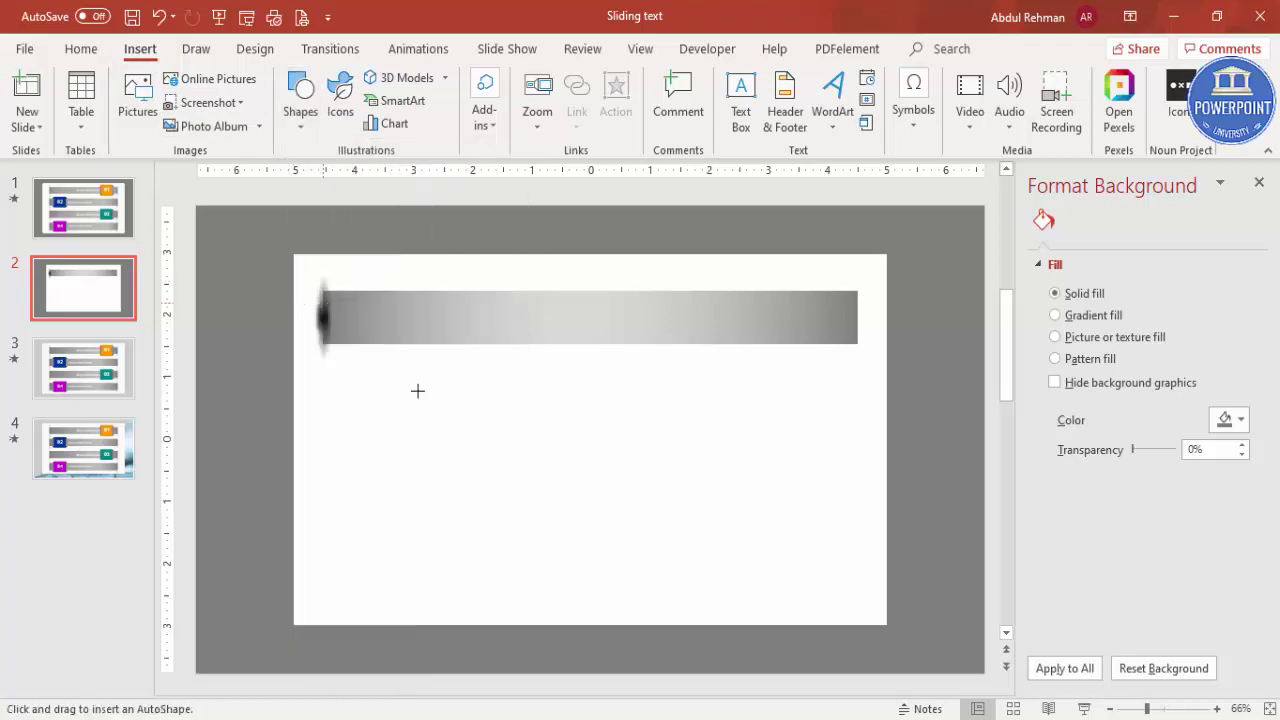
click(1170, 708)
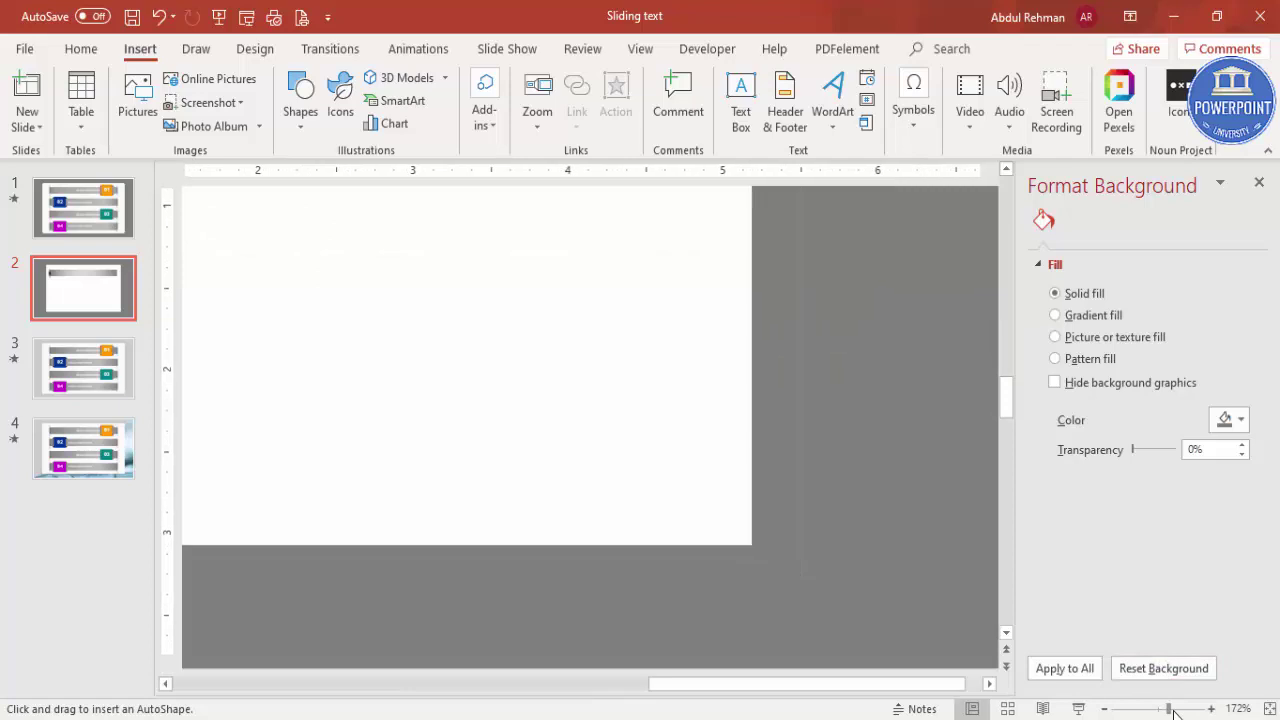
click(506, 686)
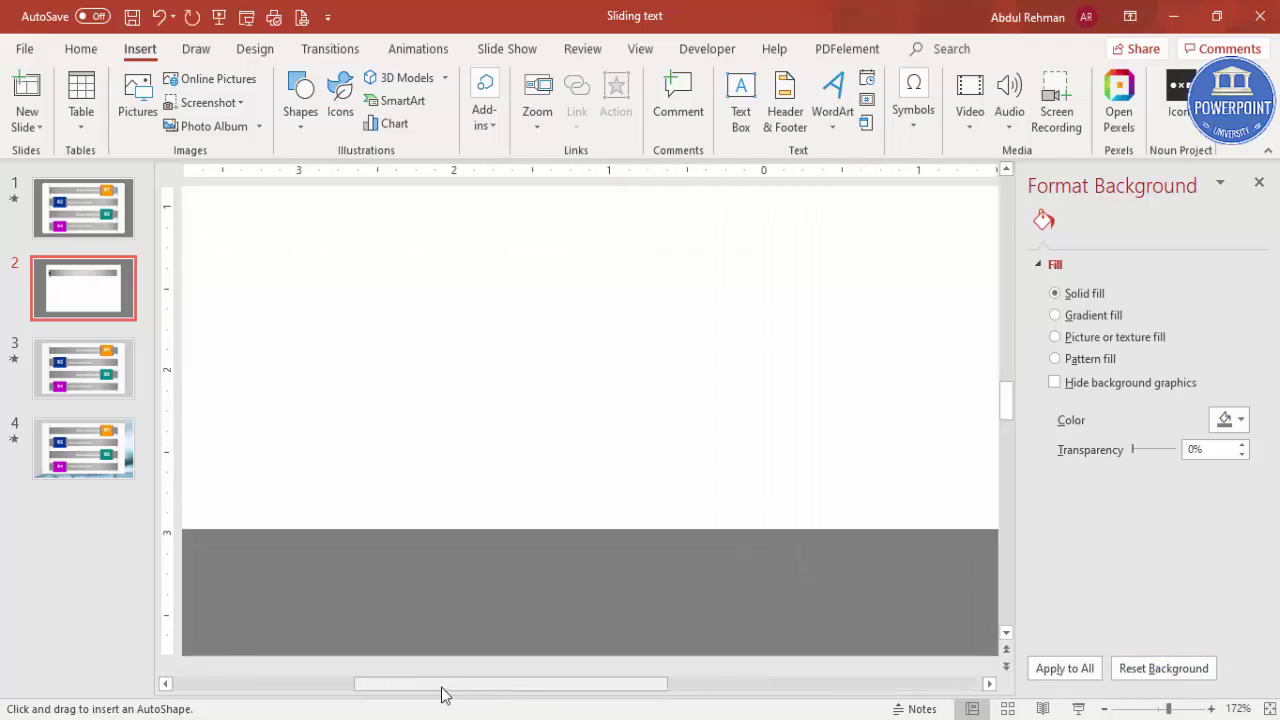
click(281, 687)
scroll(523, 417, up, 10)
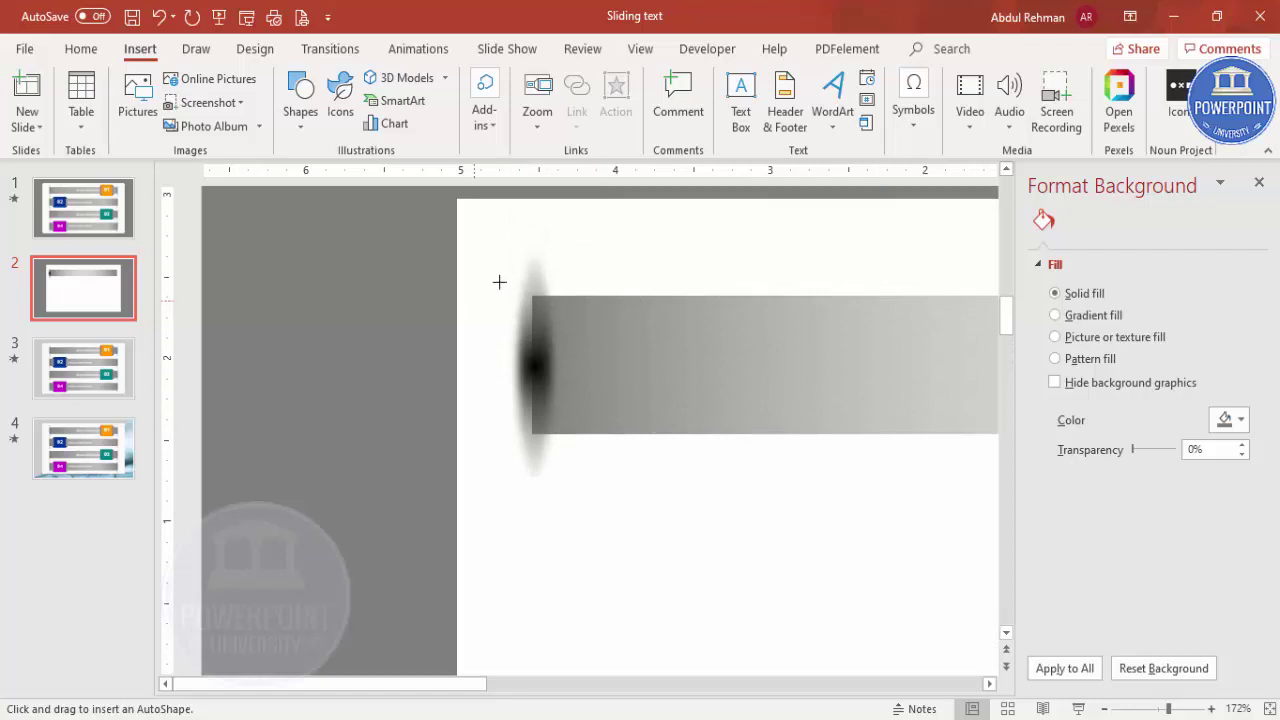
drag(507, 258, 543, 483)
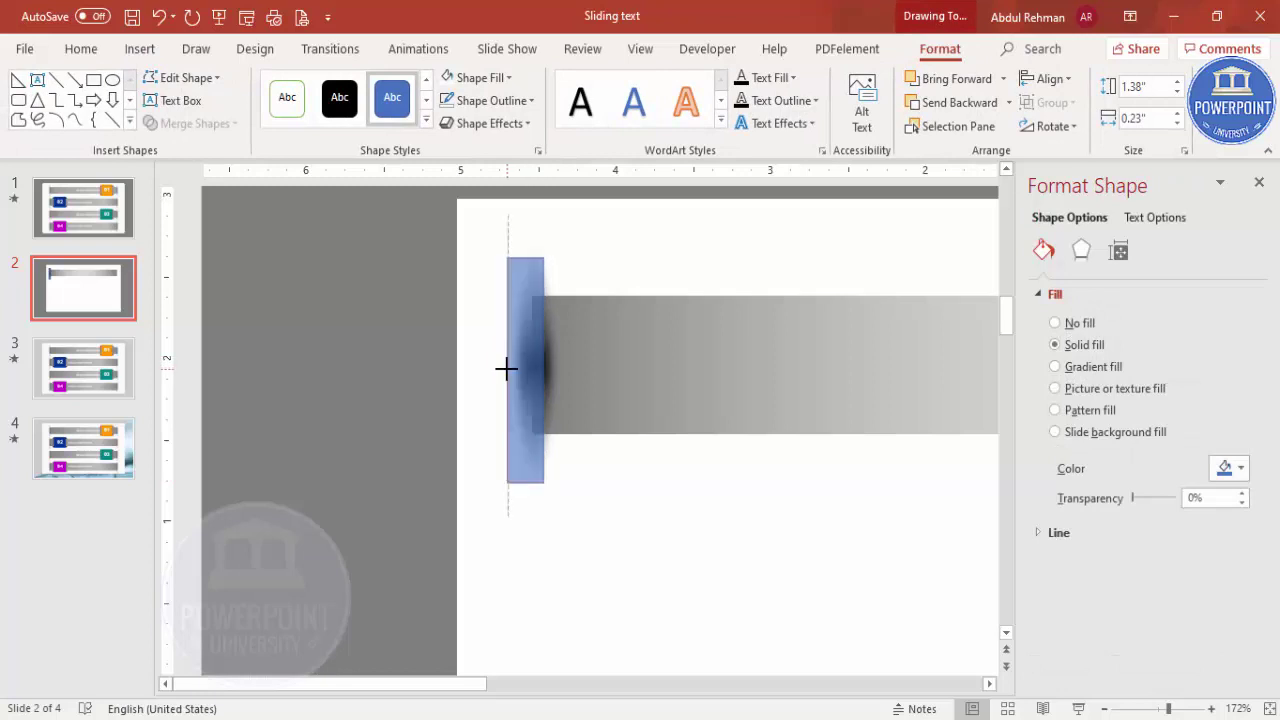
- Remove the strip's outline, fill it white, and fit the slide back in view
click(512, 100)
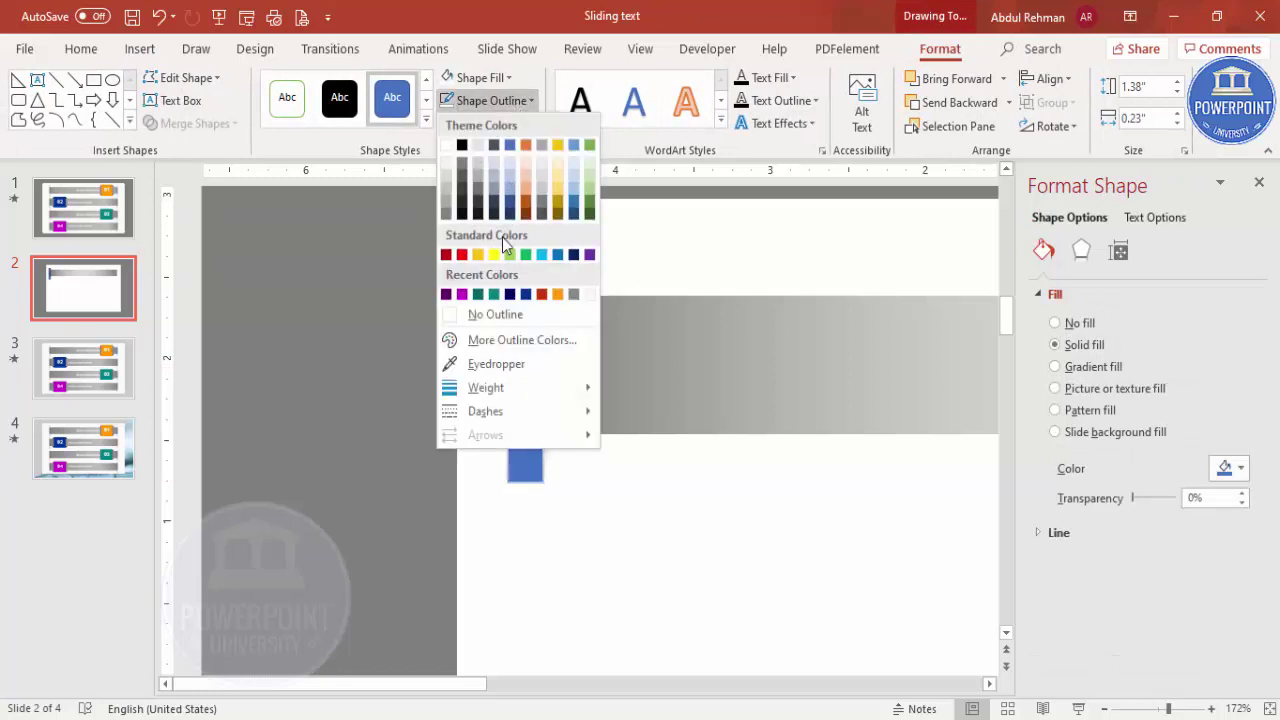
click(500, 314)
click(455, 80)
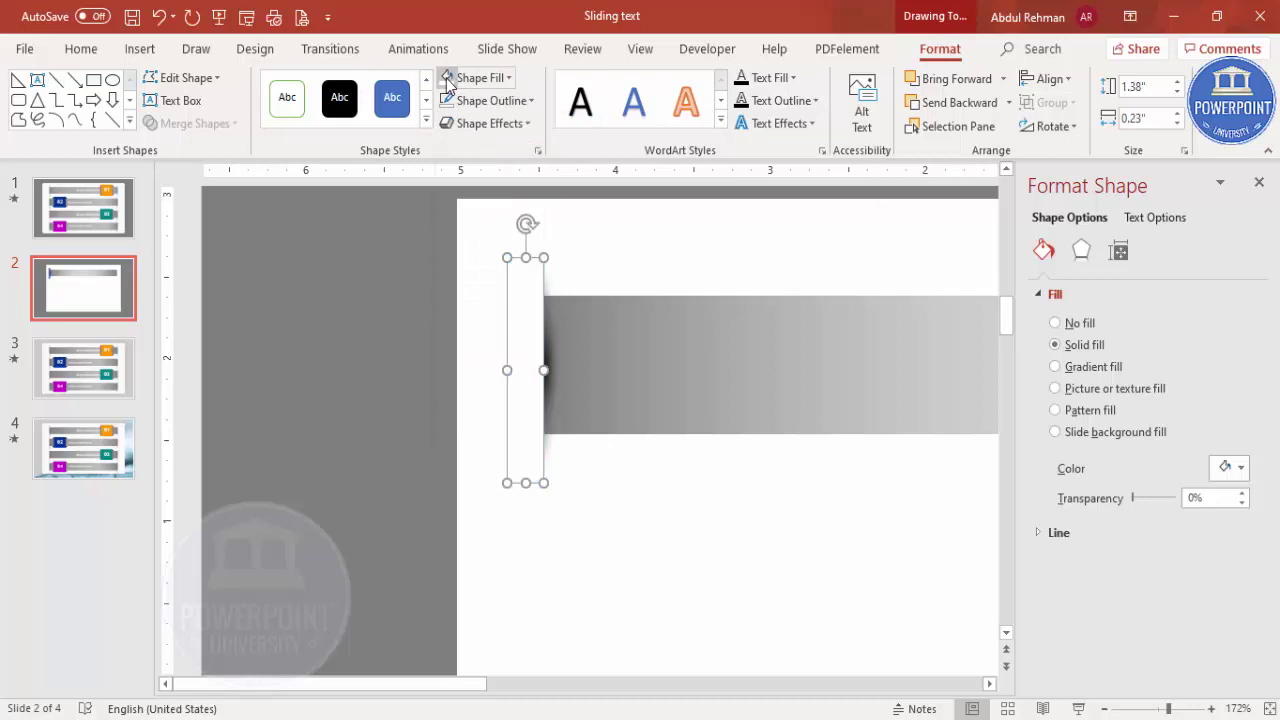
click(420, 295)
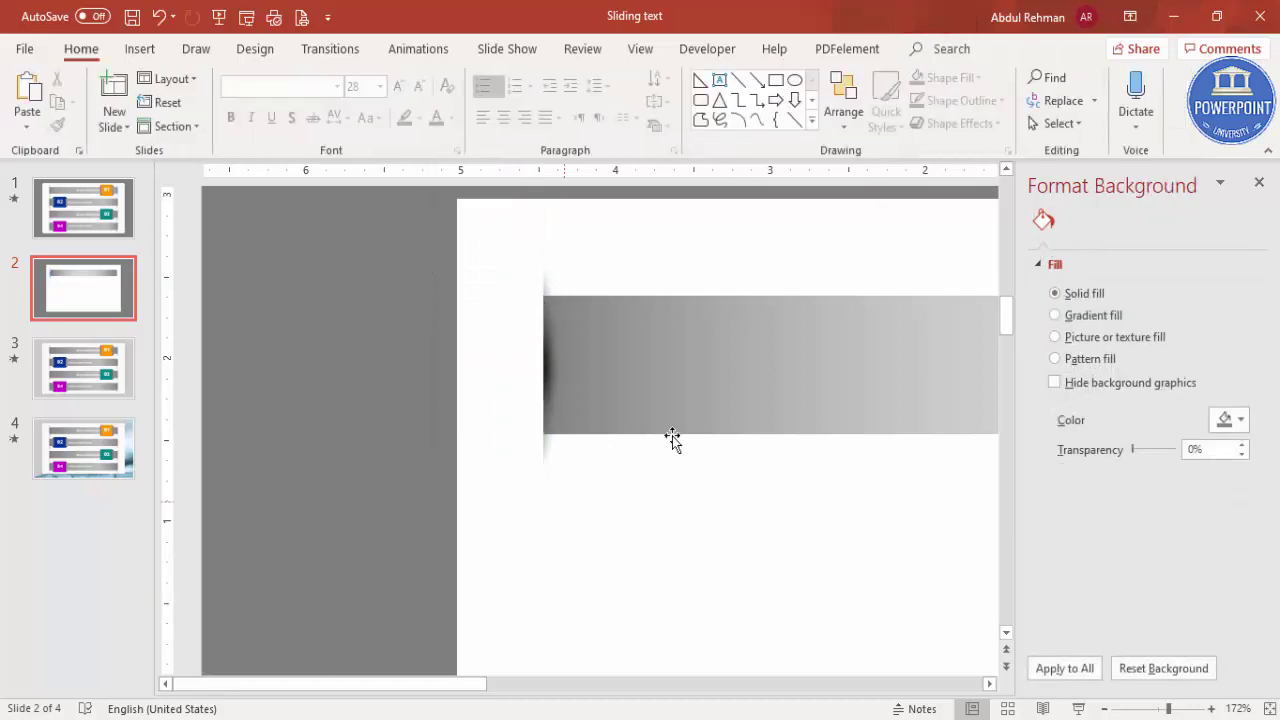
click(1268, 708)
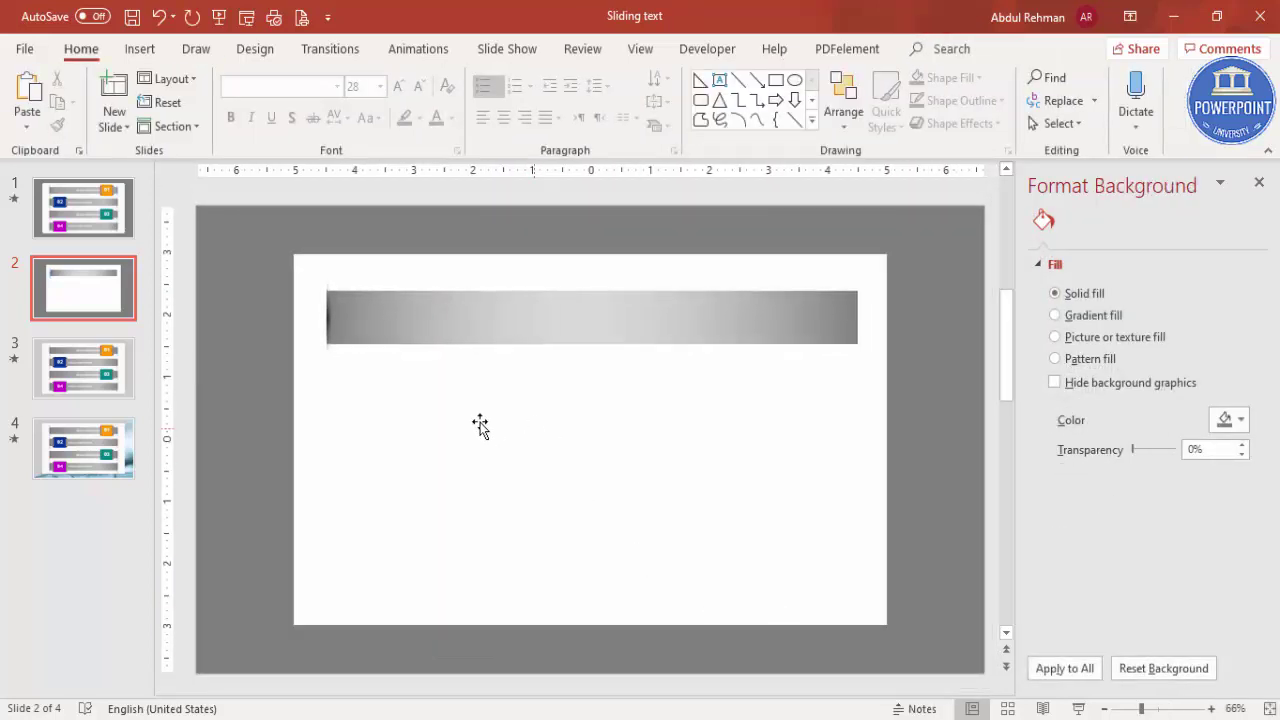
- Duplicate the white strip and position the copy over the bar's right end
drag(290, 231, 371, 420)
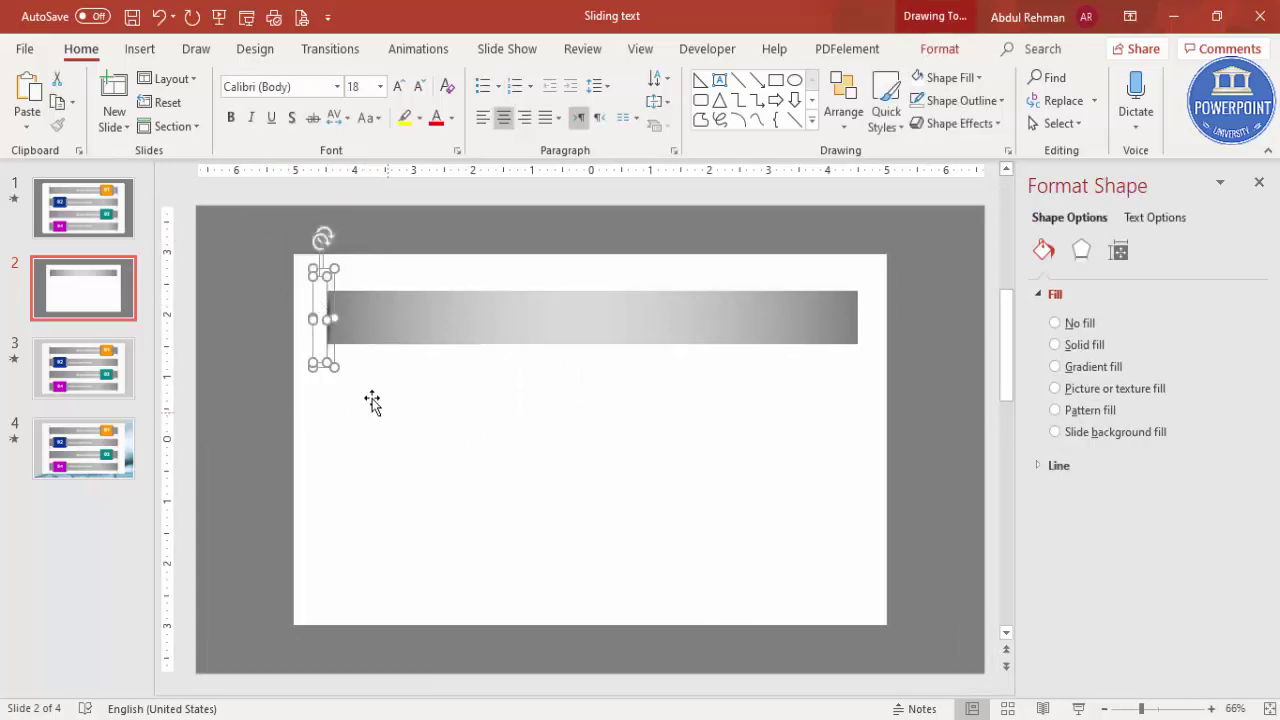
drag(343, 351, 865, 330)
click(771, 394)
click(757, 400)
click(749, 371)
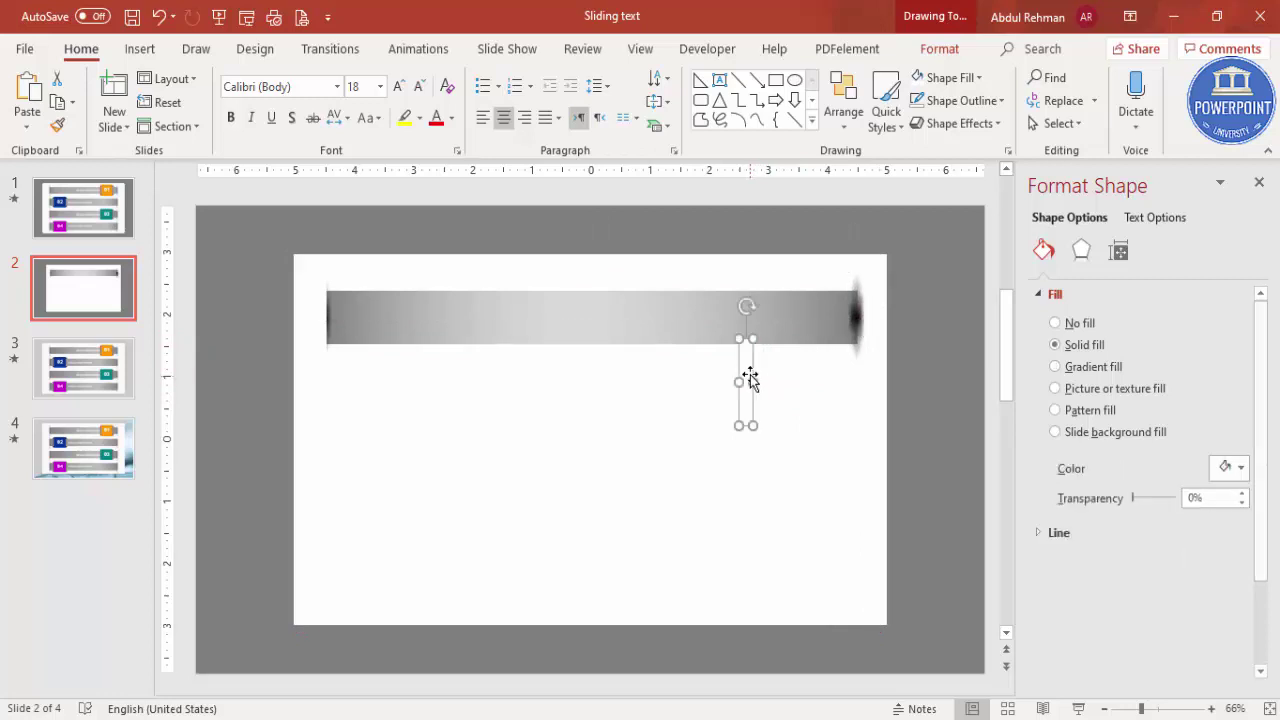
drag(749, 366, 864, 300)
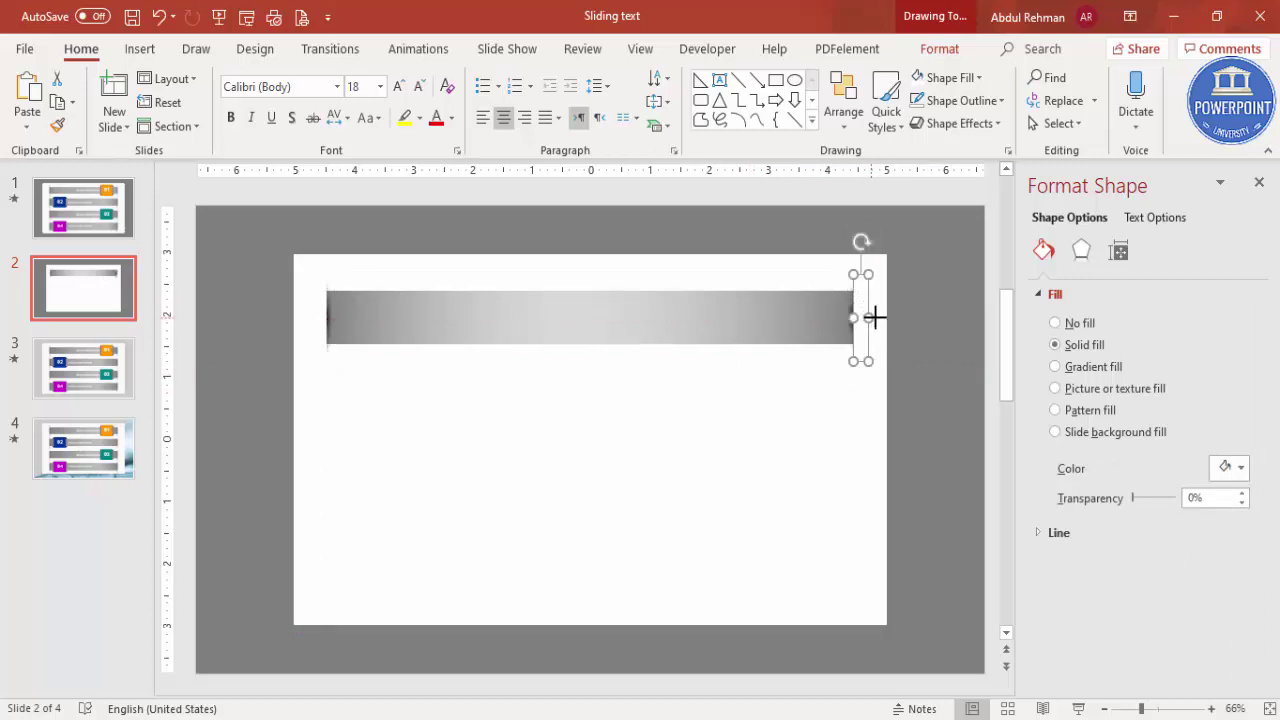
click(905, 324)
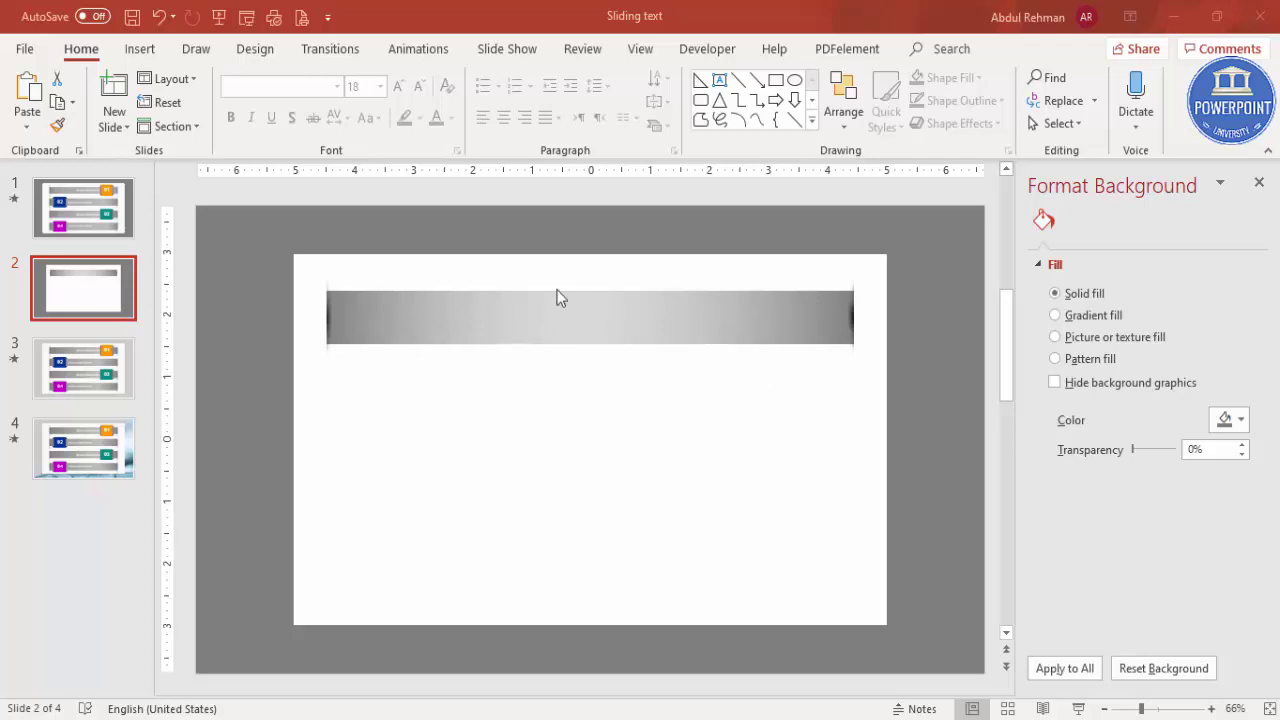
- Draw a 1.35" × 1.55" square over the right part of the grey bar
click(141, 50)
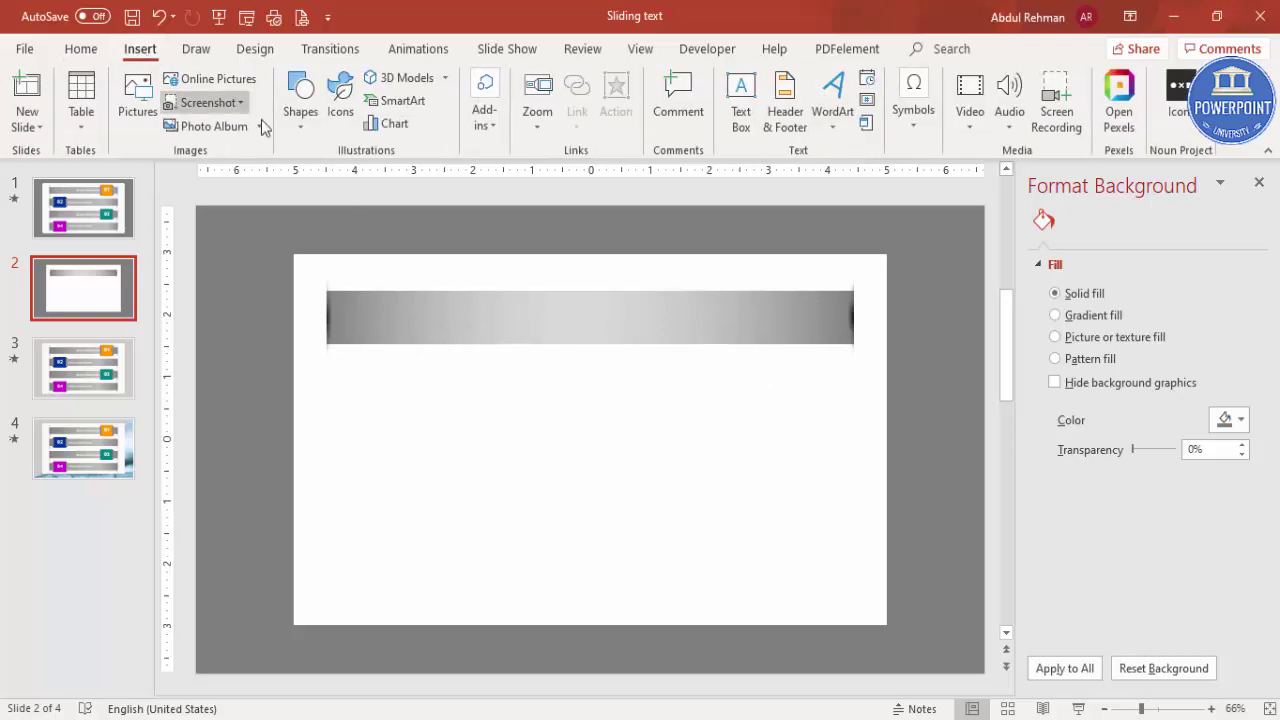
click(300, 92)
click(292, 275)
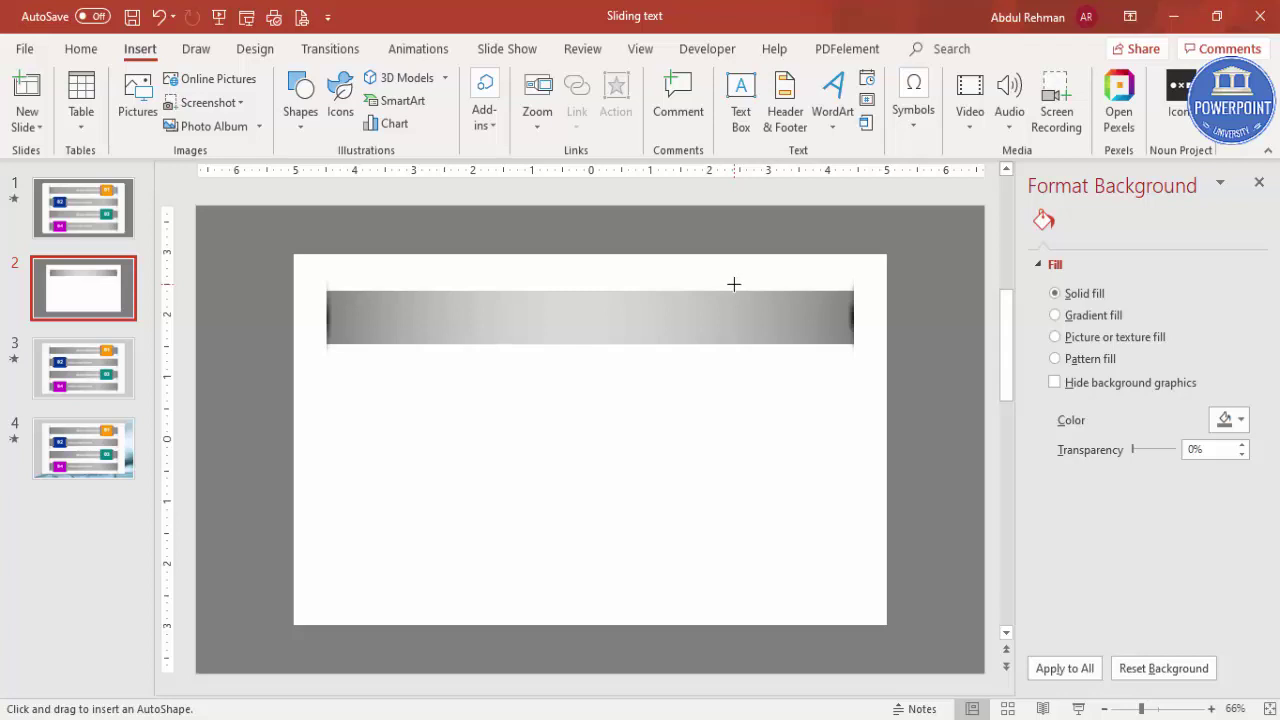
drag(736, 279, 828, 361)
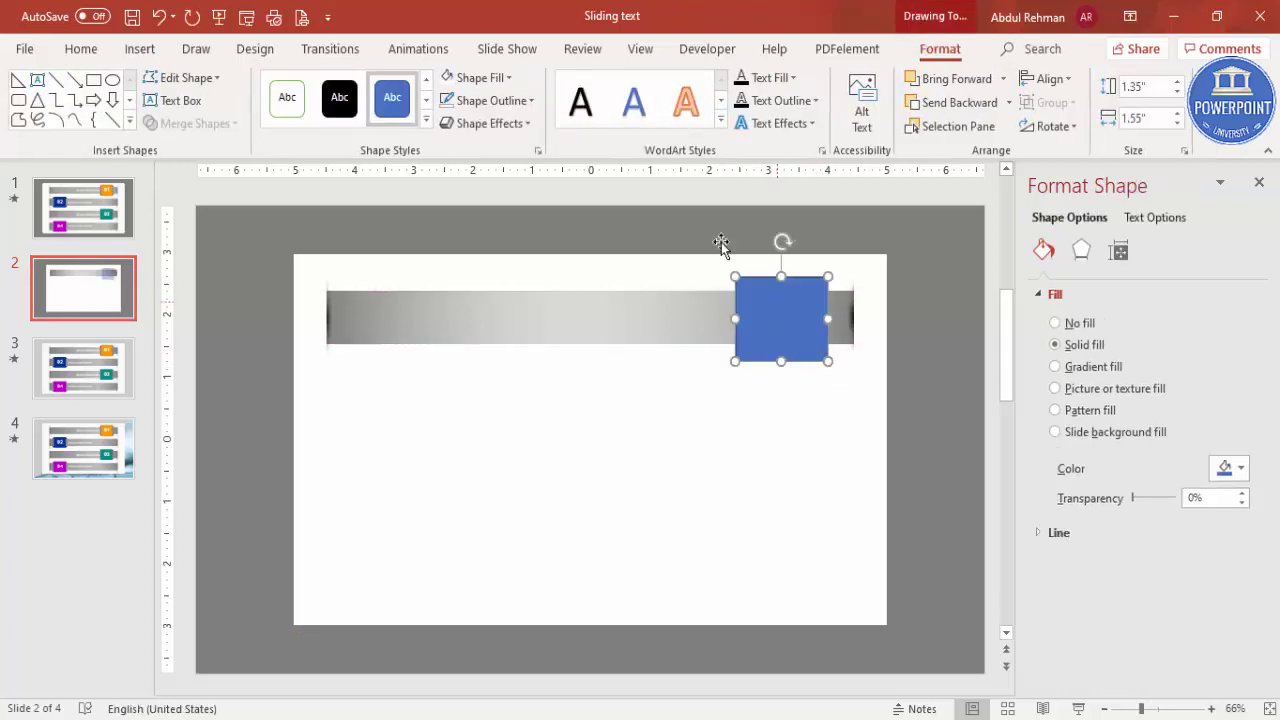
- Remove the square's outline, fill it orange, and fine-tune its position
click(490, 100)
click(490, 315)
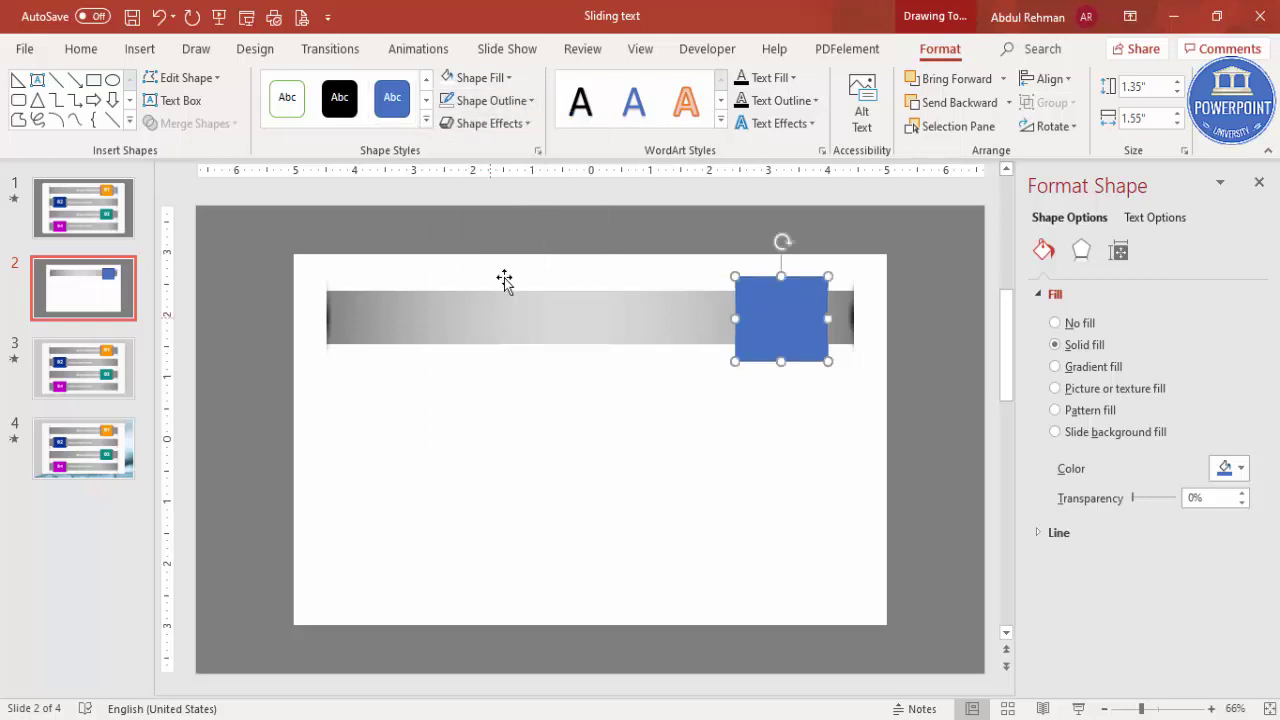
click(484, 78)
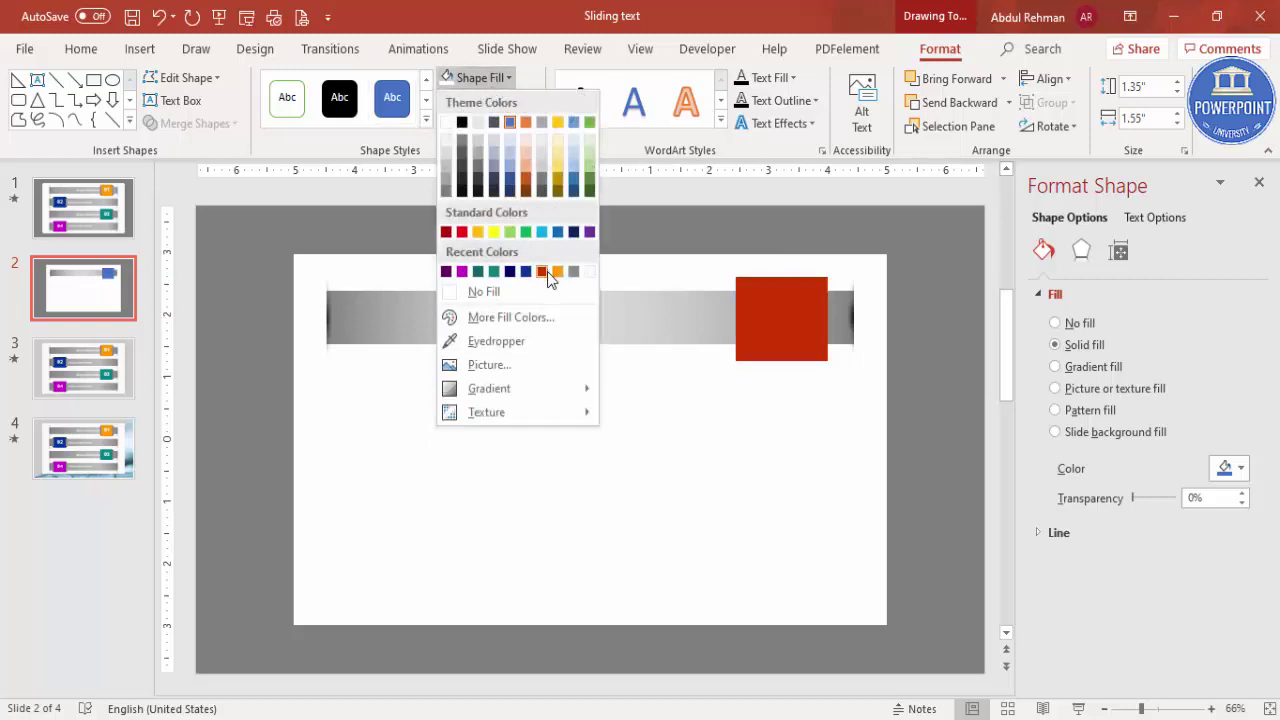
click(556, 274)
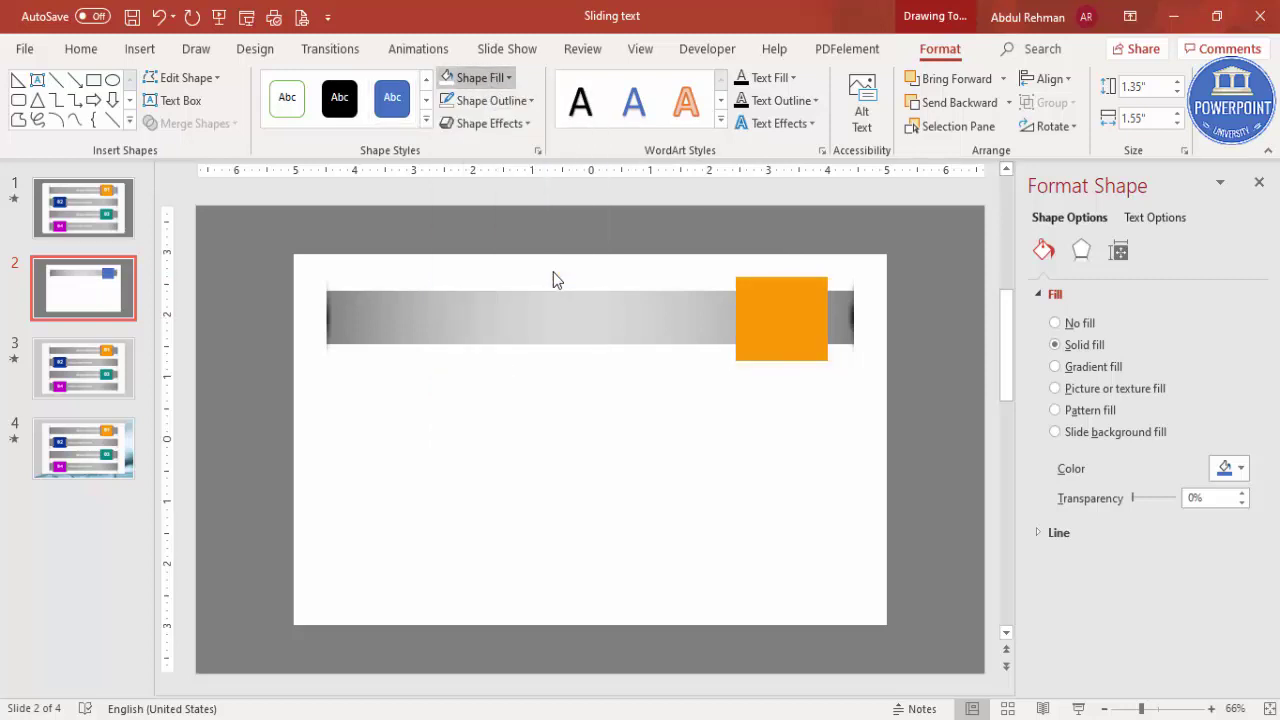
click(752, 211)
click(780, 322)
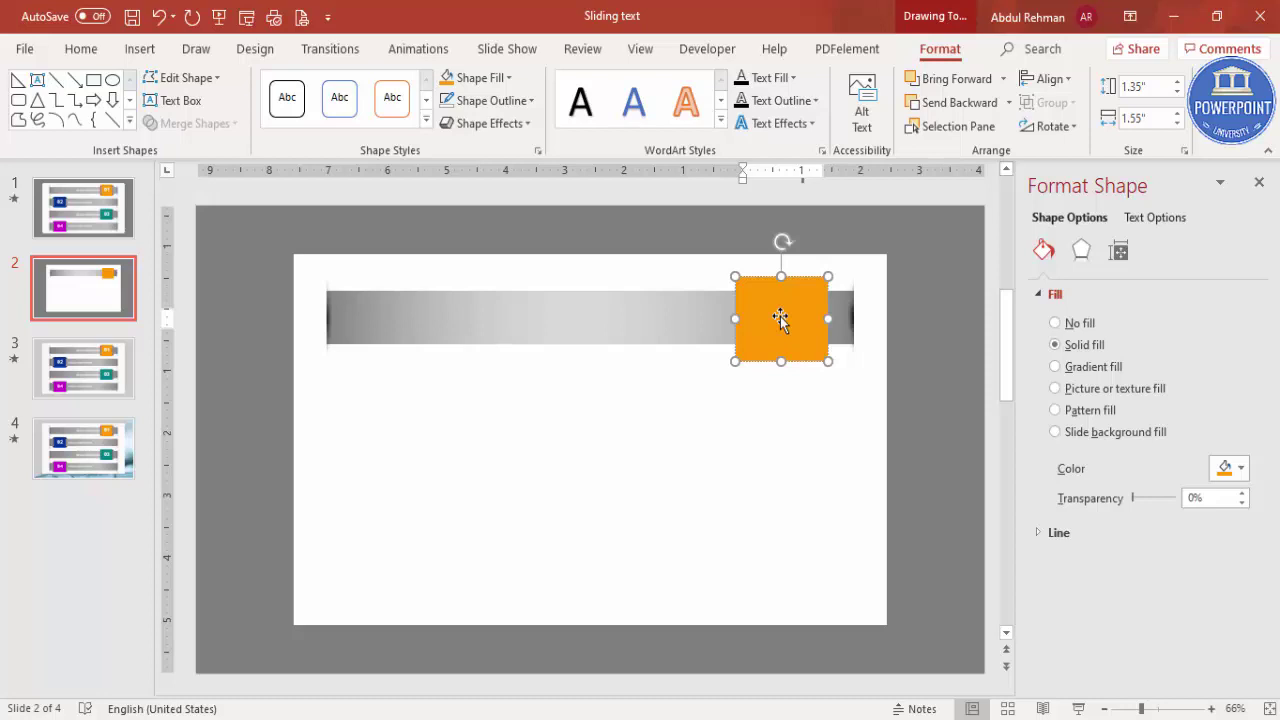
drag(780, 316, 781, 314)
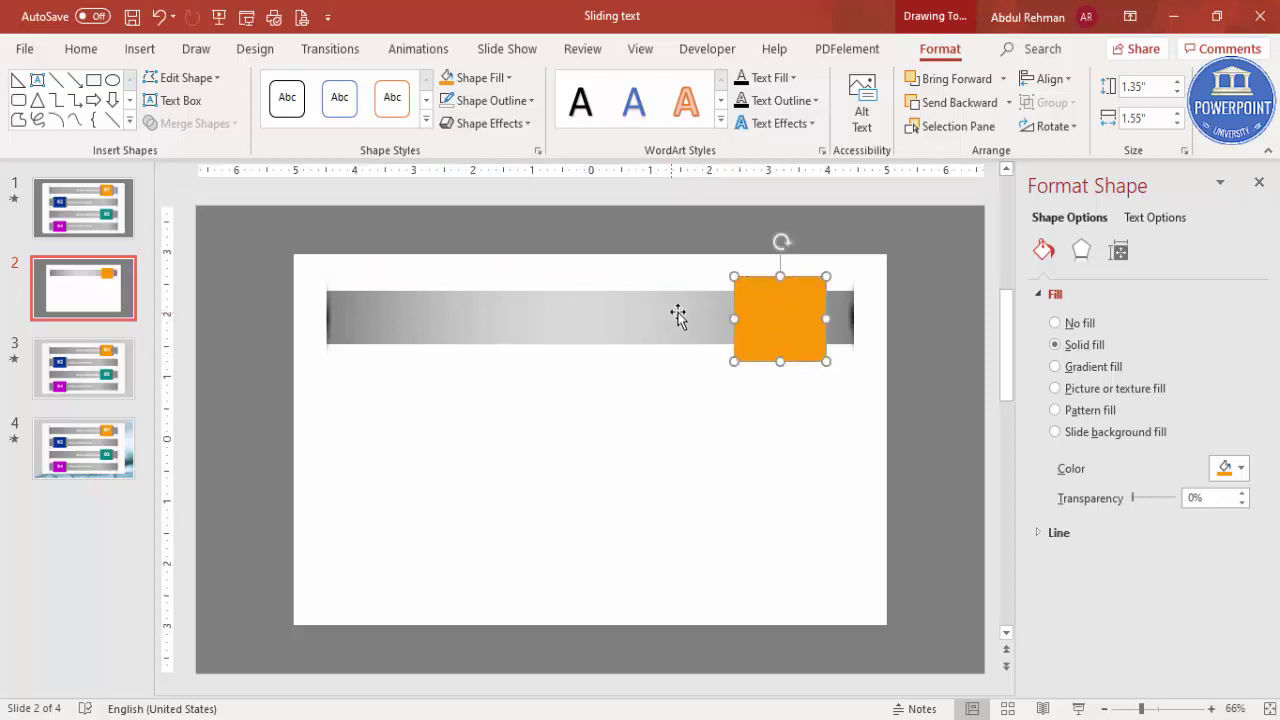
click(916, 330)
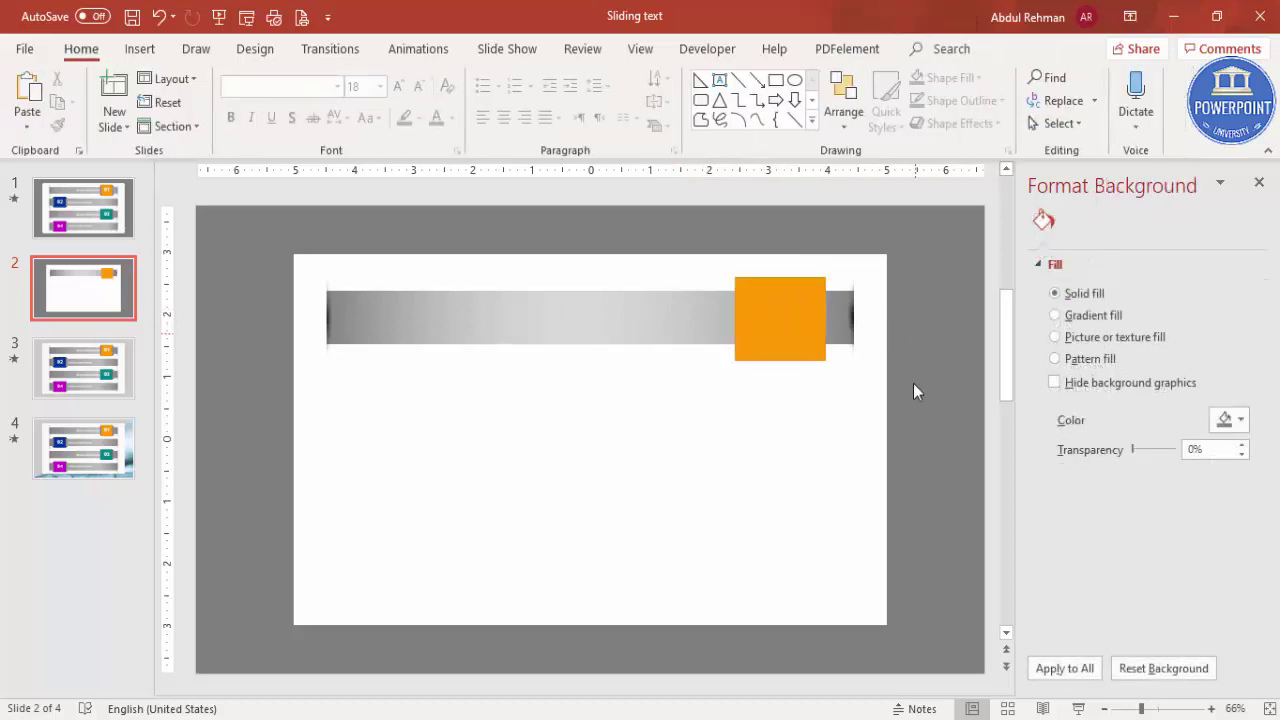
- Zoom to 166% and nudge the orange square upward against the grey bar
click(1166, 707)
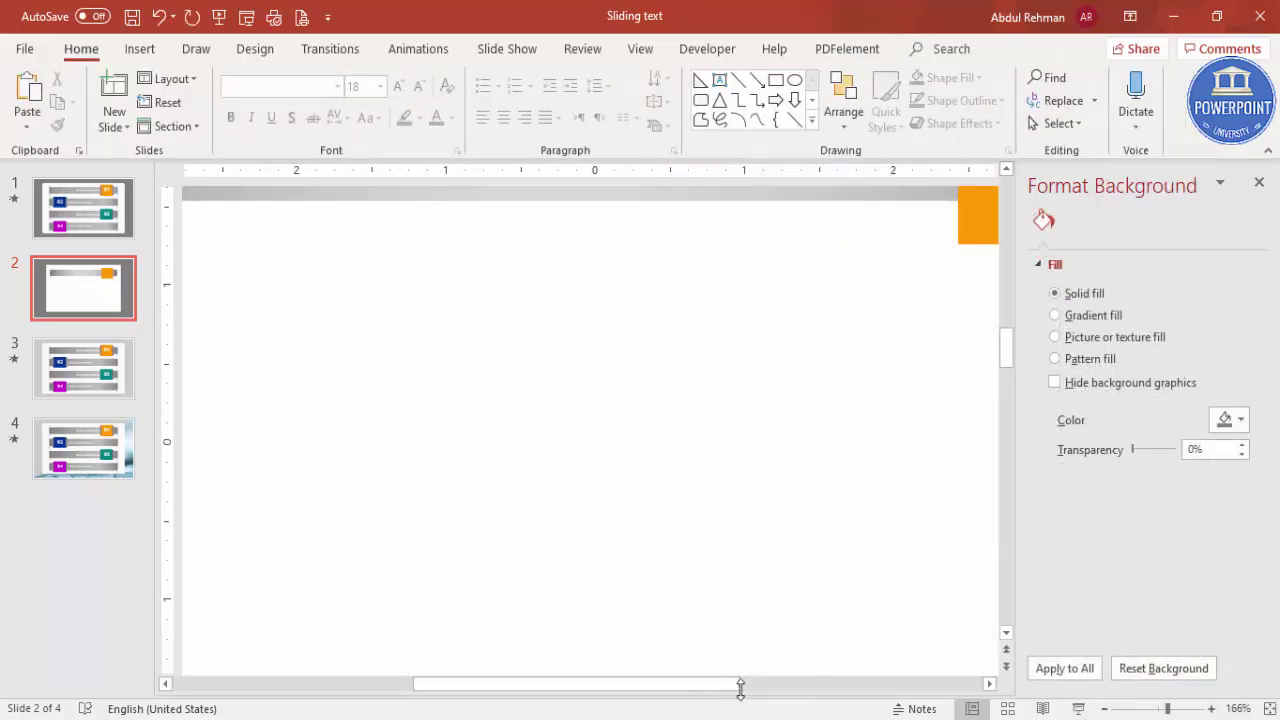
drag(723, 686, 840, 686)
scroll(814, 480, up, 4)
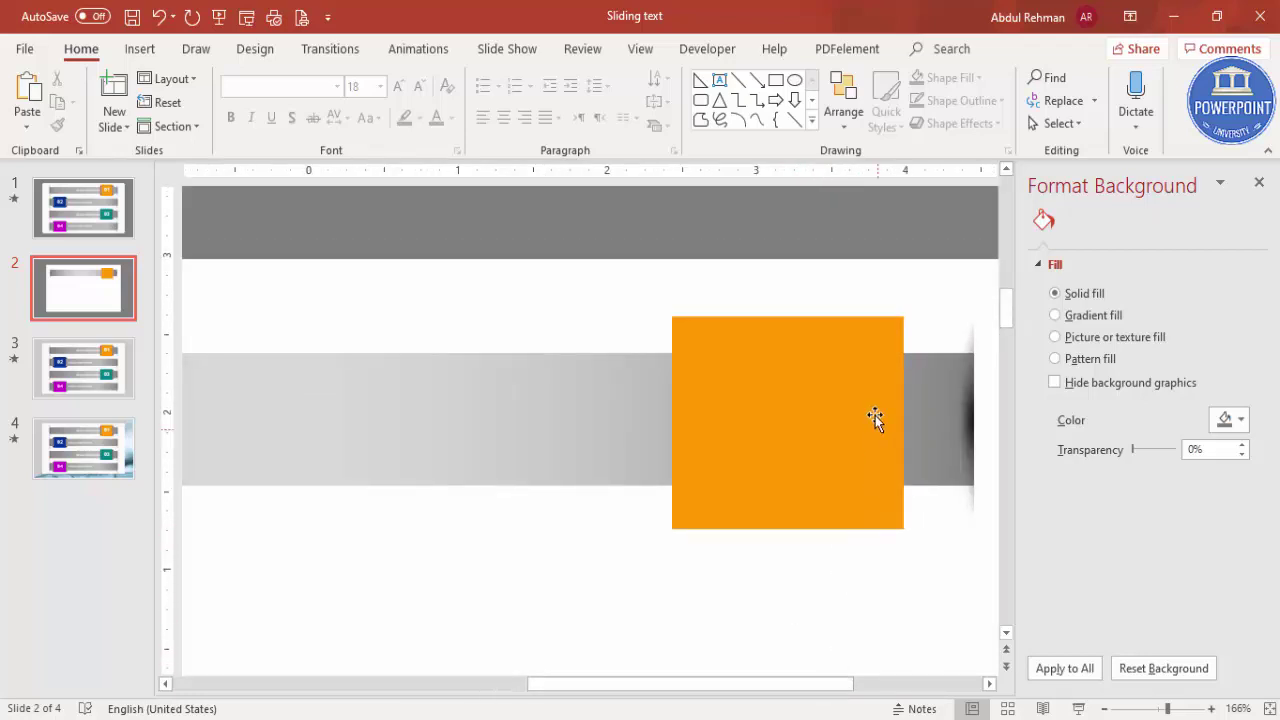
click(788, 408)
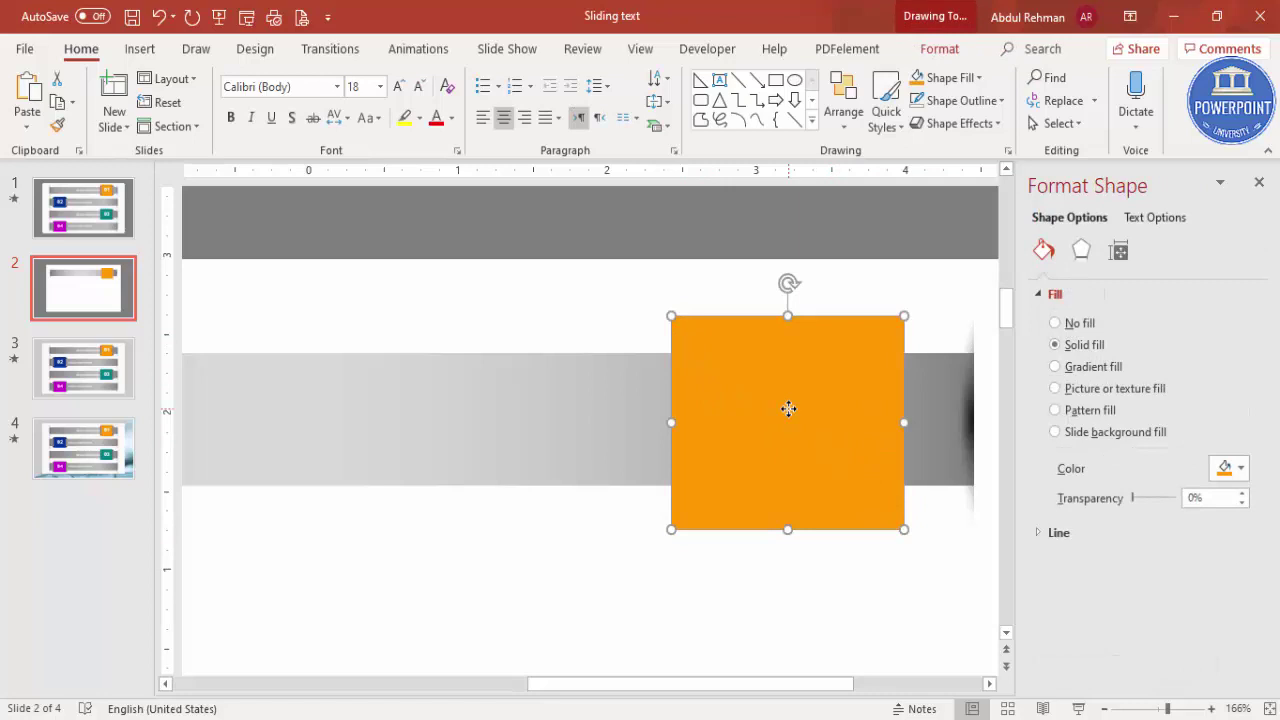
drag(788, 408, 788, 407)
click(574, 437)
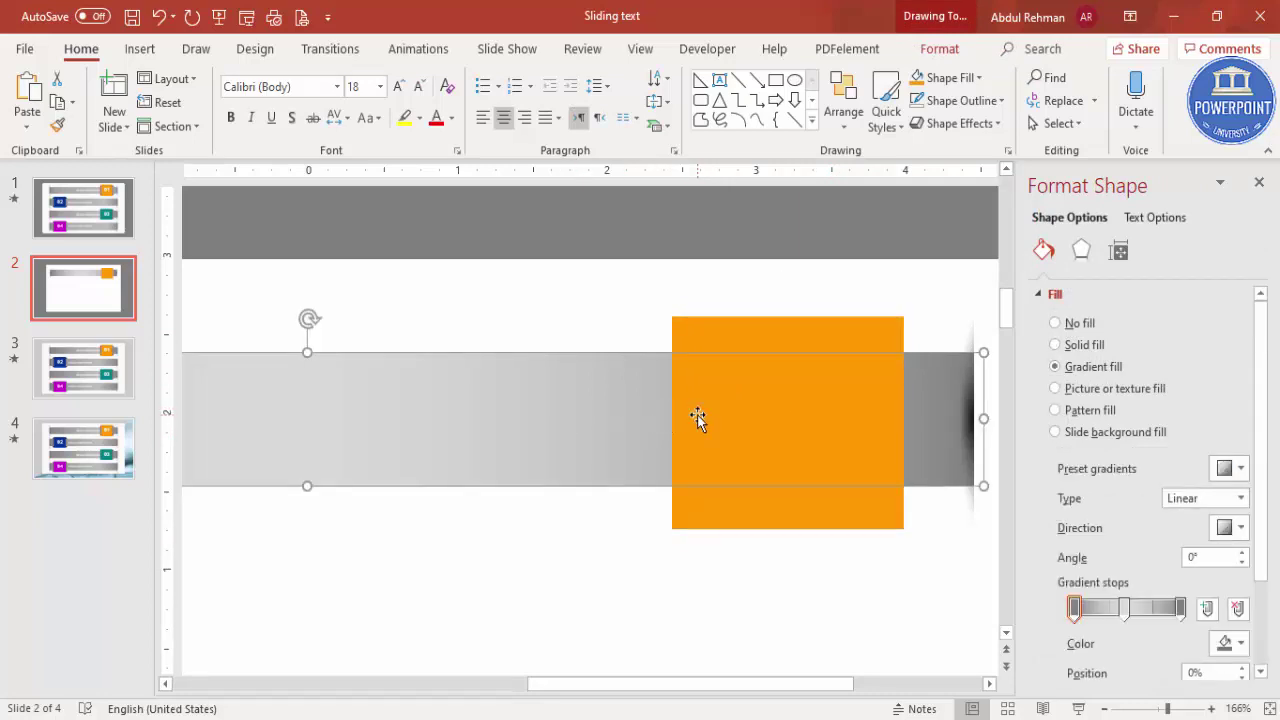
shift+click(698, 418)
click(829, 479)
key(ctrl+Up)
key(ctrl+Up)
key(ctrl+Up)
key(ctrl+Up)
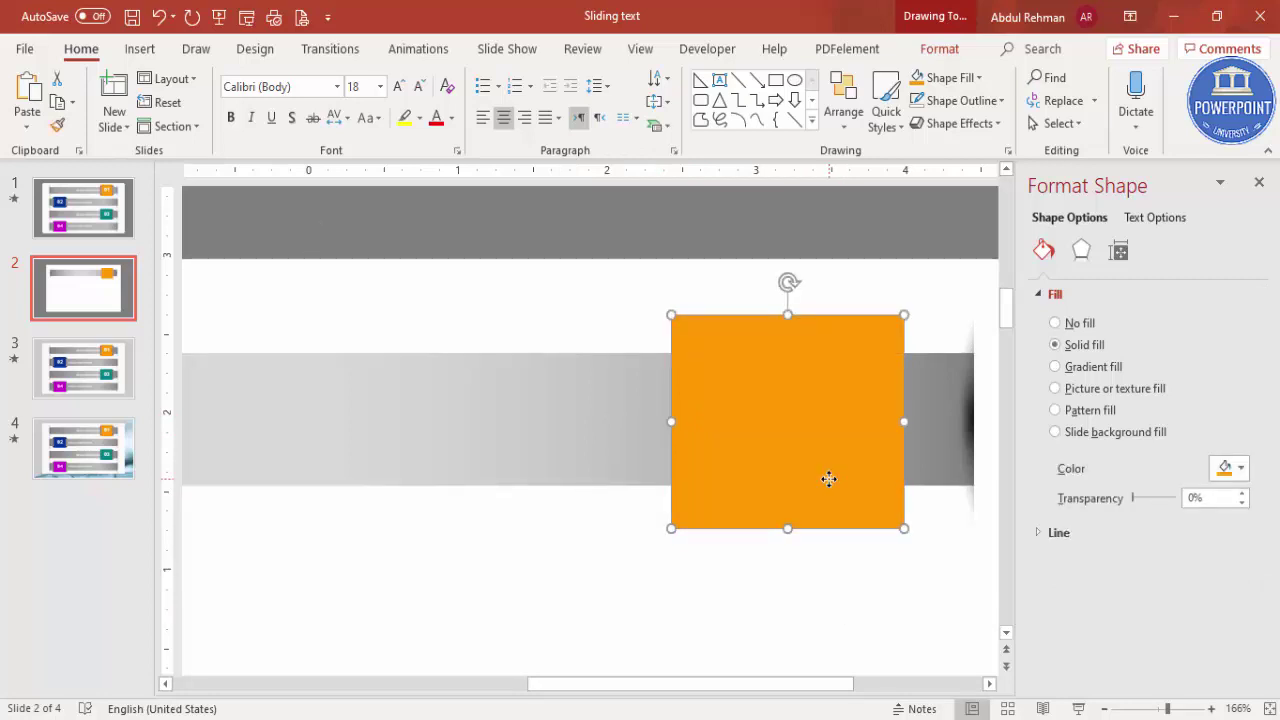
click(589, 434)
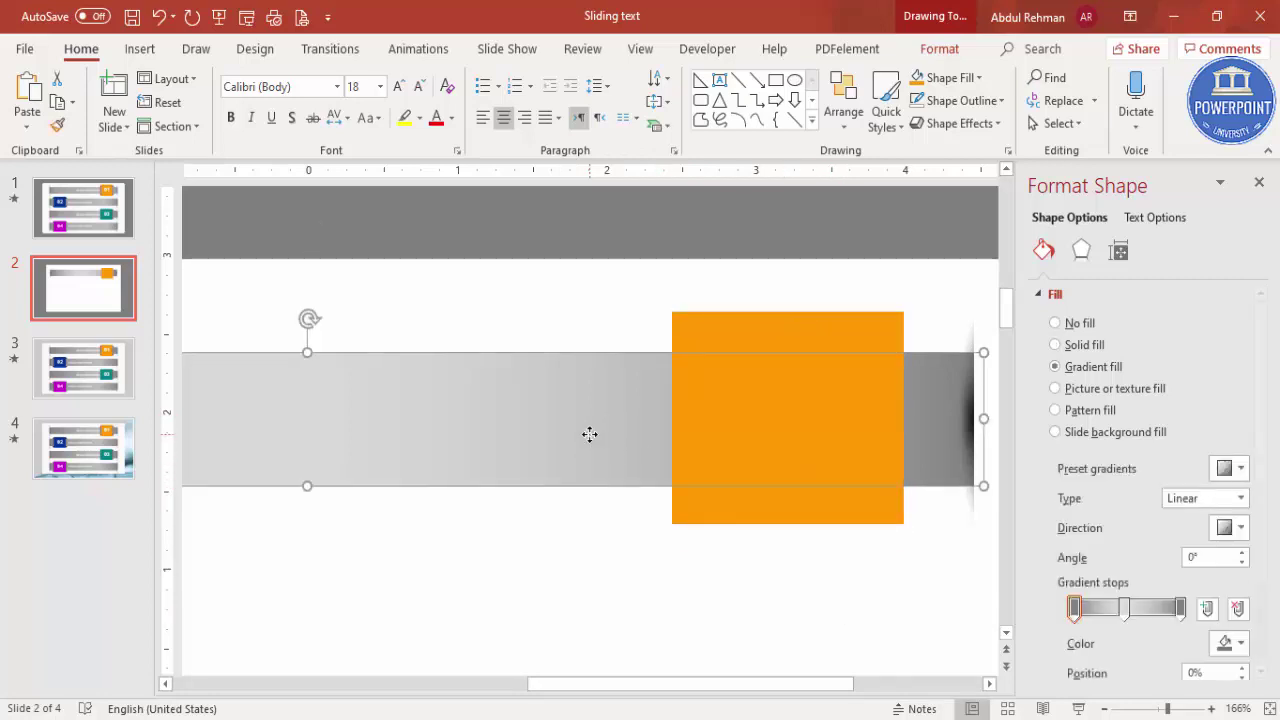
shift+click(820, 409)
click(820, 566)
- Draw a small 0.26" × 0.22" right triangle at the orange square's top-left corner
click(140, 49)
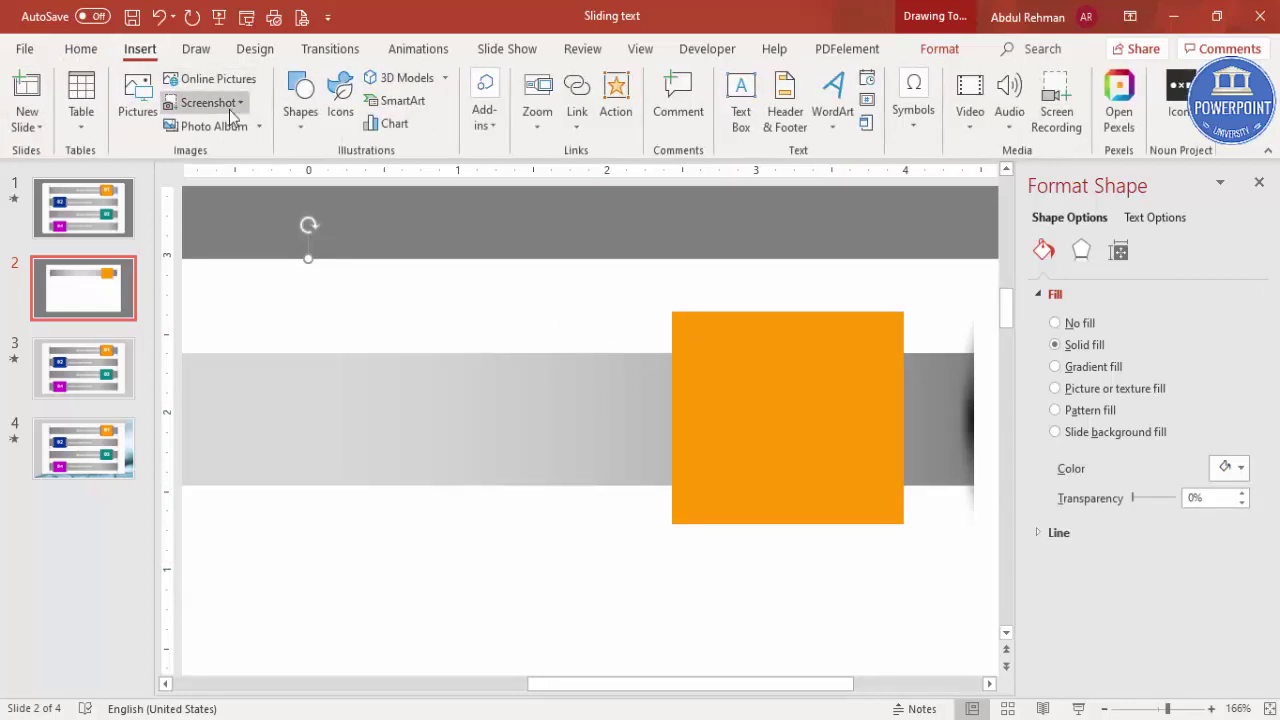
click(293, 125)
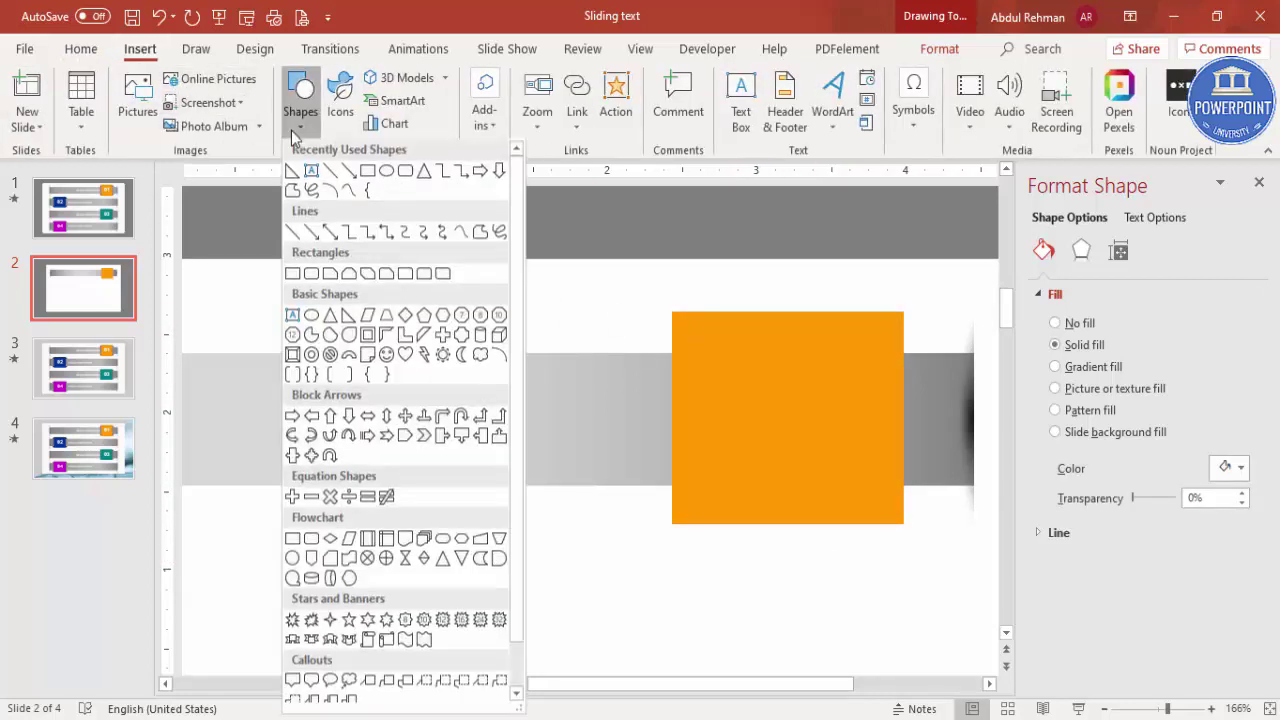
click(350, 322)
mouse_move(674, 312)
mouse_down()
mouse_move(671, 331)
mouse_move(638, 352)
mouse_up()
- Make the triangle red with no outline, rotate it 90° left, and size it for the corner
click(492, 100)
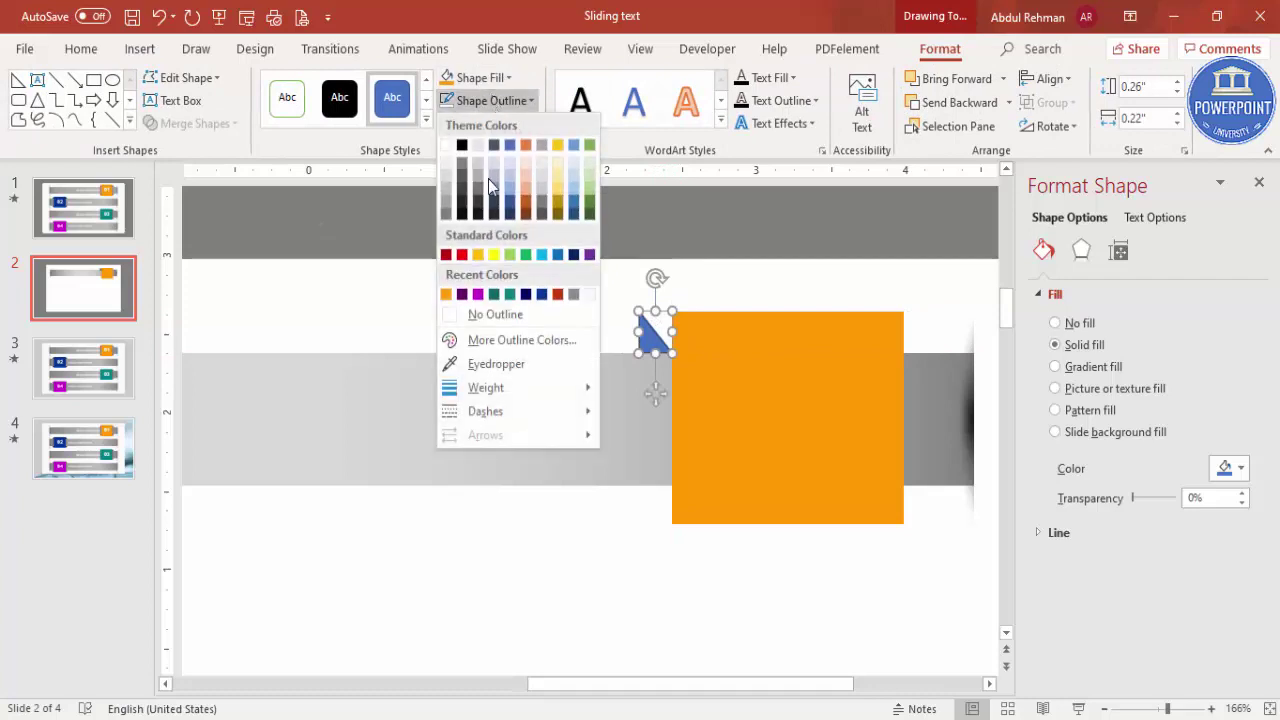
click(491, 309)
click(492, 77)
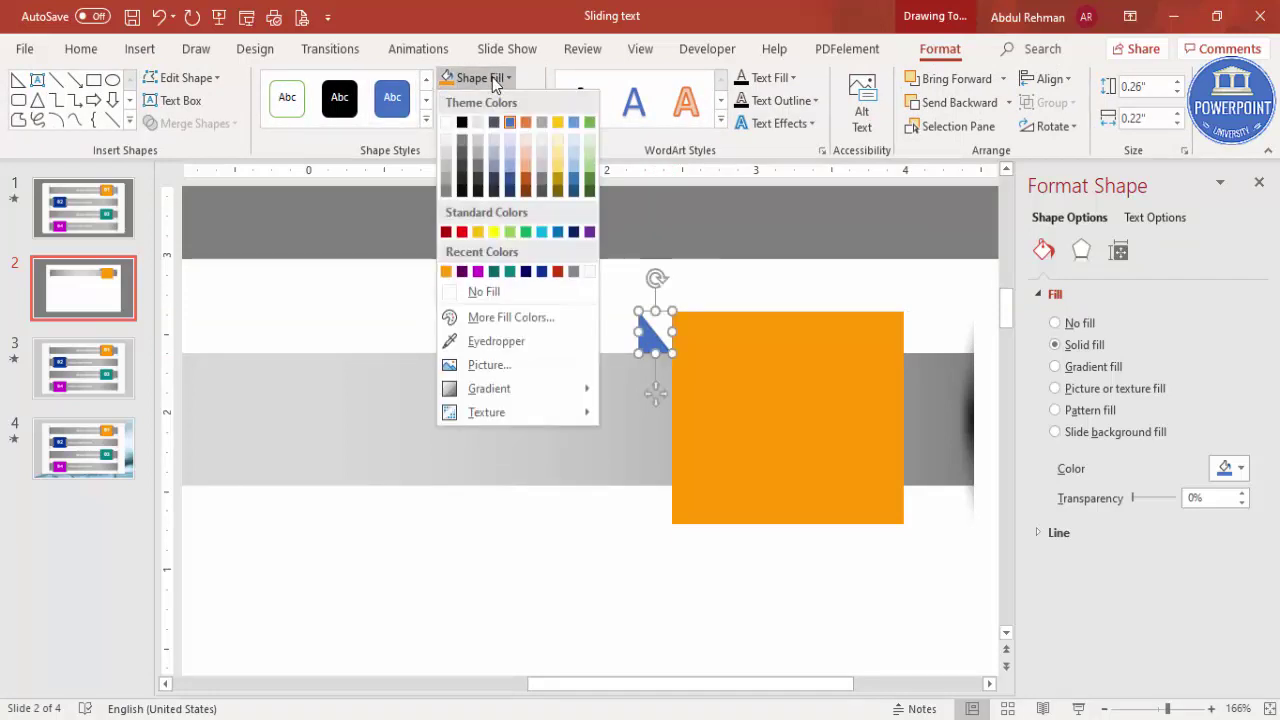
click(558, 272)
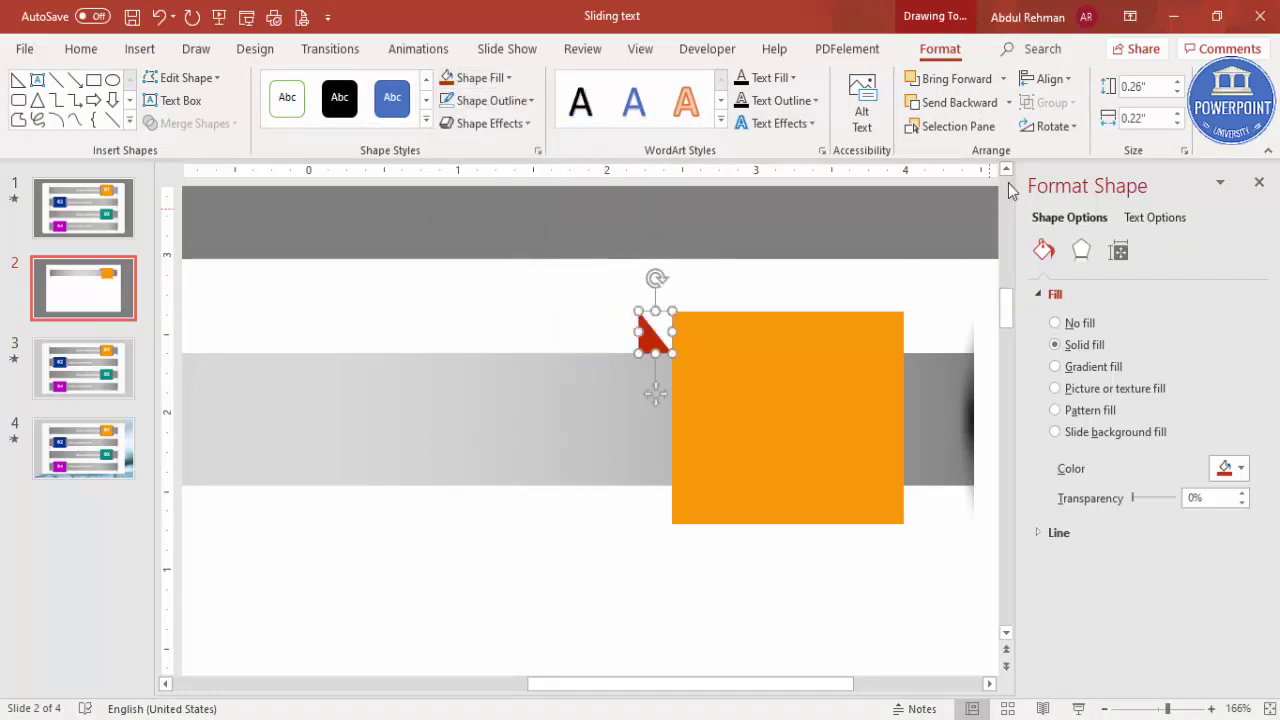
click(1052, 127)
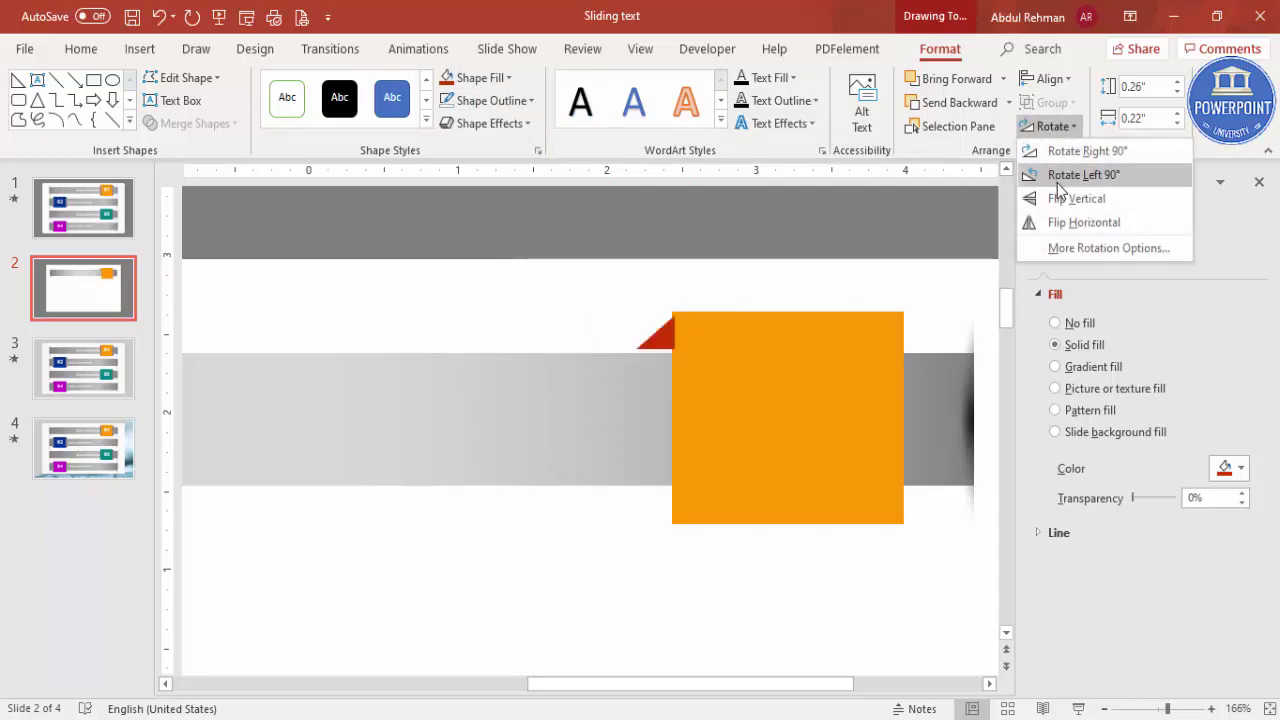
click(1057, 180)
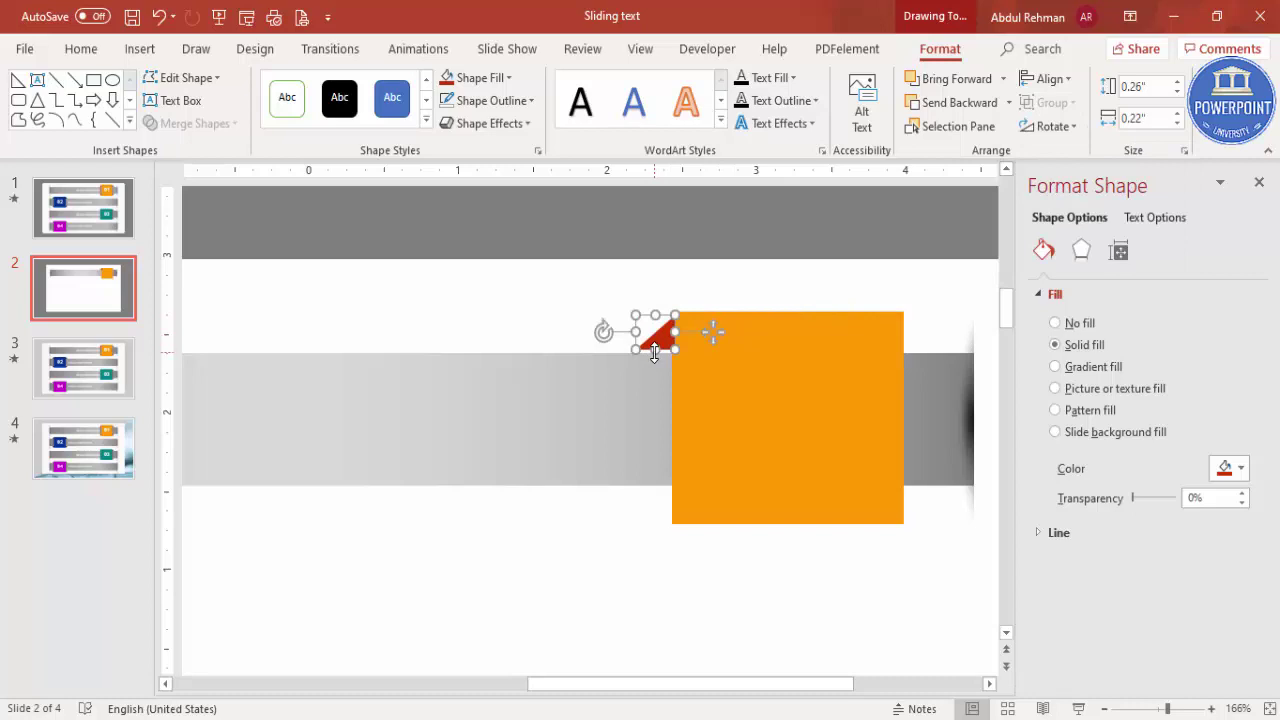
drag(651, 356, 623, 335)
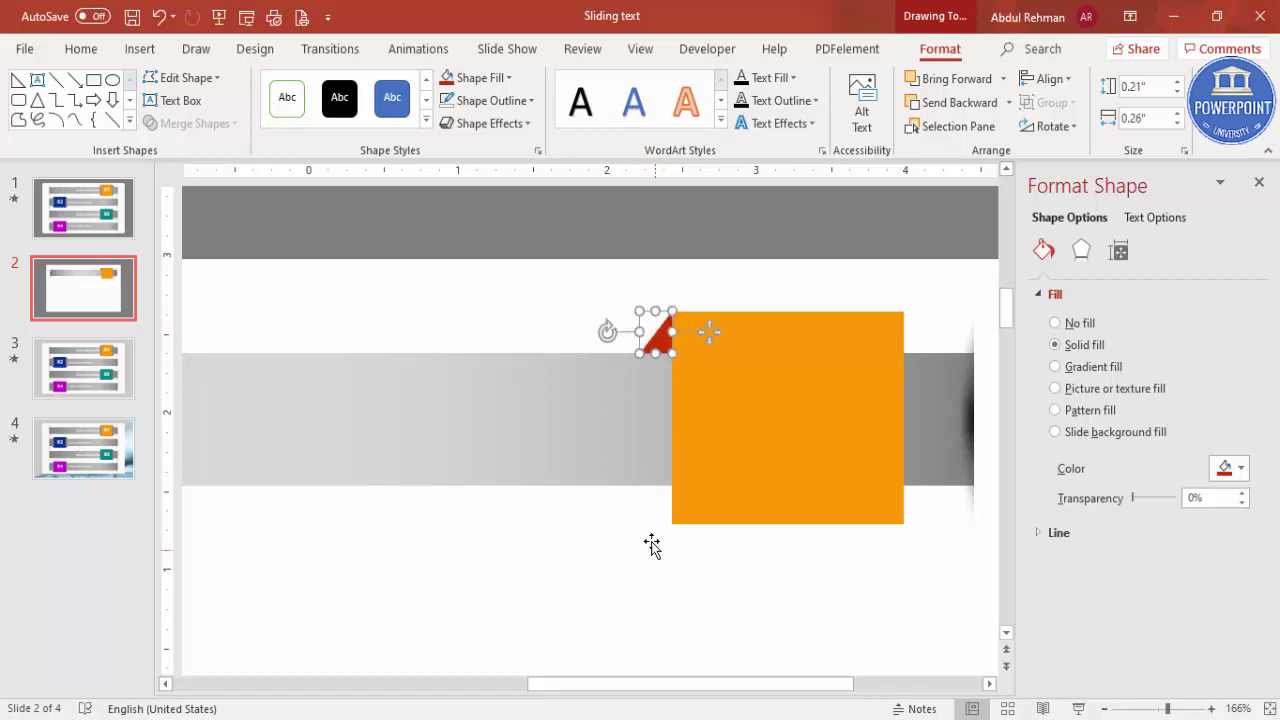
- Duplicate the red triangle, flip it horizontally, and snap it against the square's top-right corner
drag(689, 374, 929, 345)
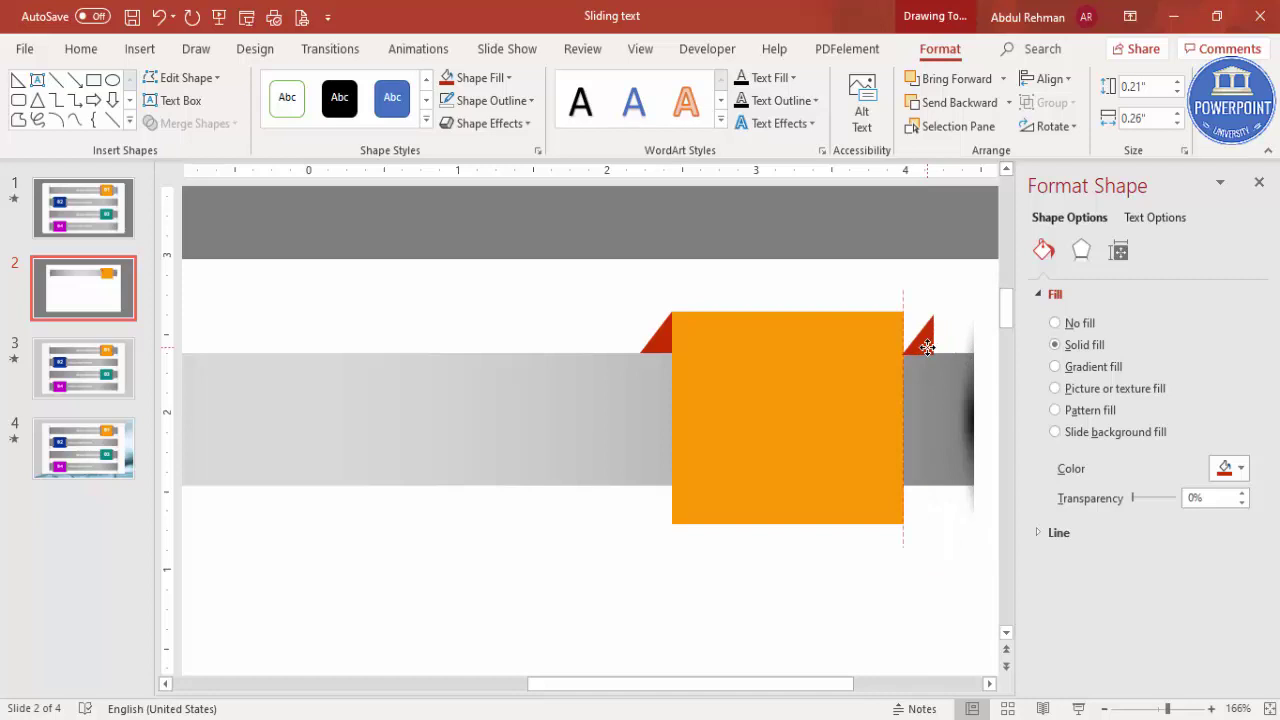
click(1072, 127)
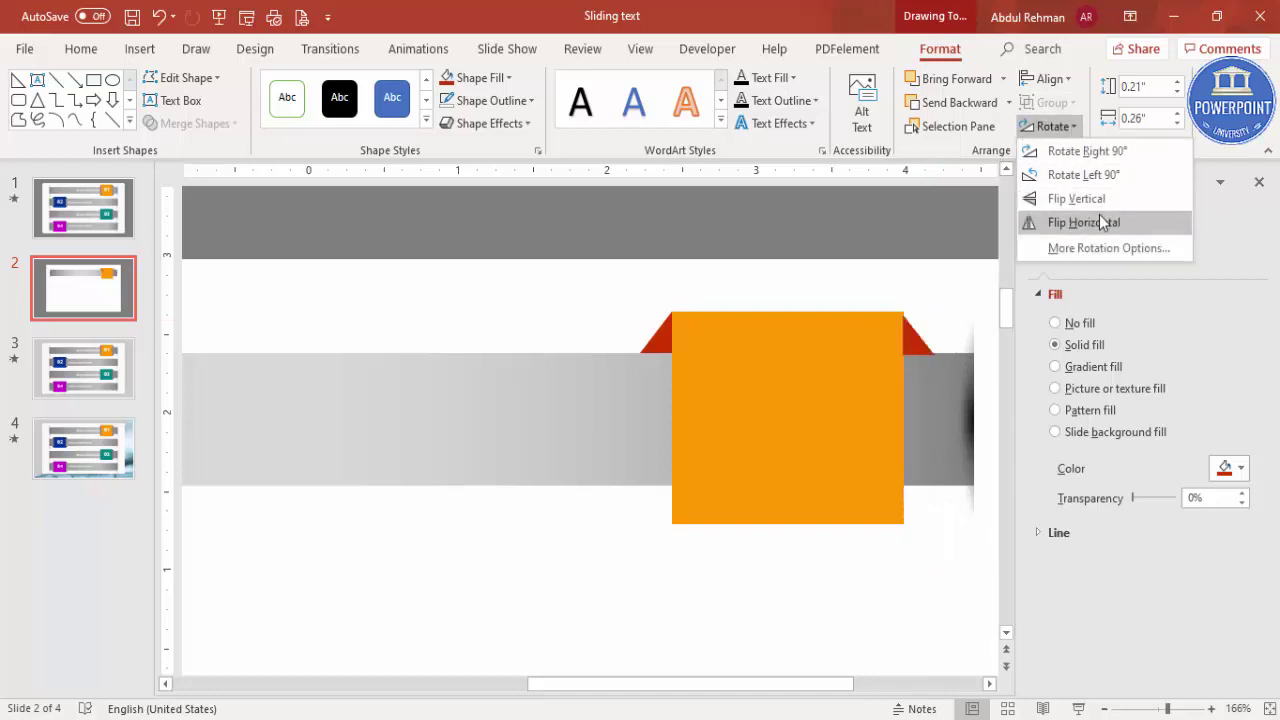
click(1102, 222)
drag(925, 334, 922, 336)
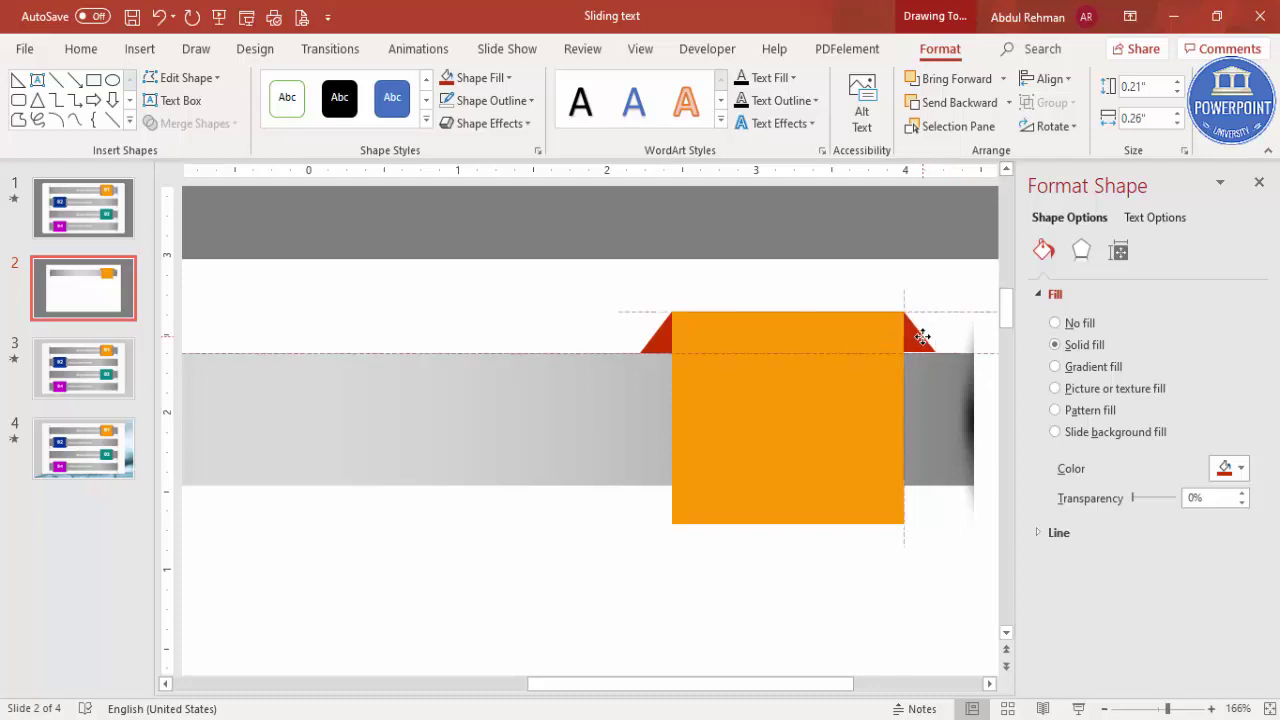
drag(921, 338, 580, 588)
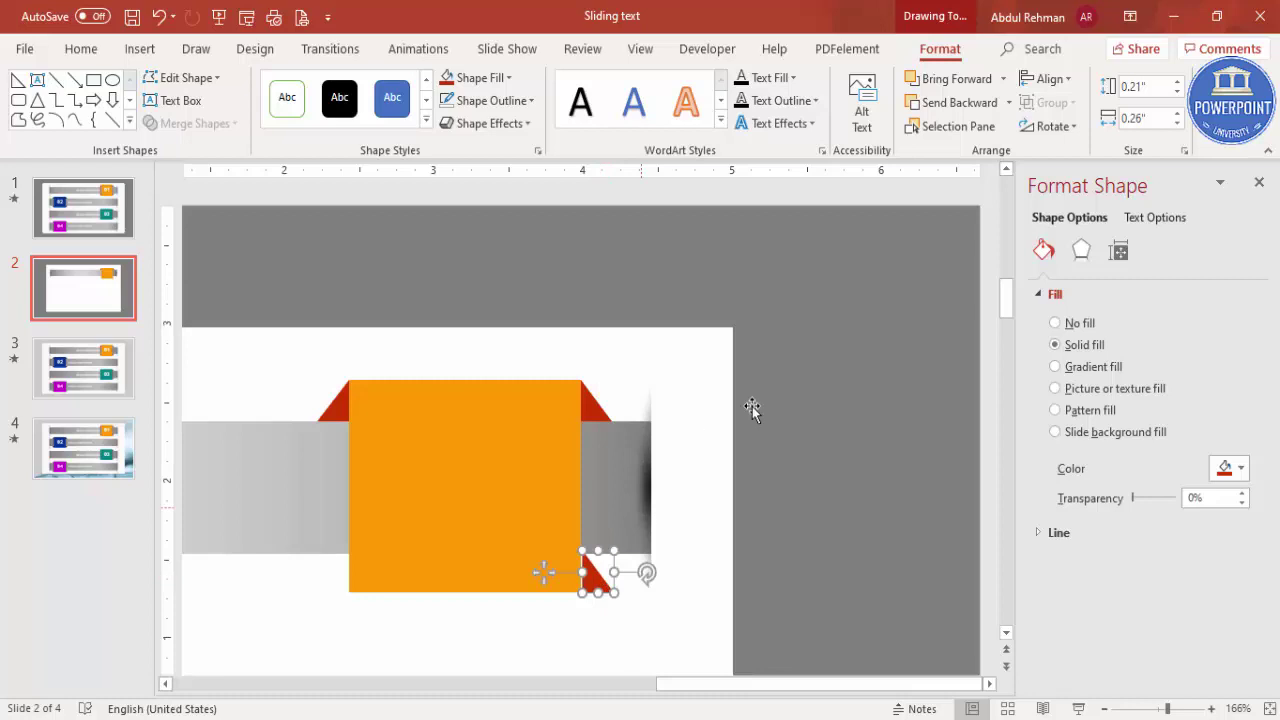
- Flip a triangle copy vertically and move it to the square's bottom-right corner
click(1050, 126)
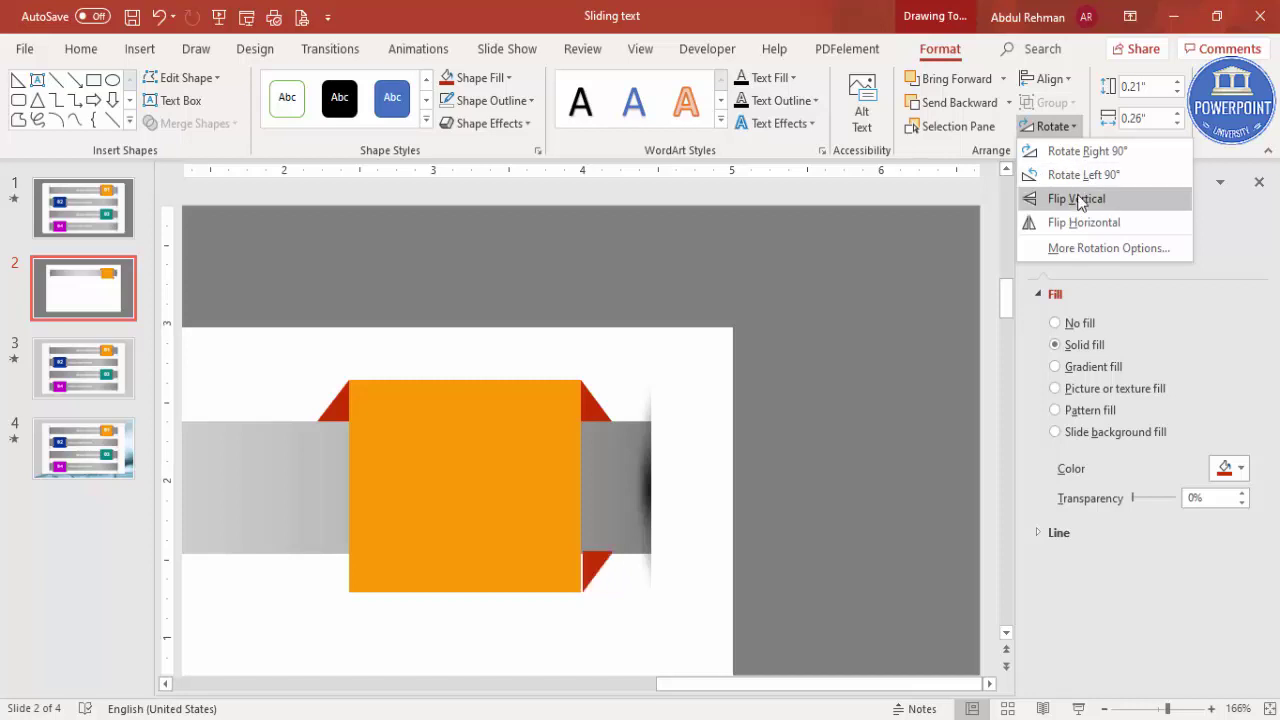
click(1079, 199)
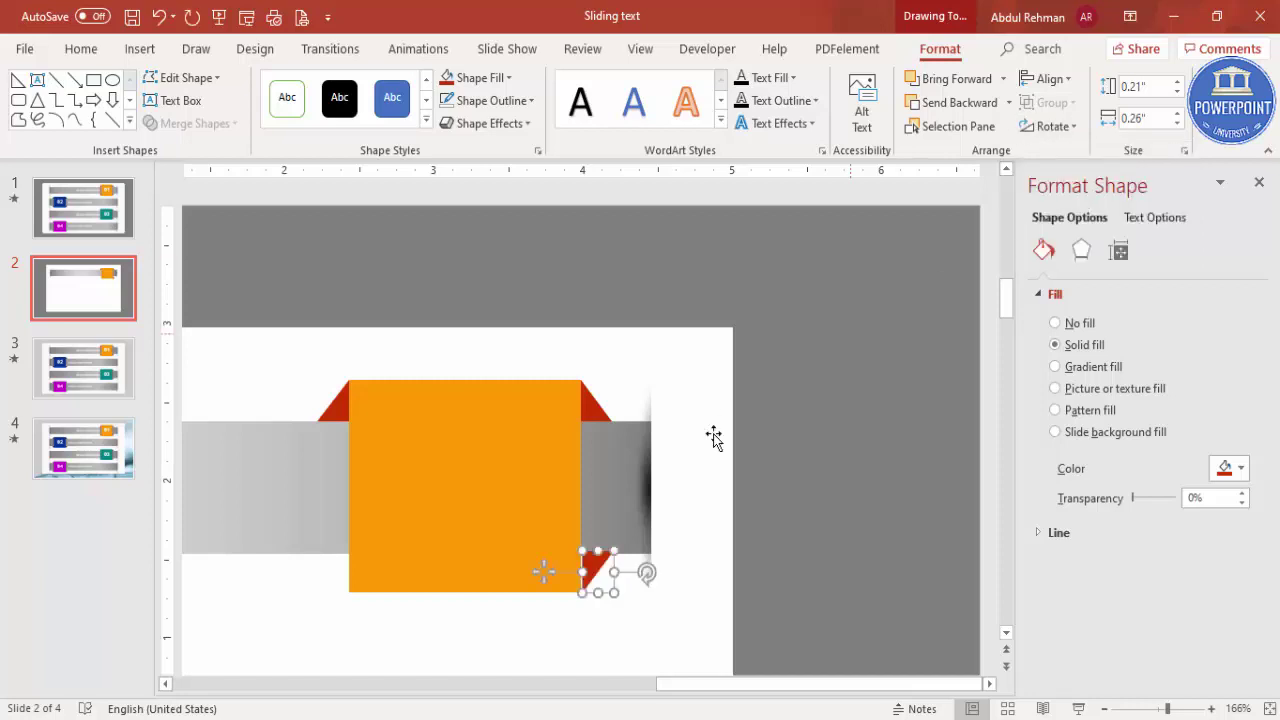
drag(720, 695, 694, 695)
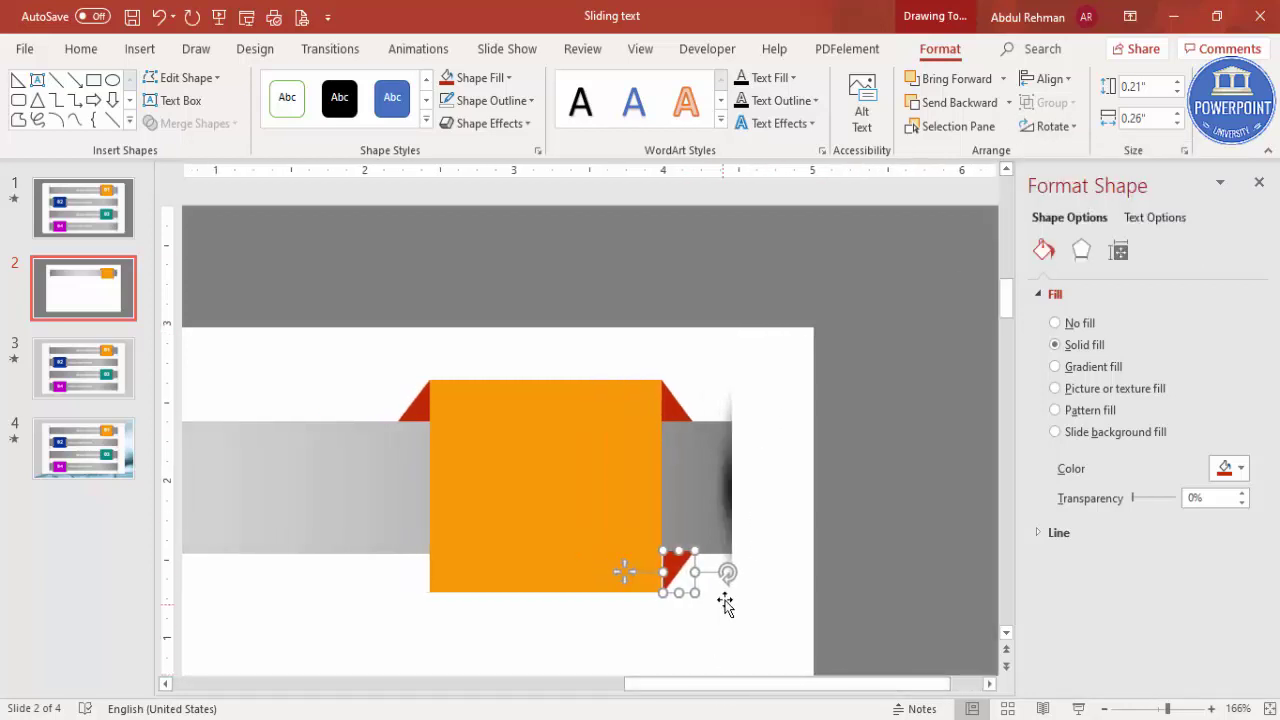
drag(671, 569, 670, 569)
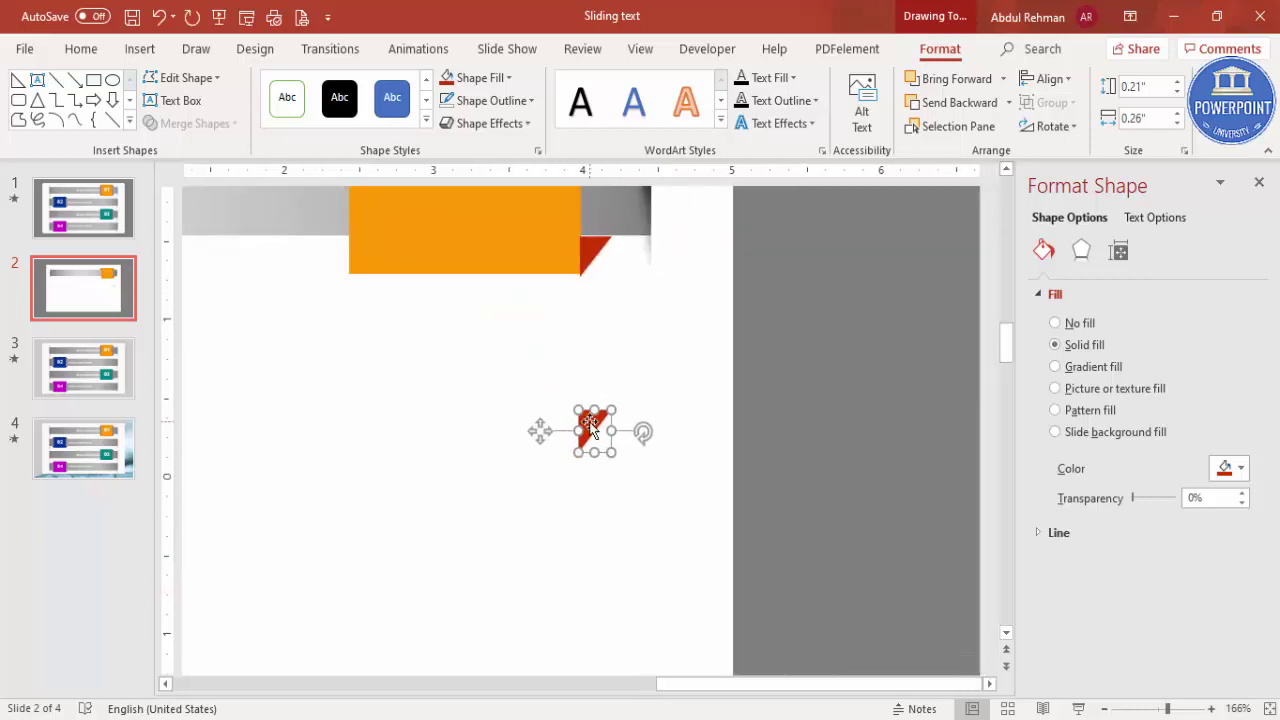
- Move another triangle copy to the bottom-left corner and flip it horizontally to fit
drag(603, 450, 363, 382)
click(490, 264)
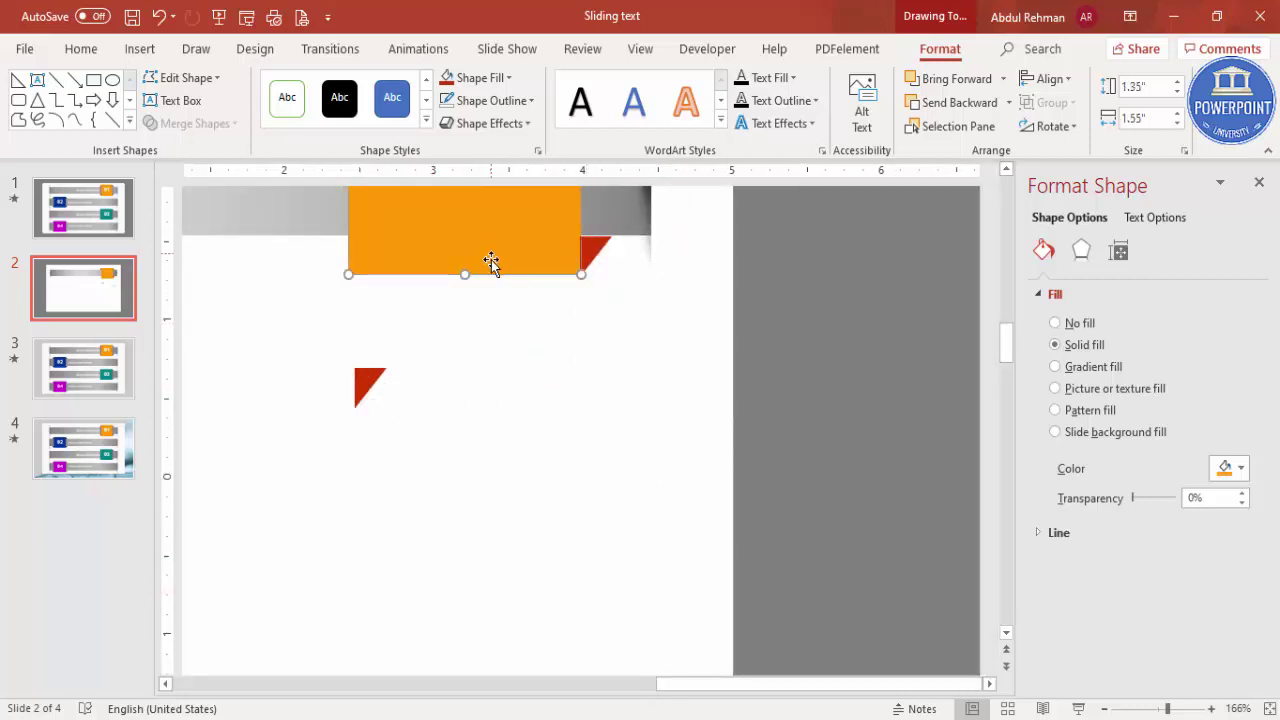
drag(463, 268, 459, 270)
drag(366, 380, 331, 237)
click(1051, 126)
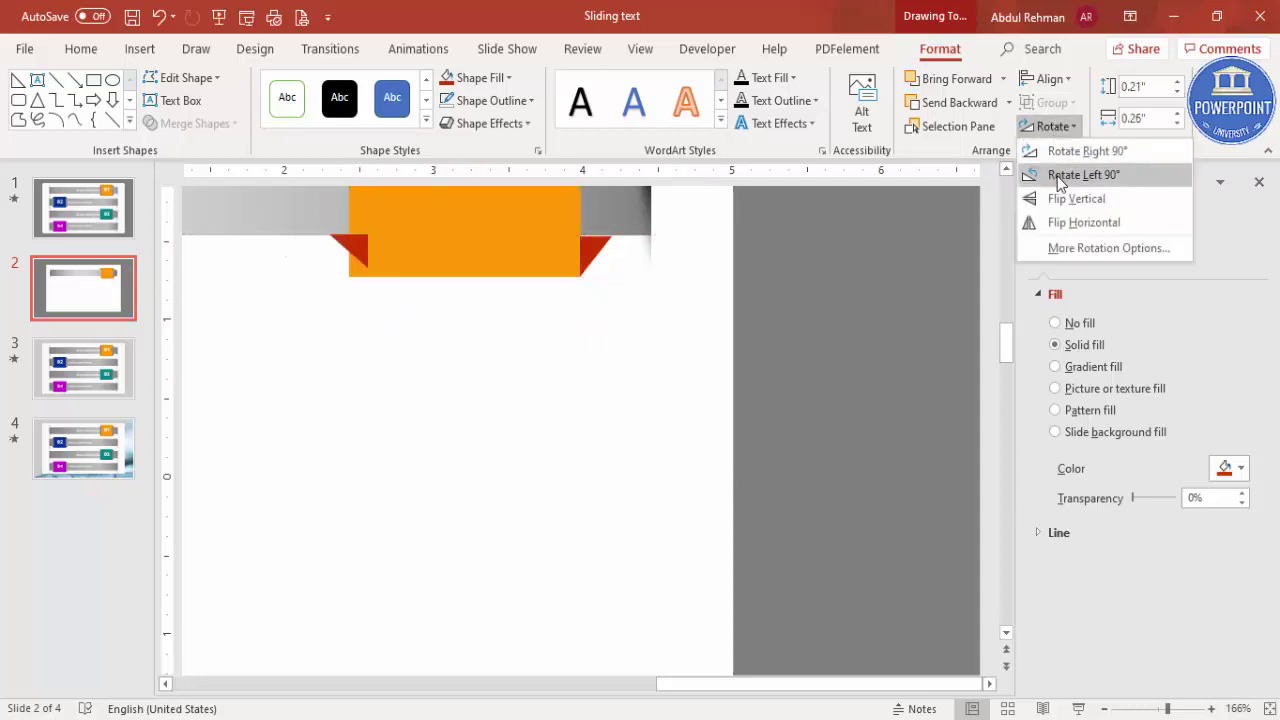
click(1070, 222)
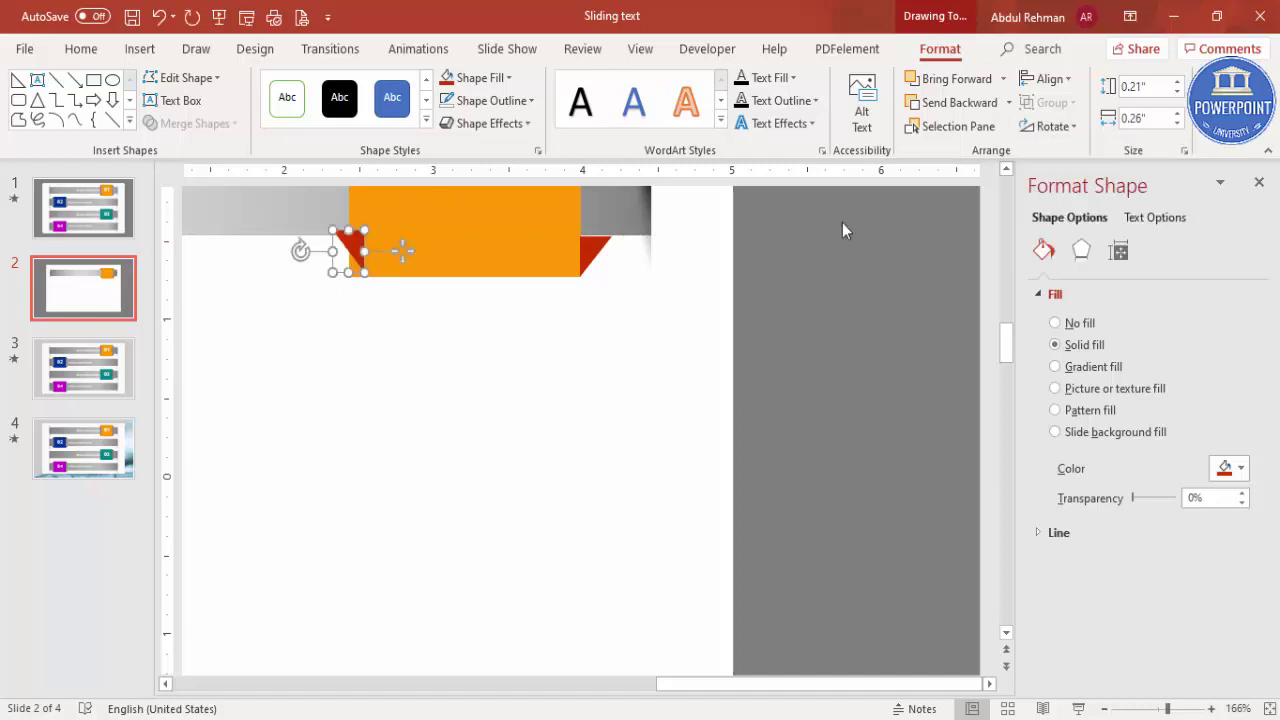
drag(331, 245, 338, 251)
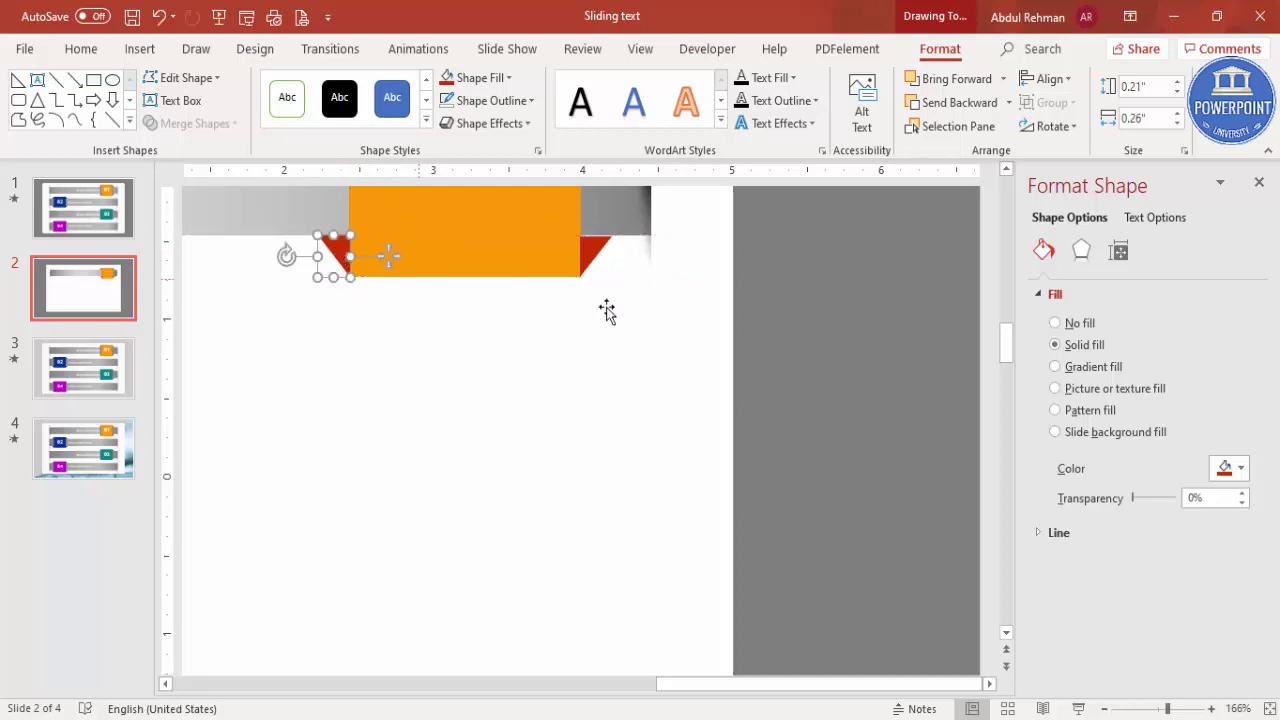
- Stretch the bottom-right triangle to 0.27" tall and fit the slide in the window
click(594, 250)
drag(596, 237, 596, 234)
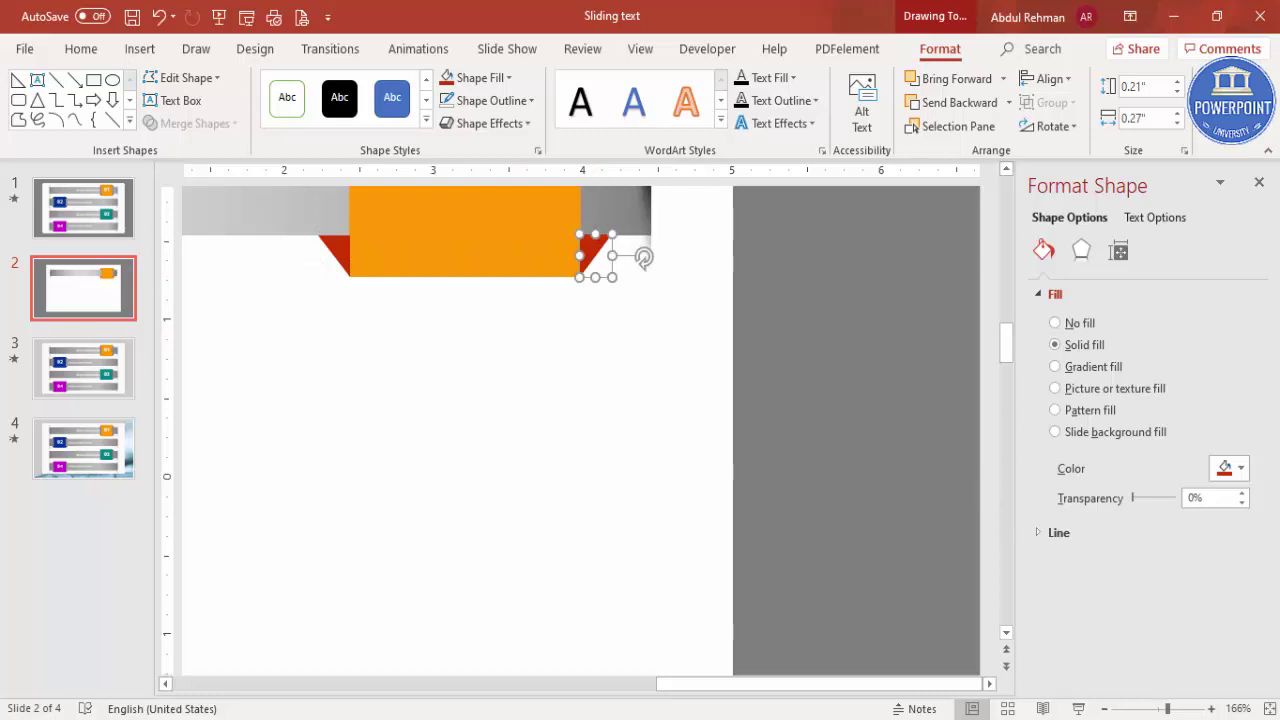
click(1269, 709)
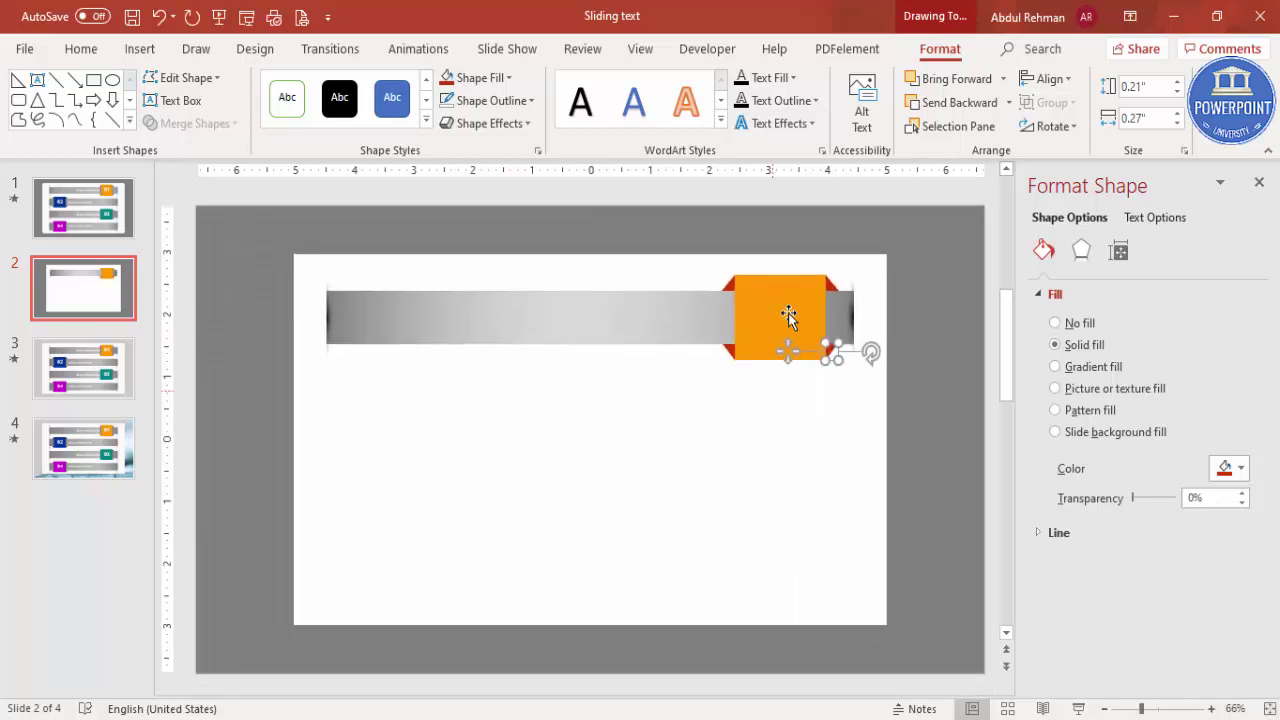
- Zoom in and drag the radial-gradient shadow shape onto the orange tag's edge
click(808, 196)
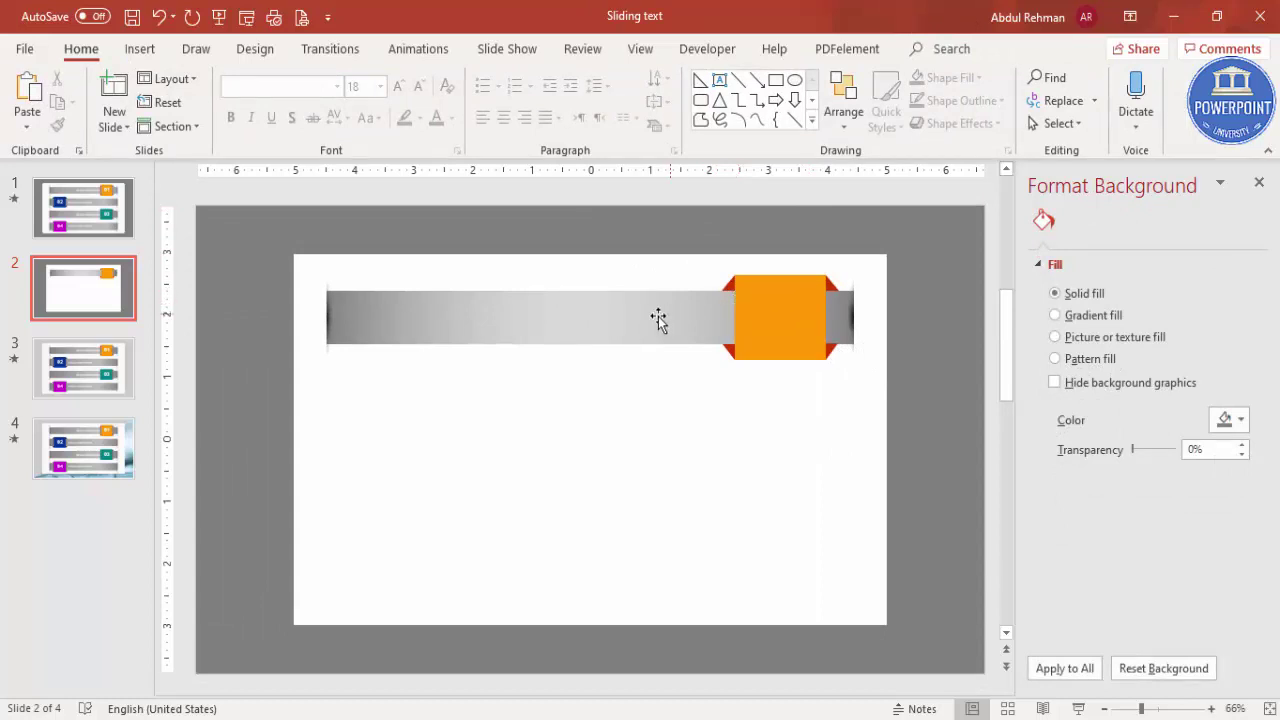
click(1180, 709)
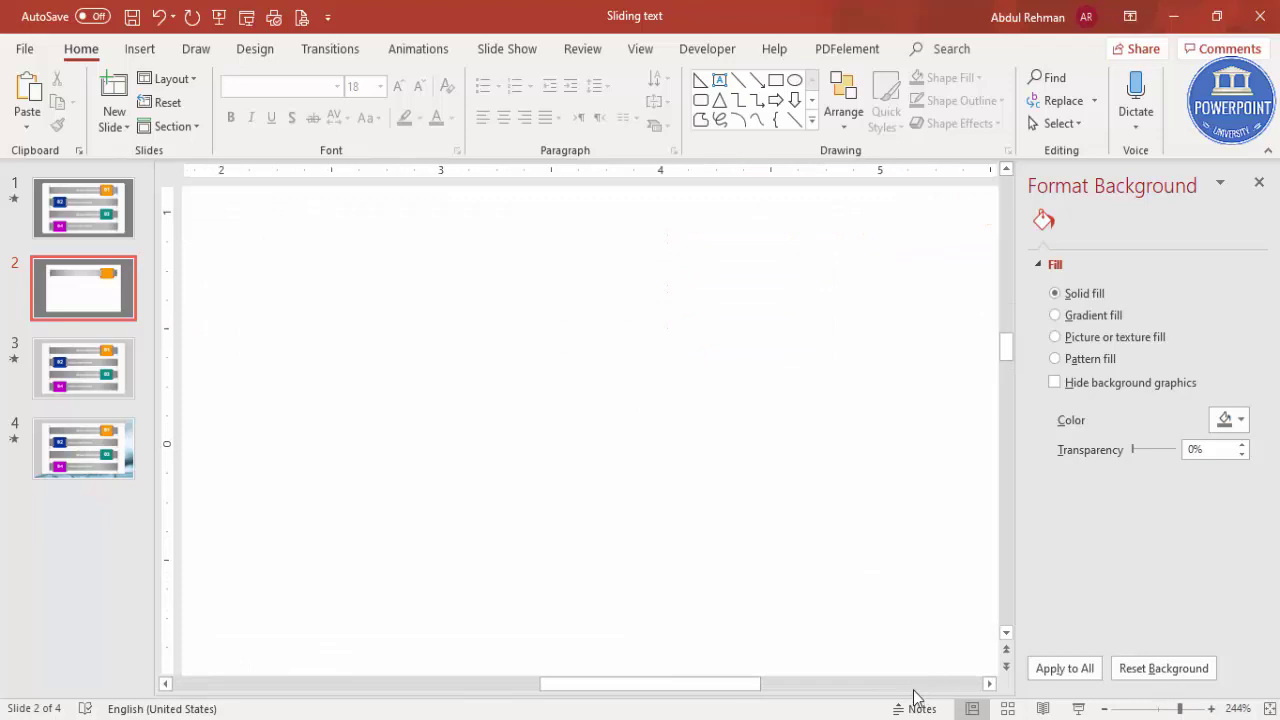
scroll(863, 614, right, 5)
scroll(863, 614, up, 3)
click(762, 328)
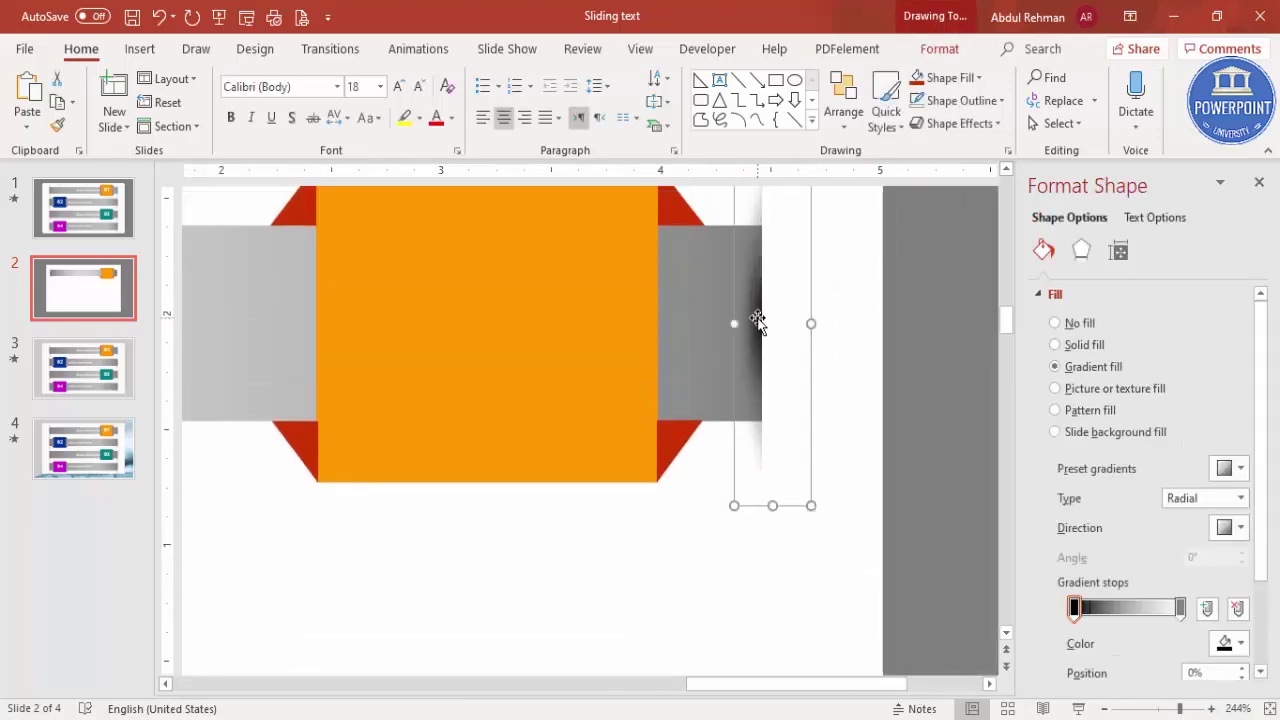
scroll(758, 320, right, 3)
scroll(758, 320, up, 1)
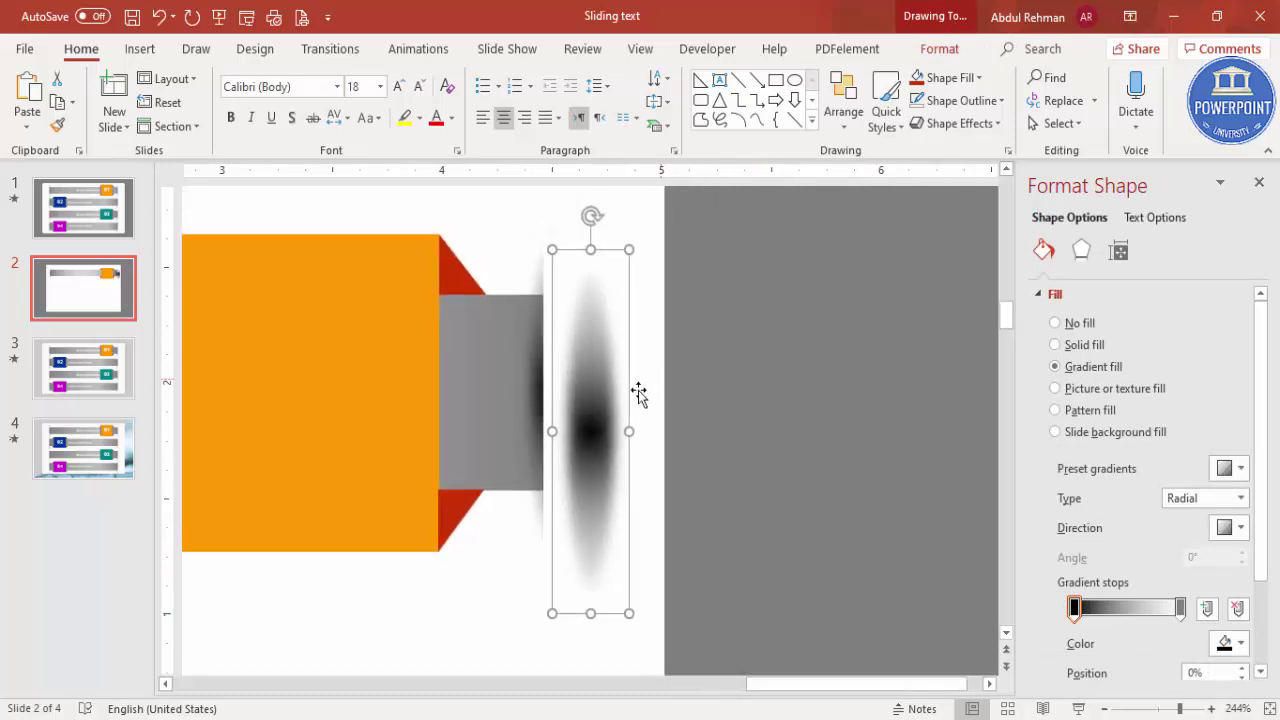
mouse_move(606, 420)
mouse_down()
mouse_move(451, 397)
mouse_move(453, 384)
mouse_up()
- Send the shadow backward behind the orange tab and nudge it slightly left
click(940, 48)
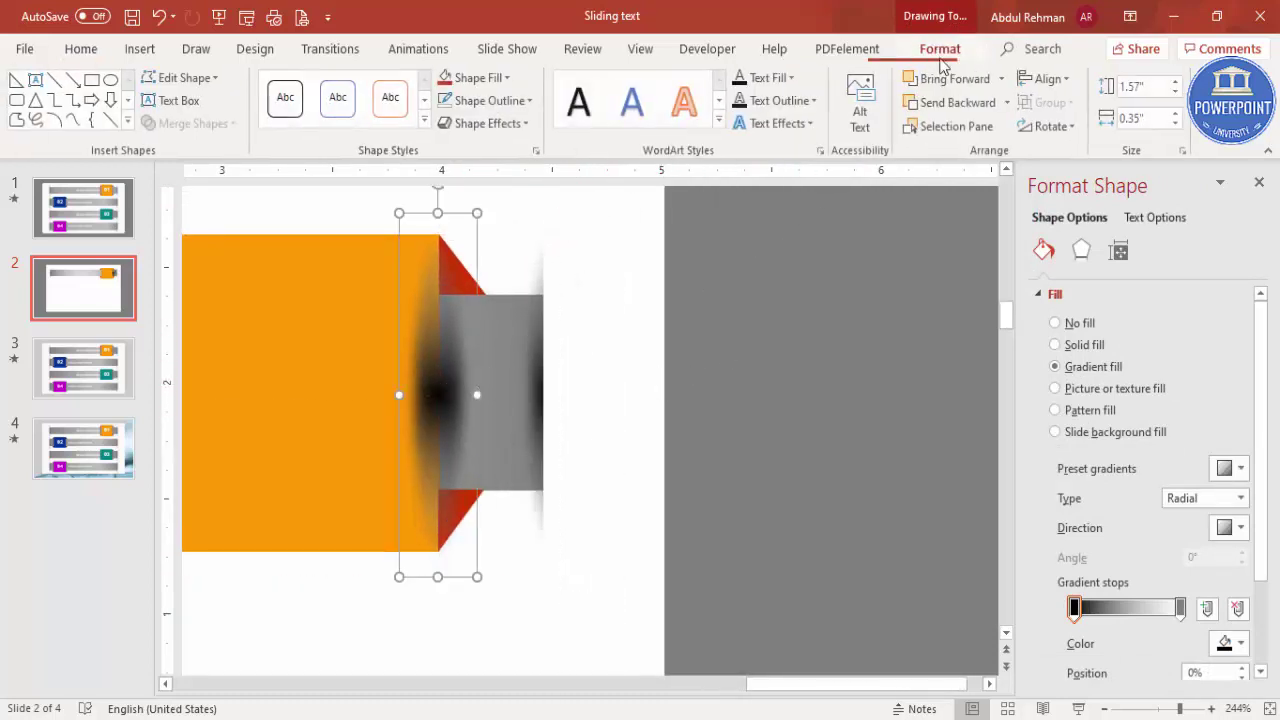
click(970, 126)
click(972, 126)
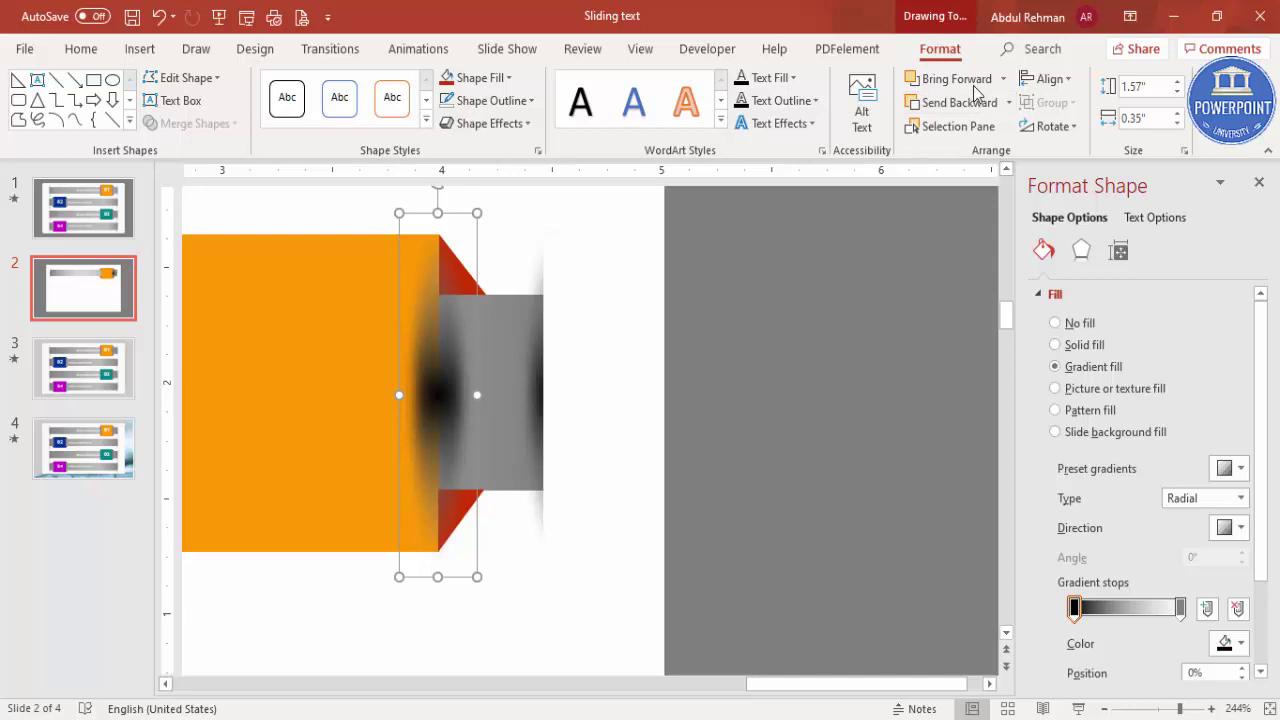
click(976, 108)
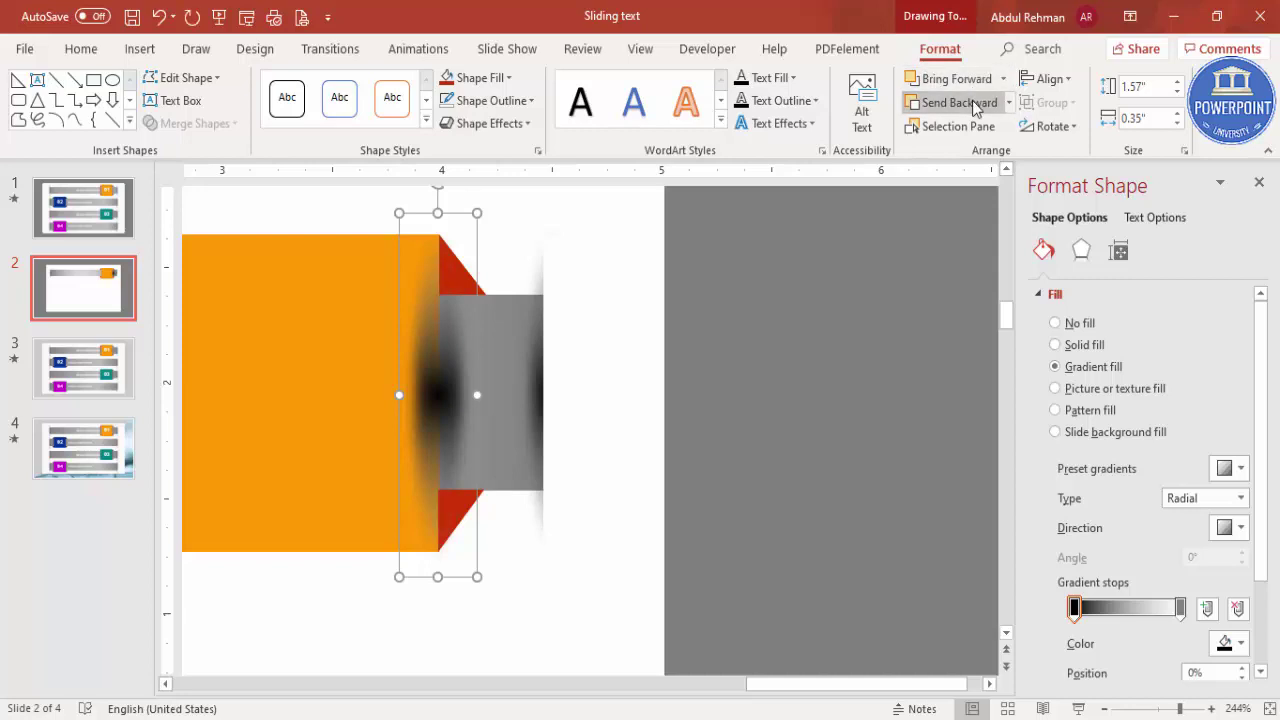
click(976, 105)
key(ctrl+Left)
key(ctrl+Left)
key(ctrl+Left)
key(ctrl+Left)
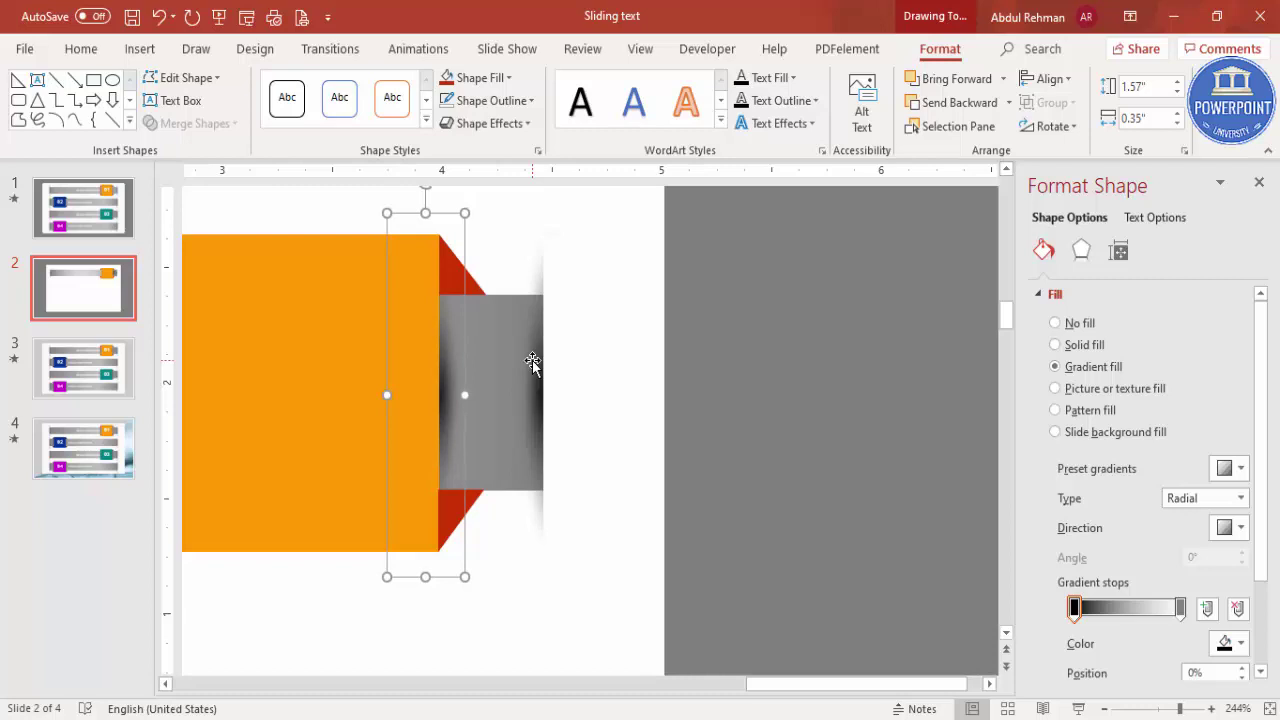
- Reposition the shadow at the square's left edge, send it behind, and fit the slide in view
drag(429, 453, 300, 455)
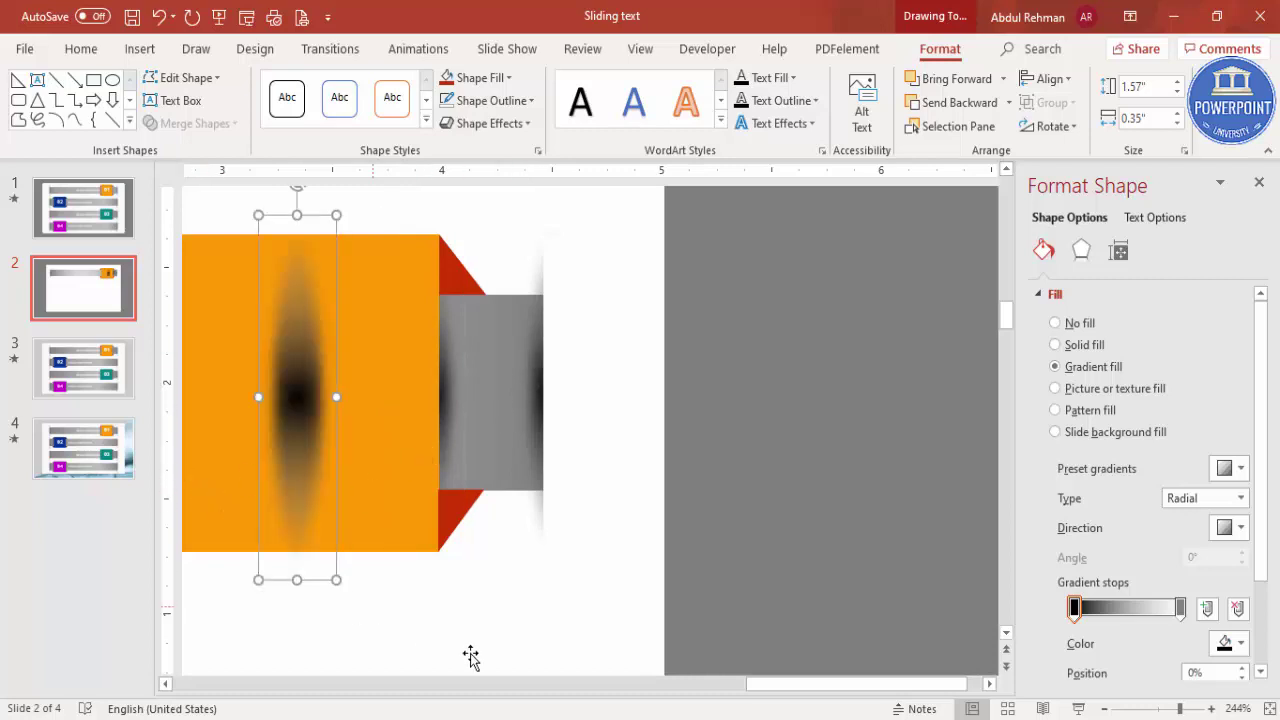
drag(790, 686, 748, 688)
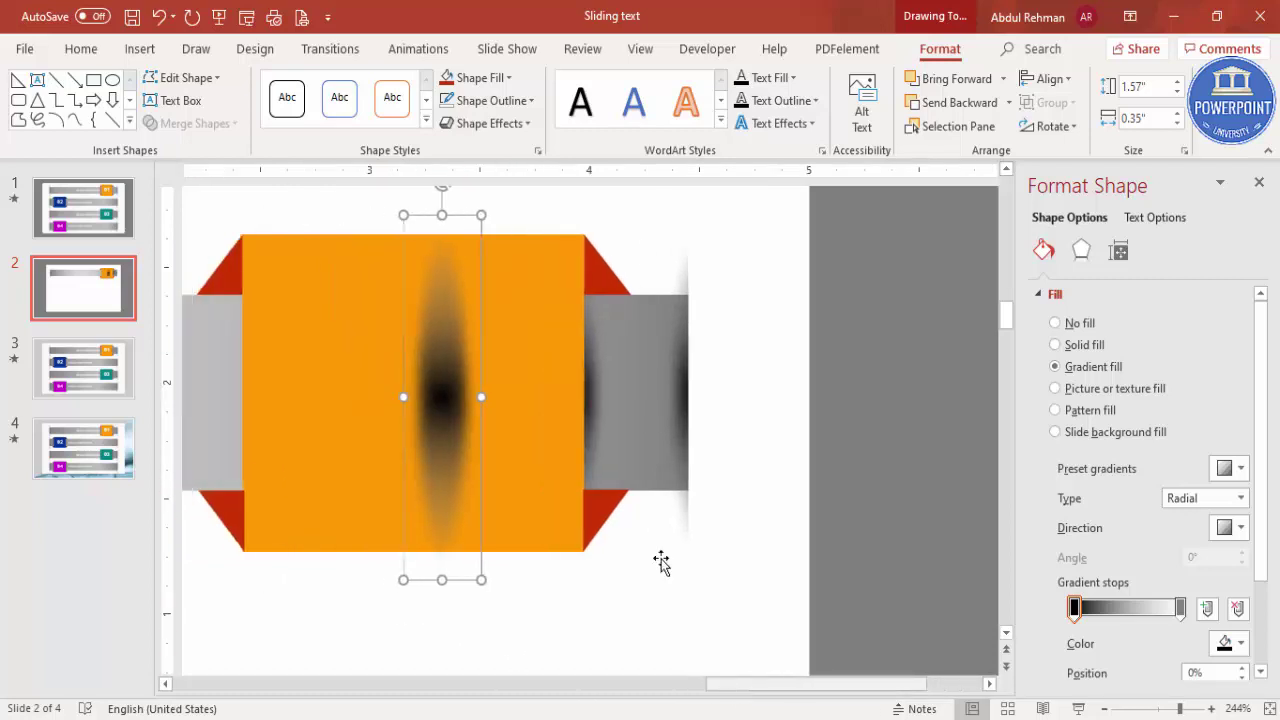
drag(443, 397, 254, 392)
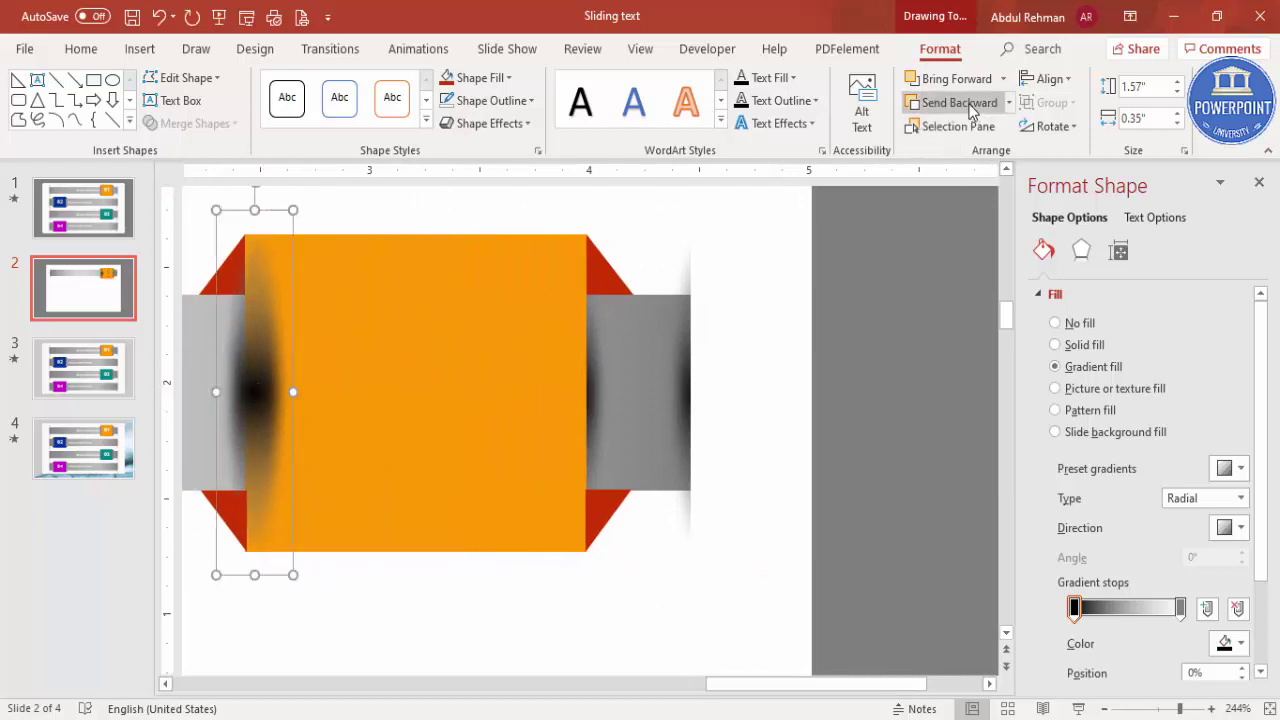
click(958, 103)
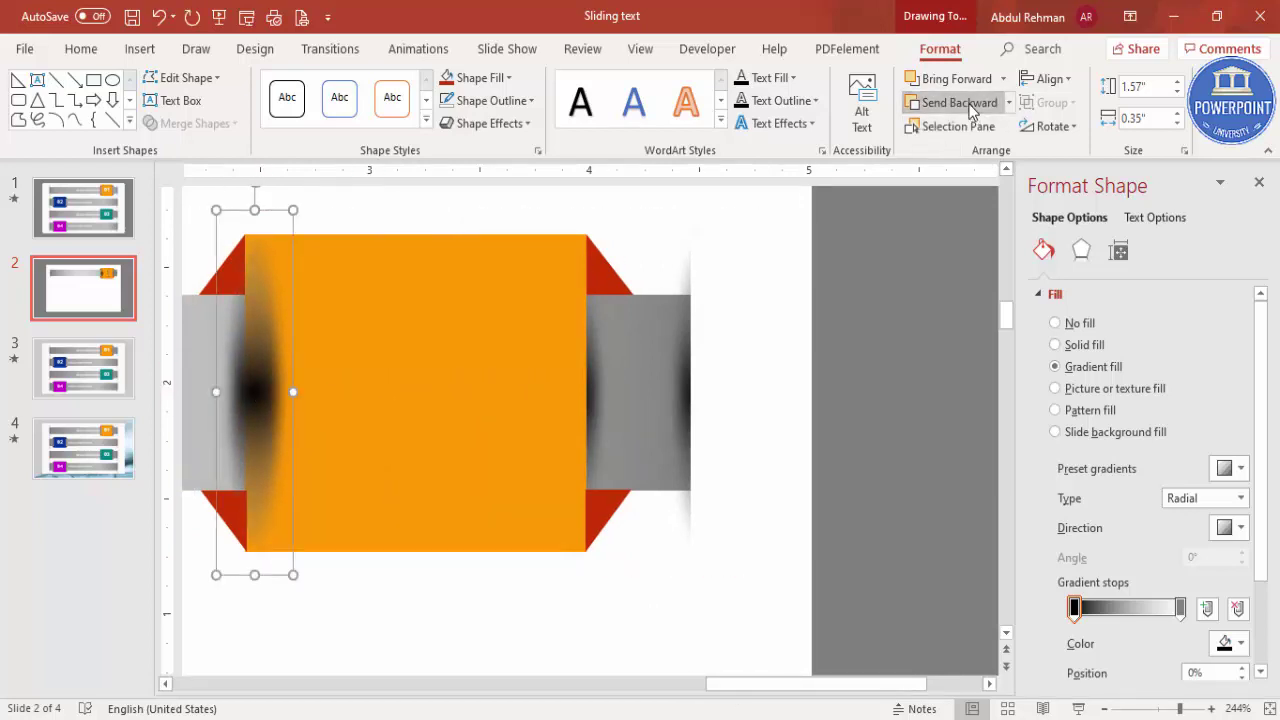
click(762, 468)
click(1270, 708)
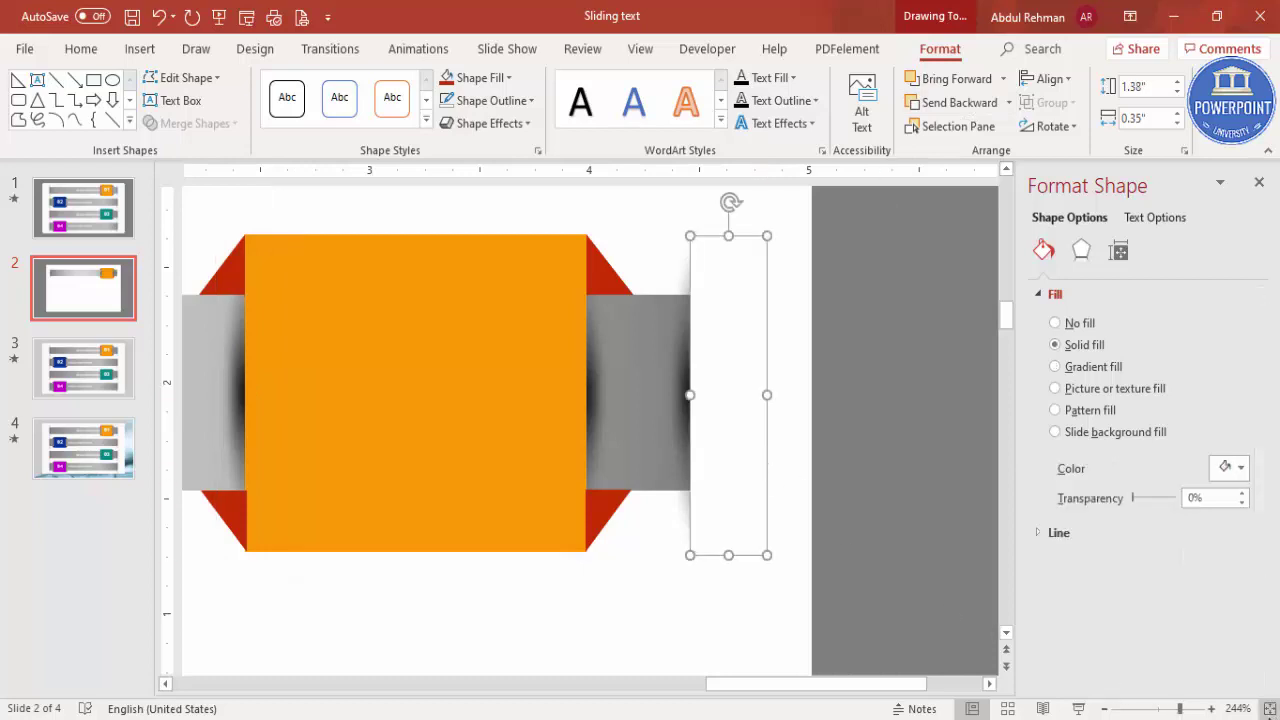
click(900, 469)
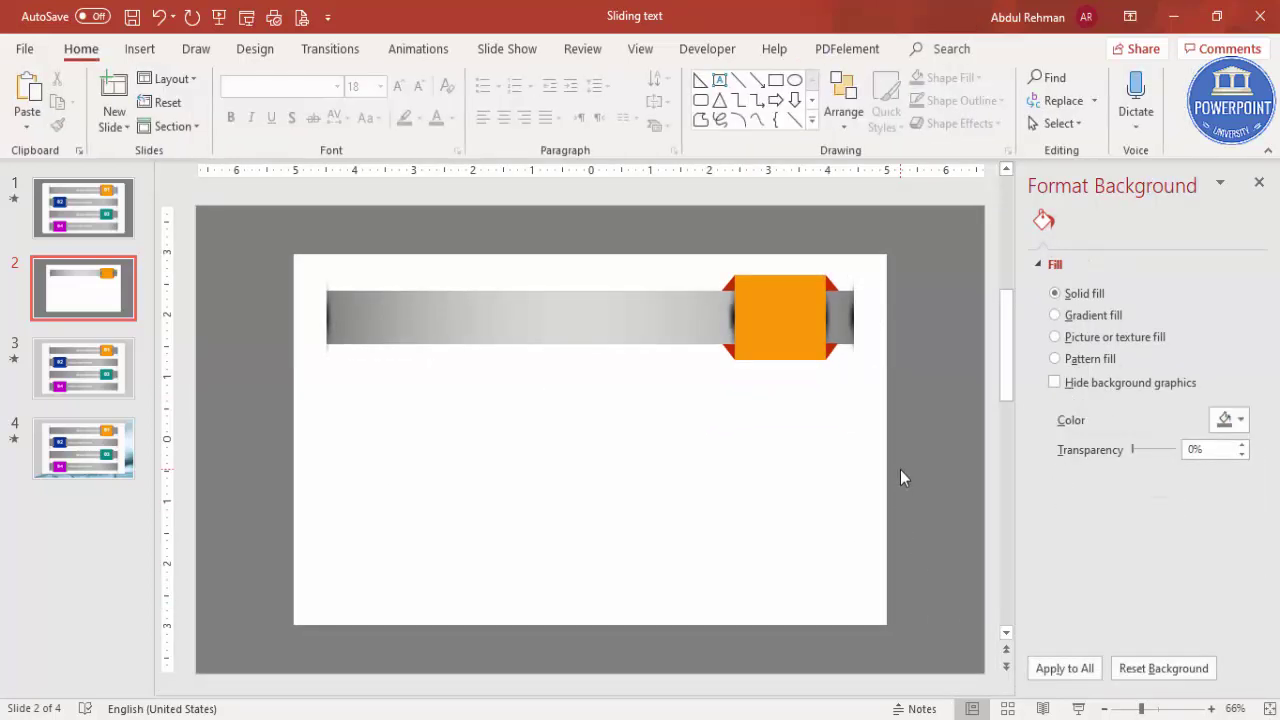
- Marquee-select the orange square, red fold triangles and shadows, and group them with Ctrl+G
drag(701, 225, 846, 442)
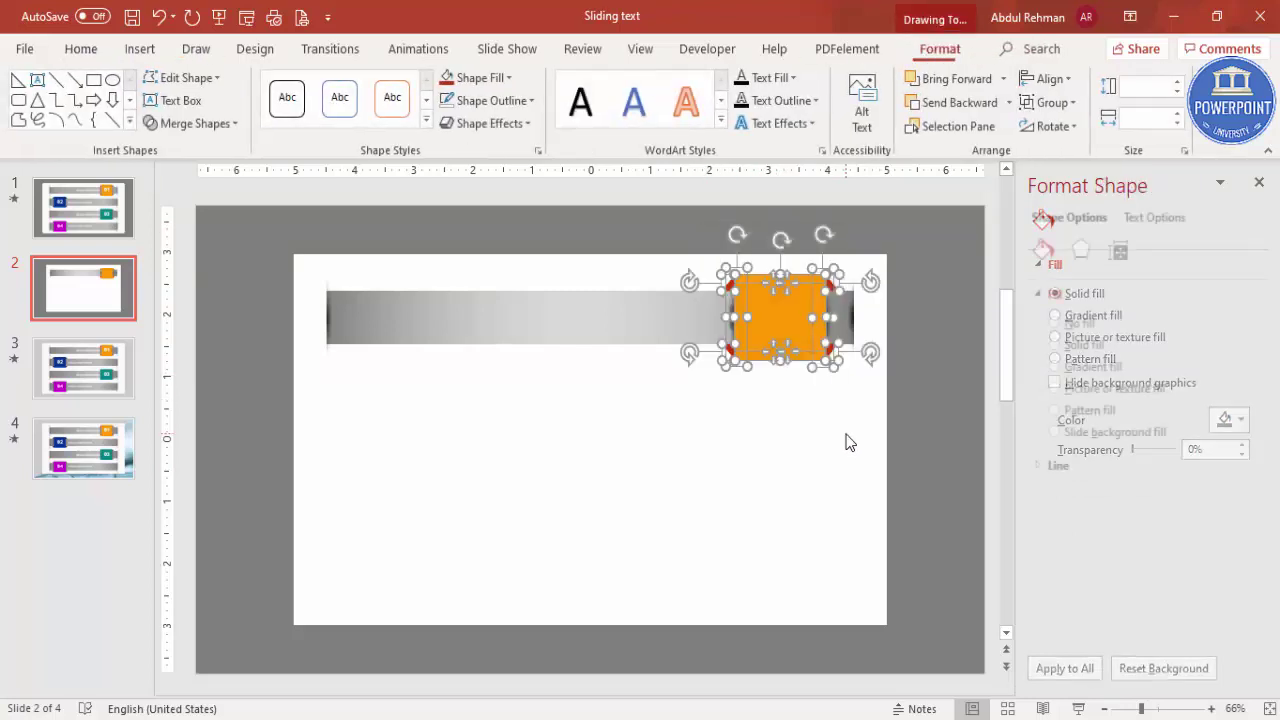
key(ctrl+g)
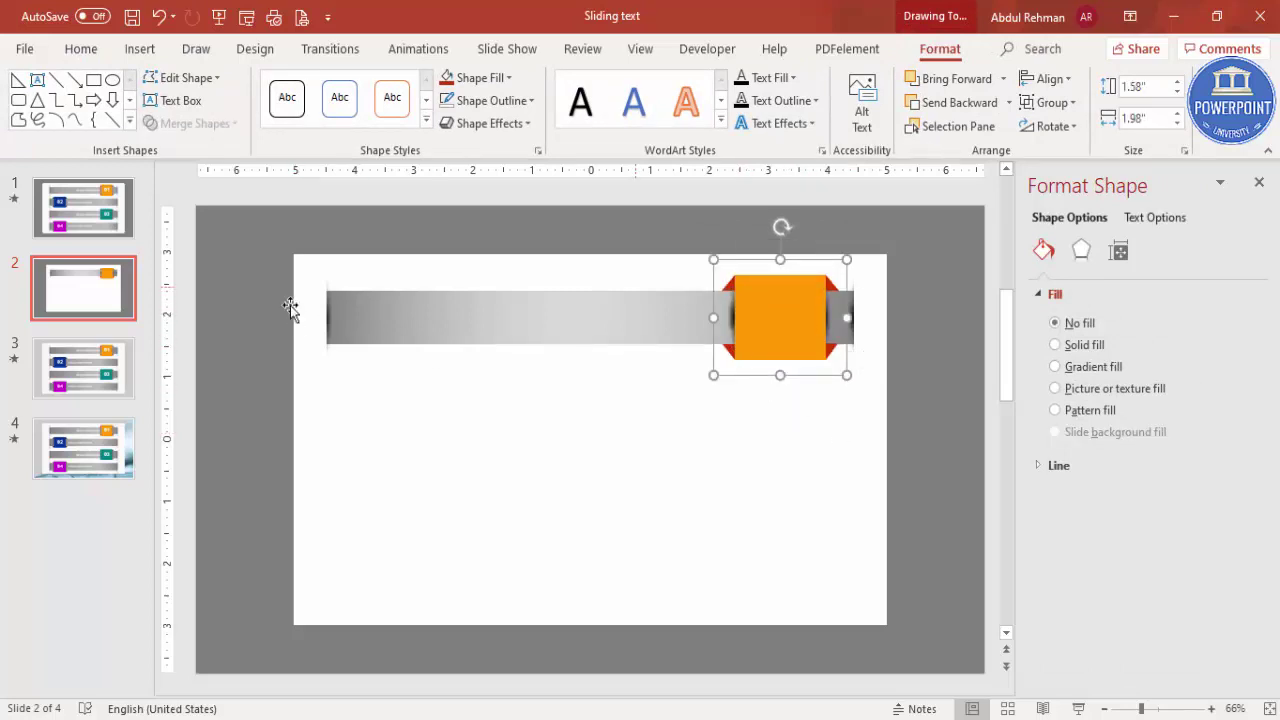
click(140, 49)
- Add a text box reading "01" and move it onto the orange square
click(740, 103)
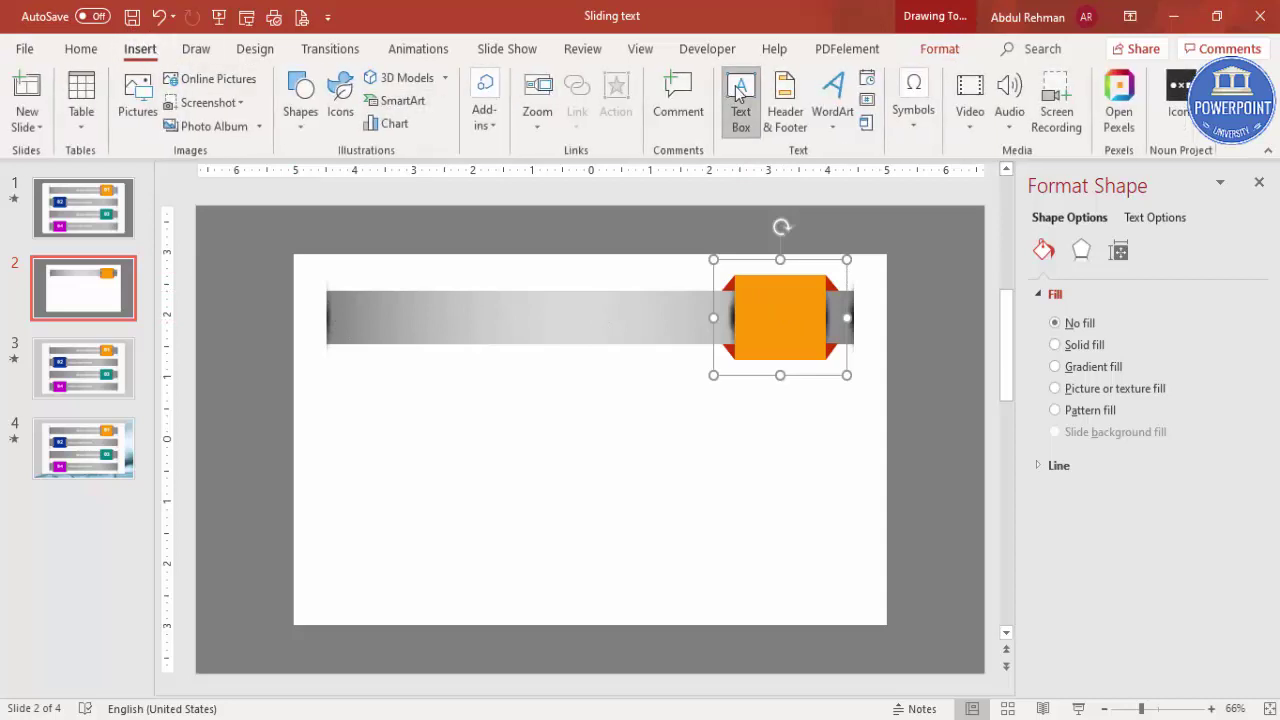
drag(691, 416, 762, 472)
text(0)
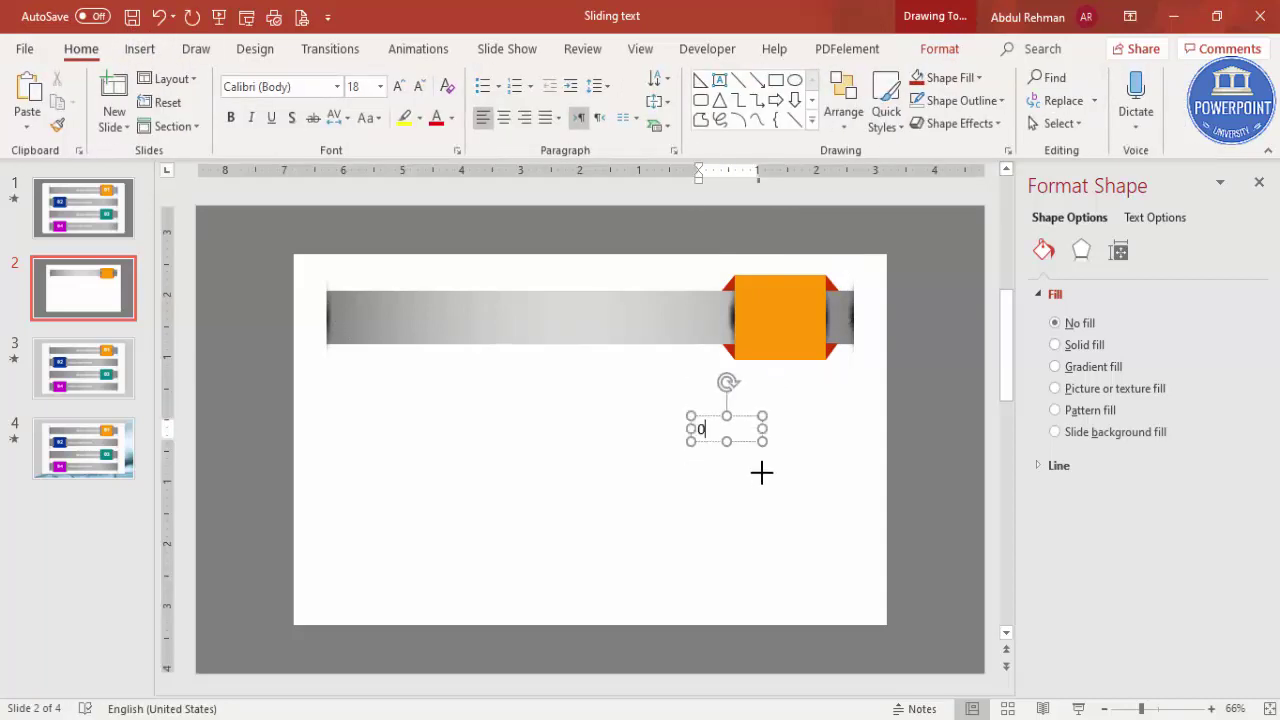
text(1)
drag(740, 405, 800, 317)
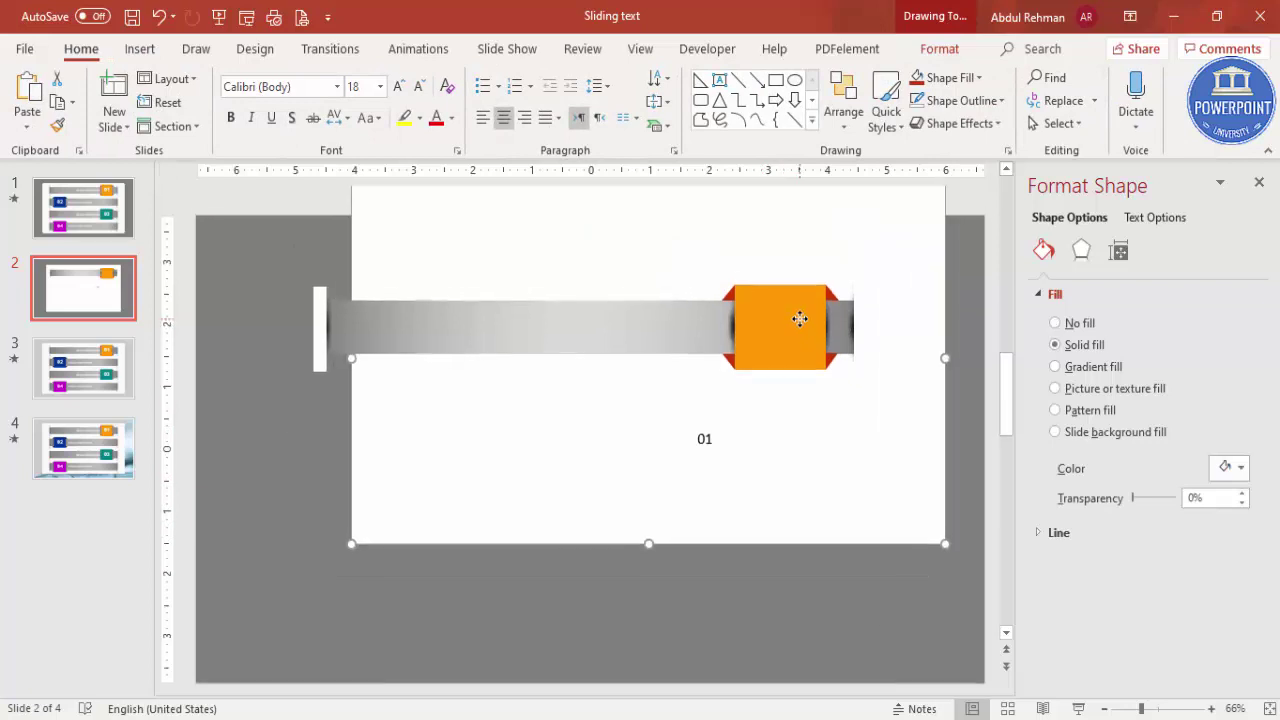
key(ctrl+z)
click(722, 418)
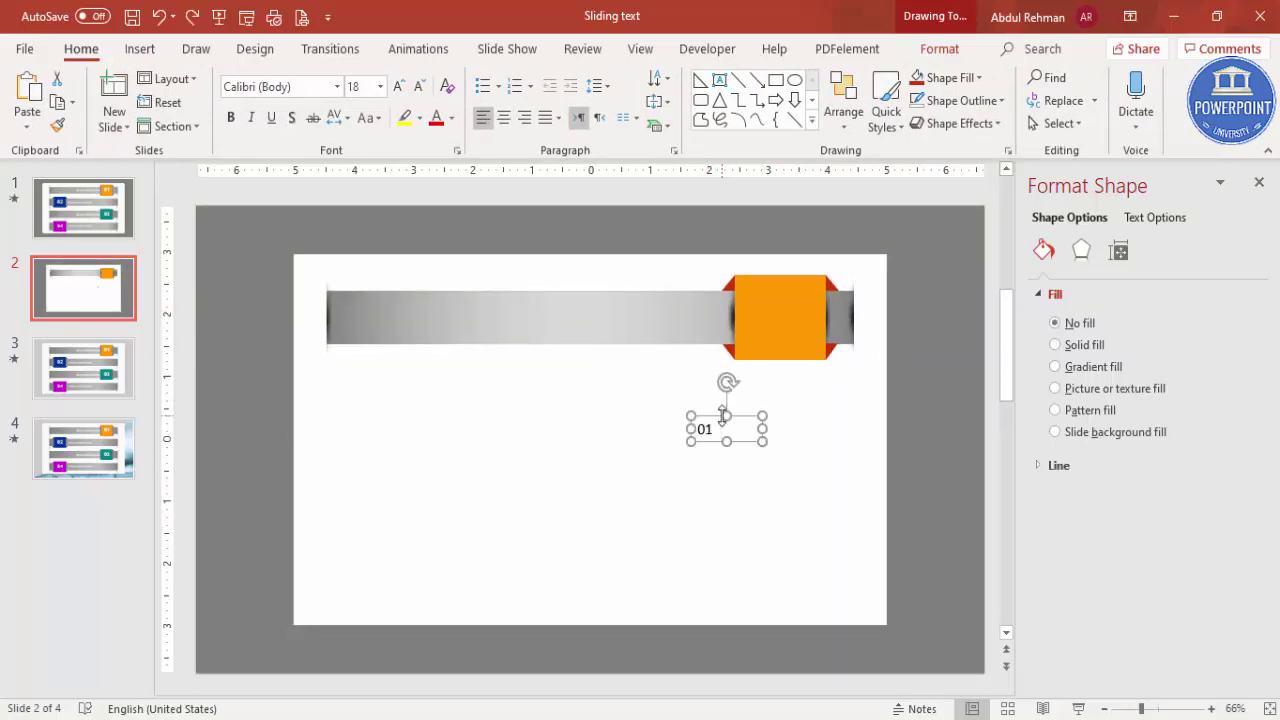
drag(737, 417, 822, 308)
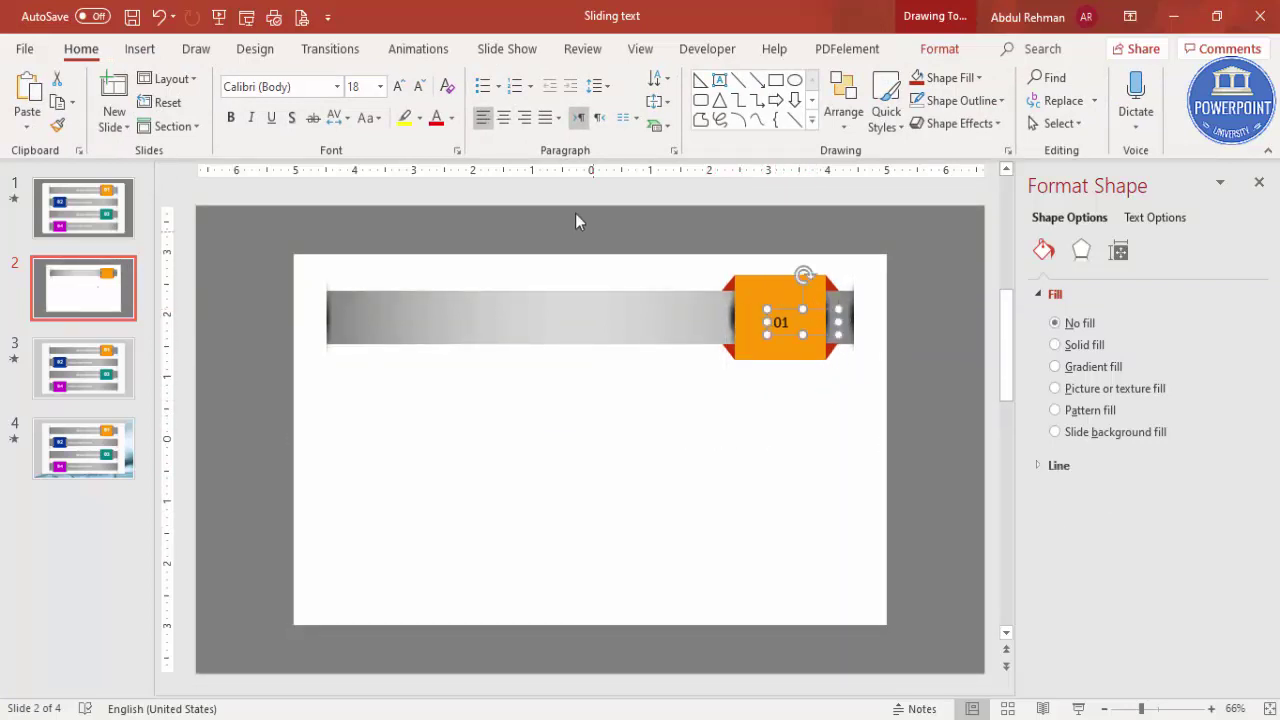
- Centre the 01 text, colour it white, and set the font to Open Sans
click(503, 117)
click(436, 117)
click(451, 119)
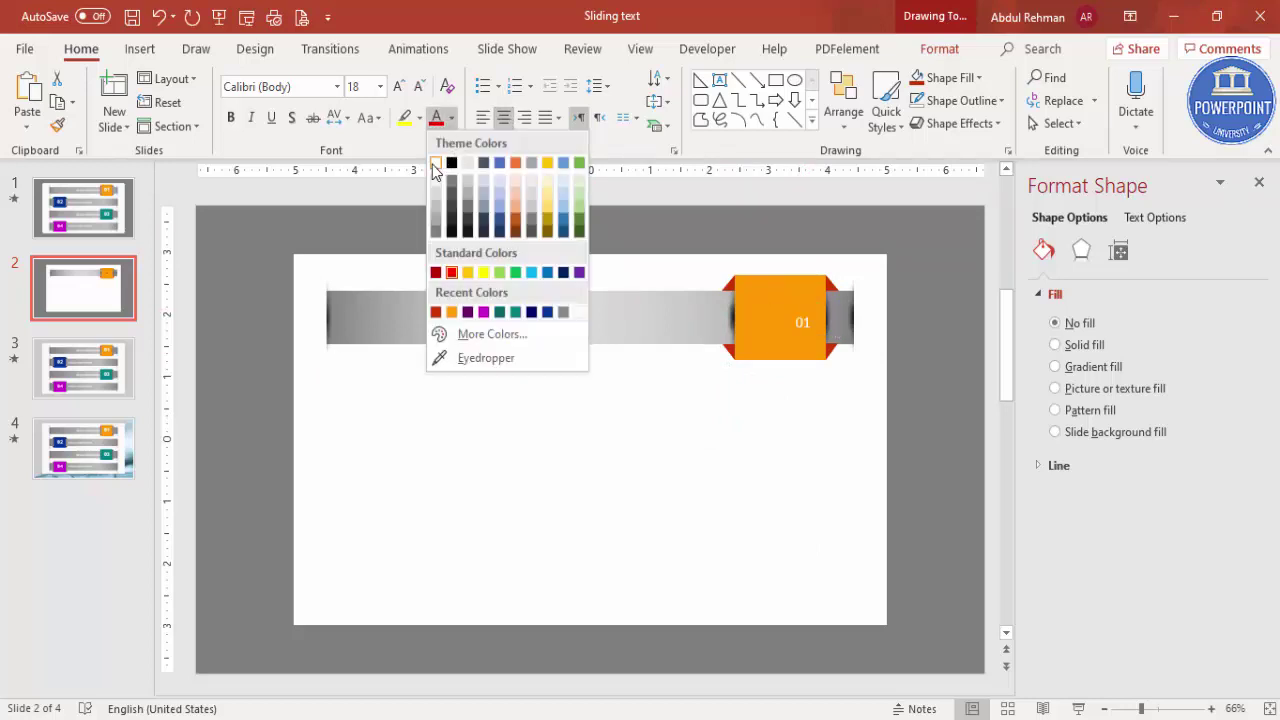
click(436, 164)
click(287, 88)
text(Open Sans)
key(Return)
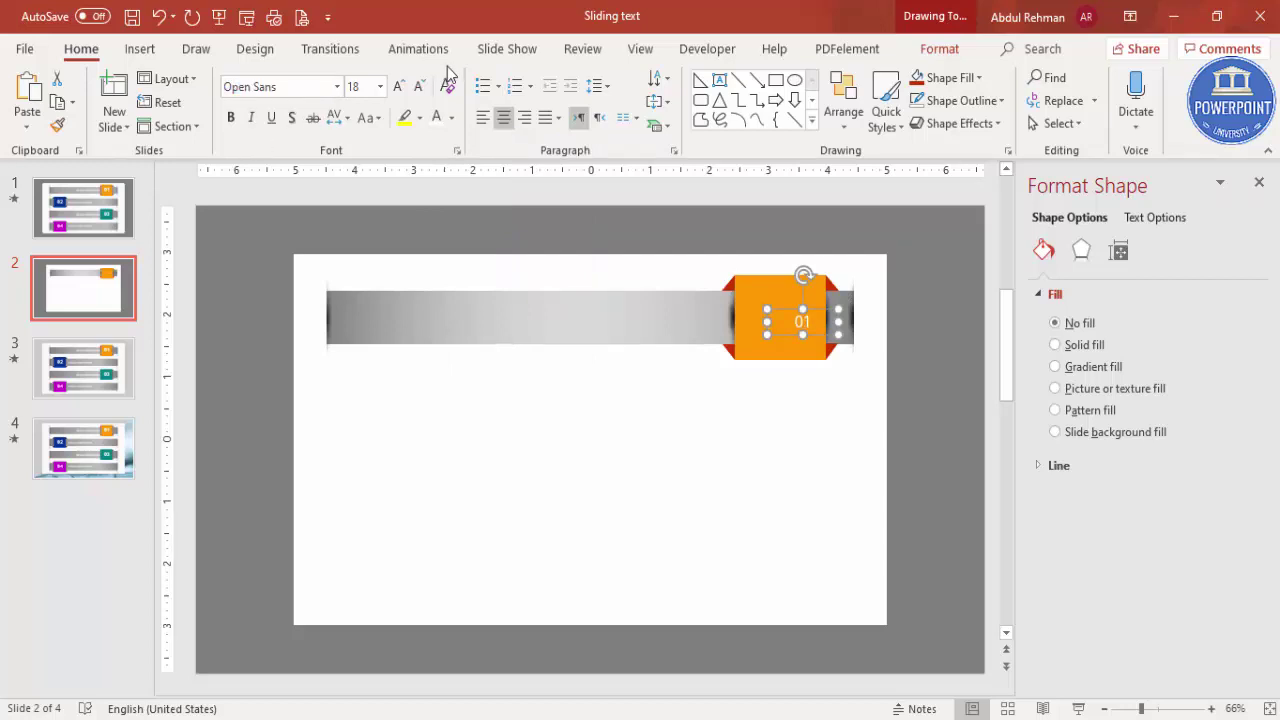
- Enlarge the 01 text to 54 pt, make it bold, and centre it on the tag
click(398, 88)
click(398, 88)
click(398, 88)
click(398, 88)
click(398, 88)
click(398, 88)
click(398, 88)
click(398, 88)
click(398, 88)
click(230, 117)
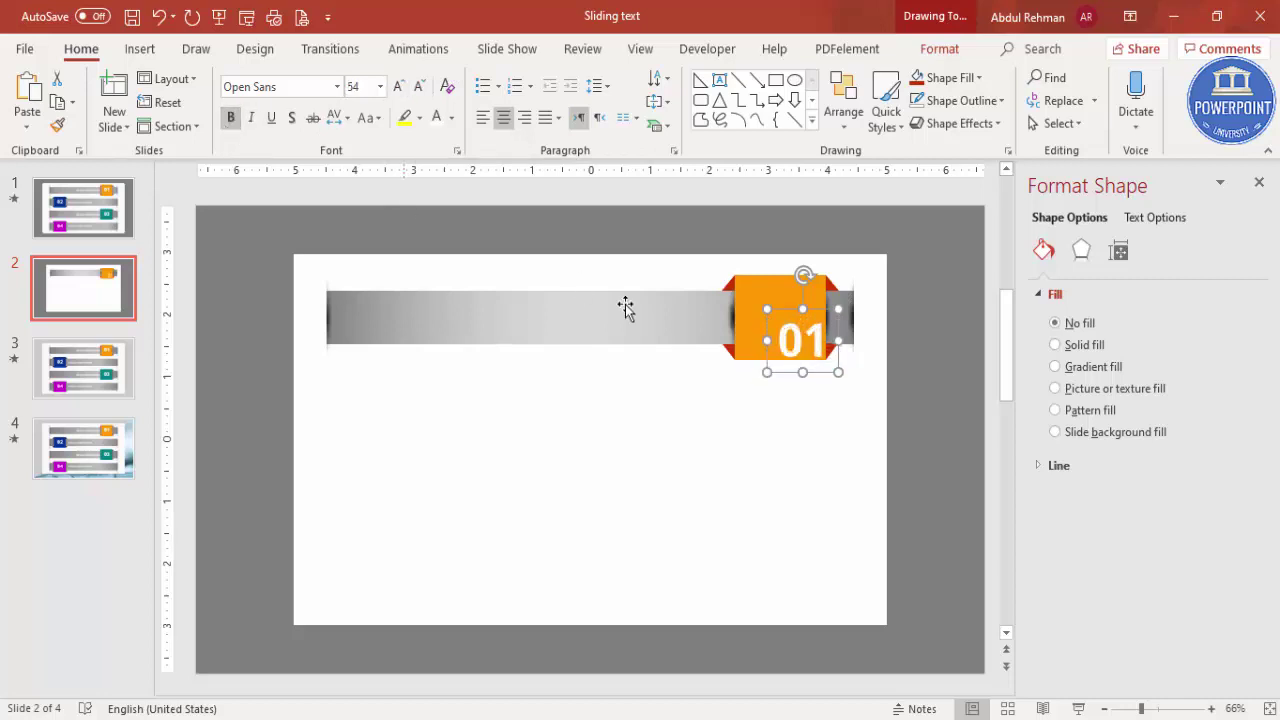
drag(787, 308, 770, 287)
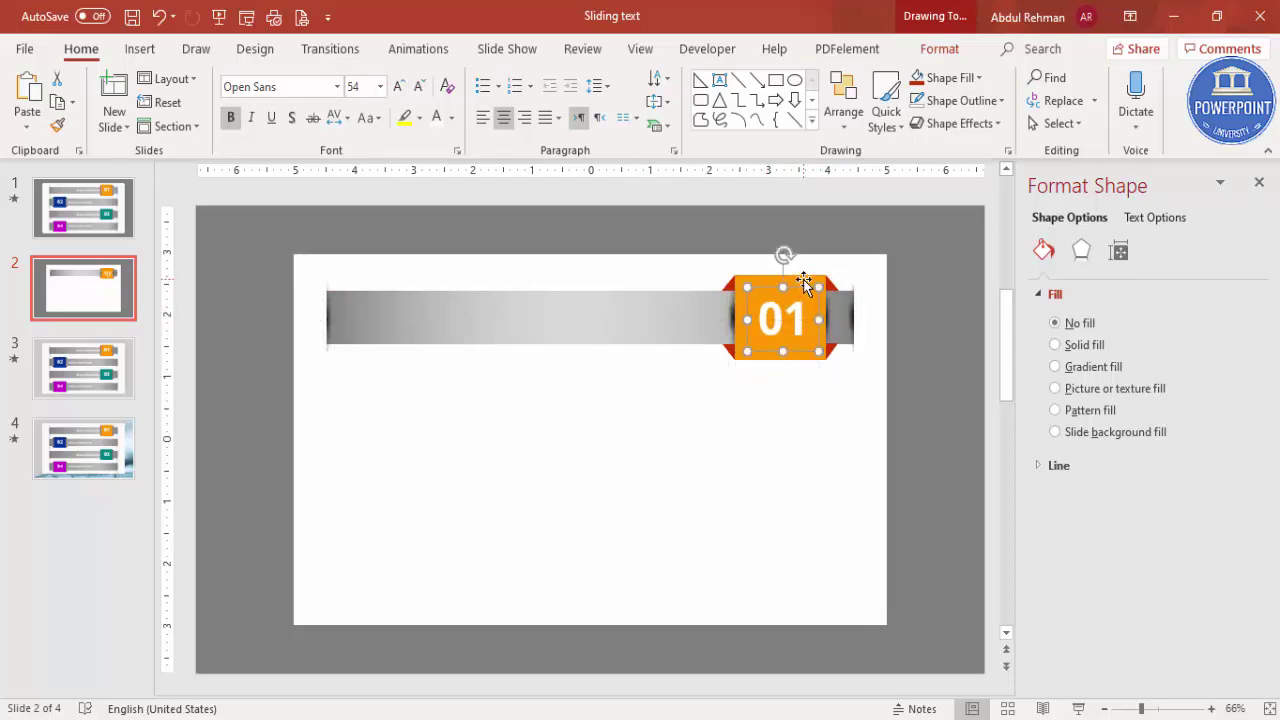
- Group the 01 text with the orange tag and nudge the group one step left
shift+click(834, 278)
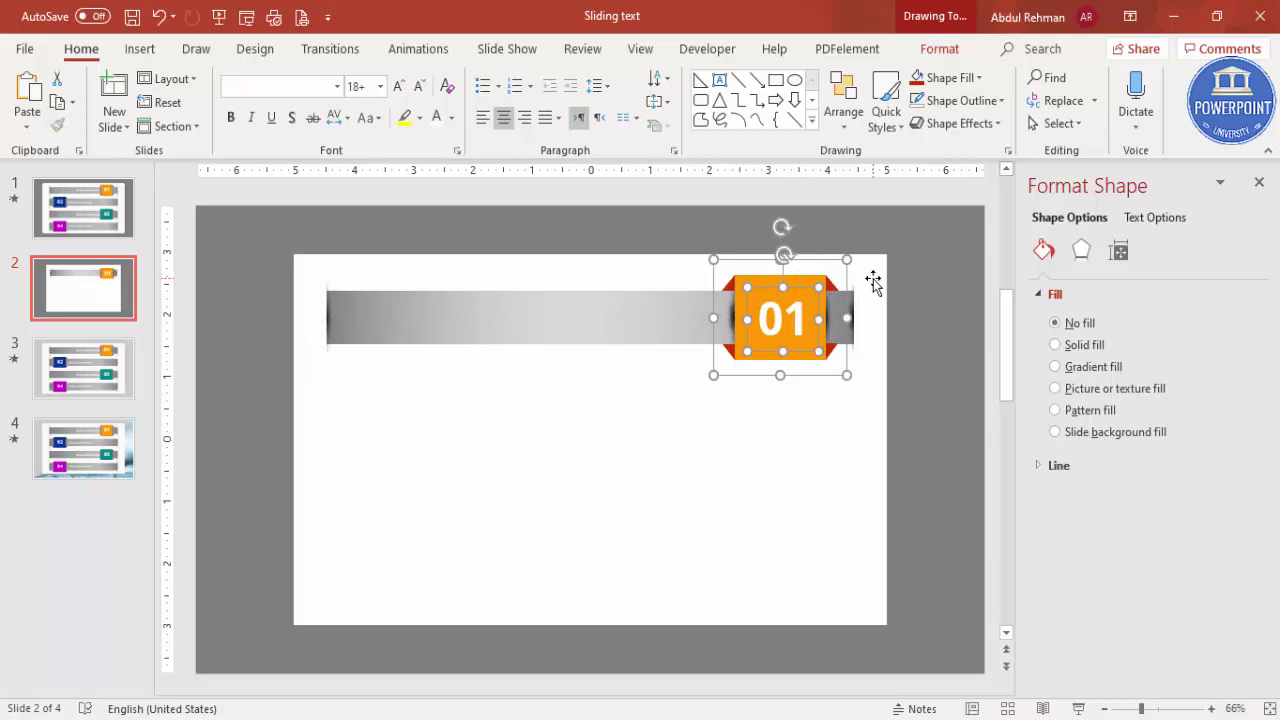
key(ctrl+g)
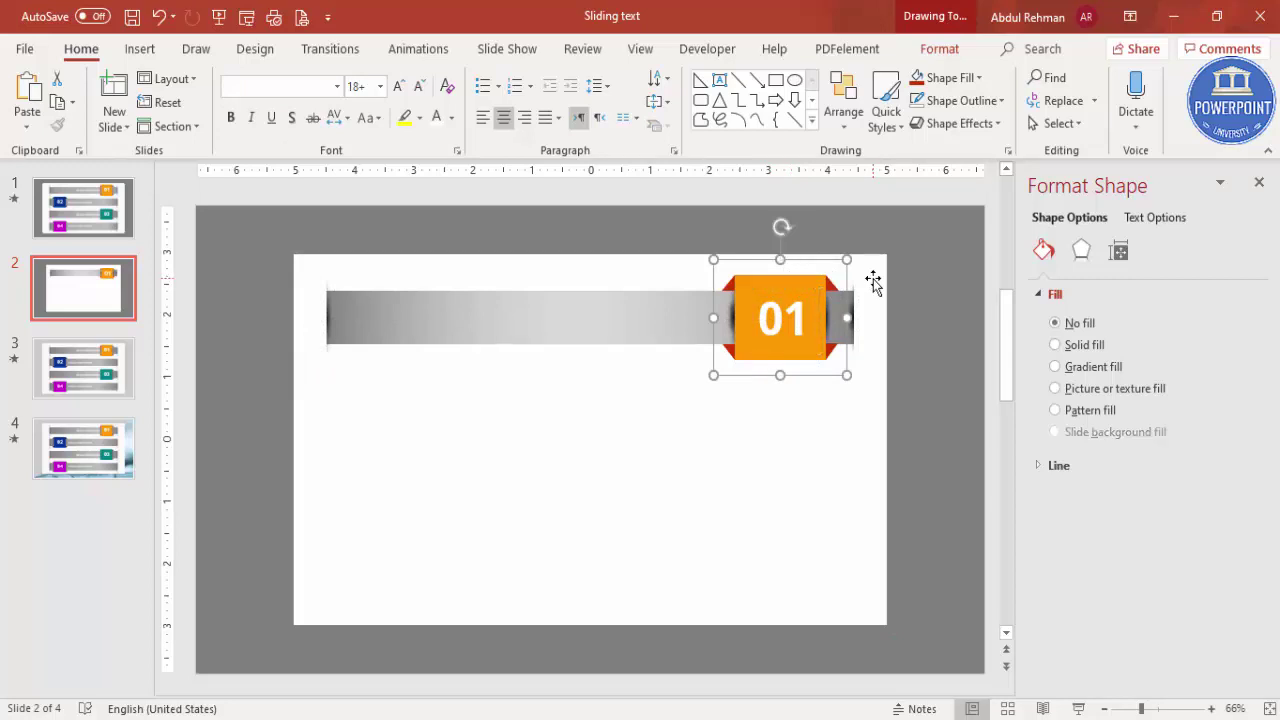
key(Left)
key(Left)
key(Left)
key(Left)
key(Left)
key(Left)
key(Left)
key(Left)
key(Left)
key(Left)
key(Left)
key(Left)
key(Left)
key(Left)
key(Left)
key(Left)
key(Left)
key(Left)
key(Left)
key(Left)
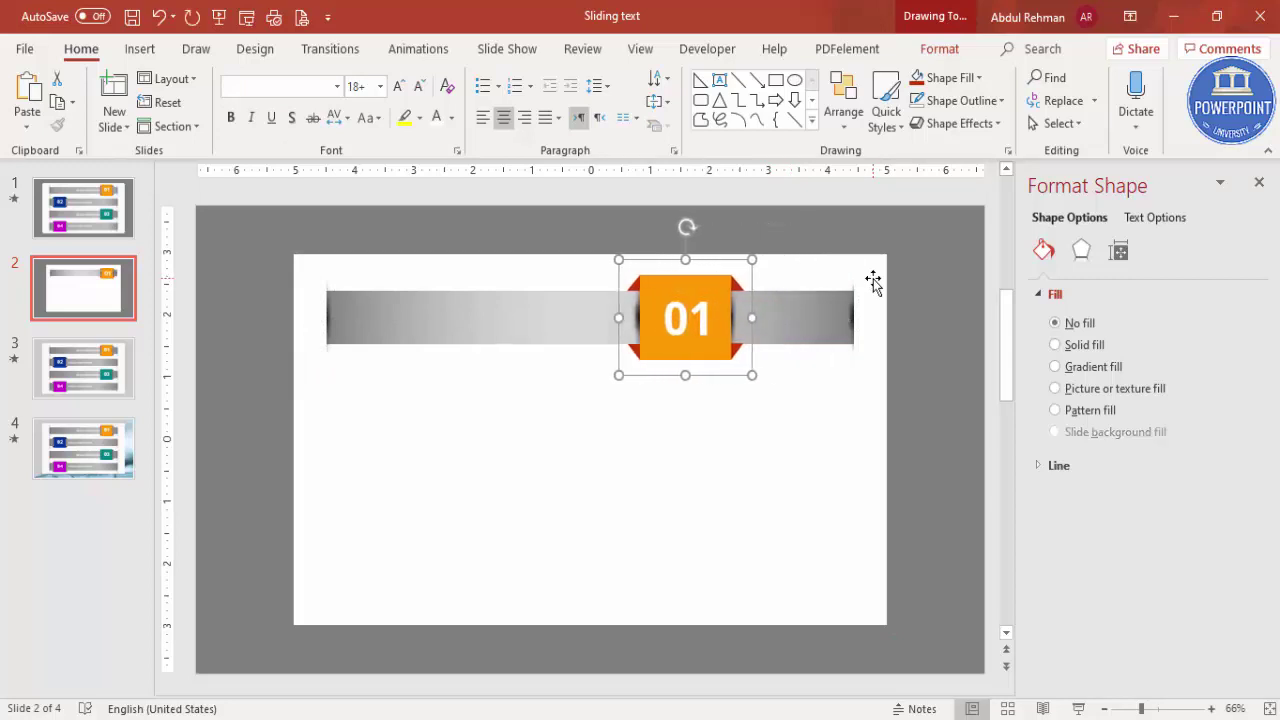
key(Right)
key(Right)
key(Right)
key(Right)
key(Right)
key(Right)
key(Right)
key(Right)
key(Right)
key(Right)
key(Right)
key(Right)
key(Right)
key(Right)
key(Right)
key(Right)
key(Right)
key(Right)
key(Right)
key(Right)
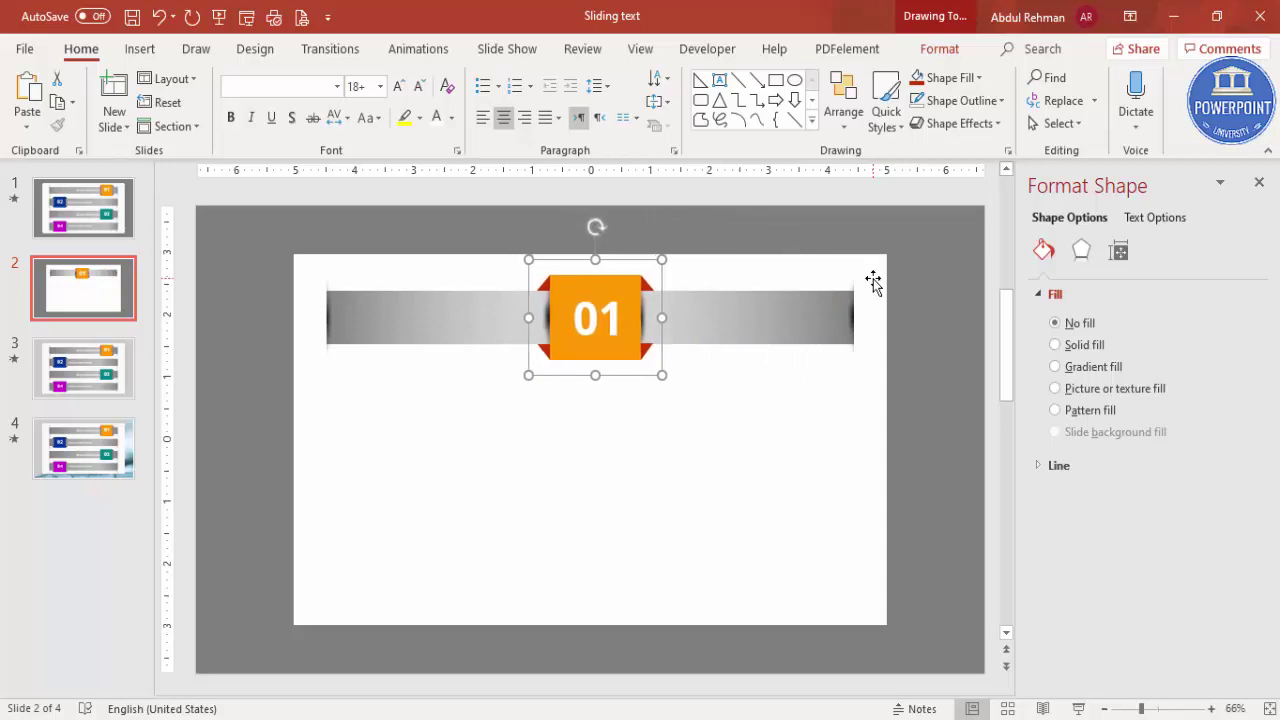
key(Left)
key(Left)
key(Left)
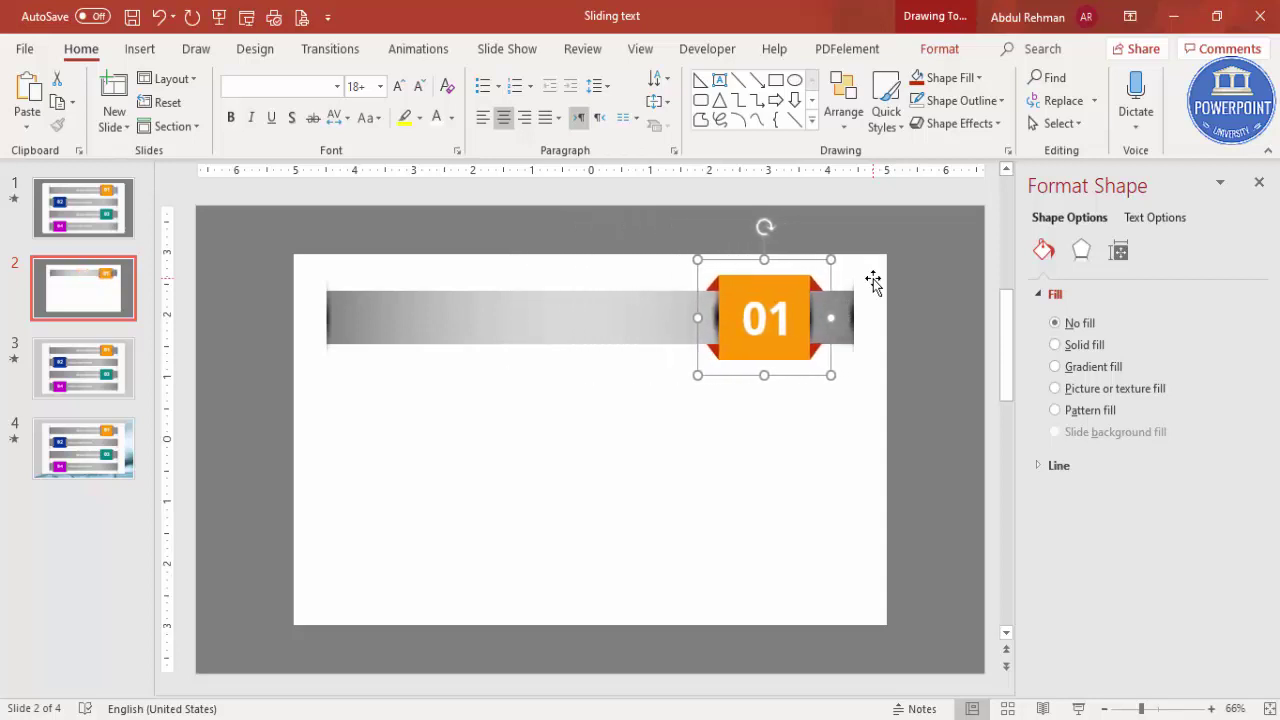
click(909, 278)
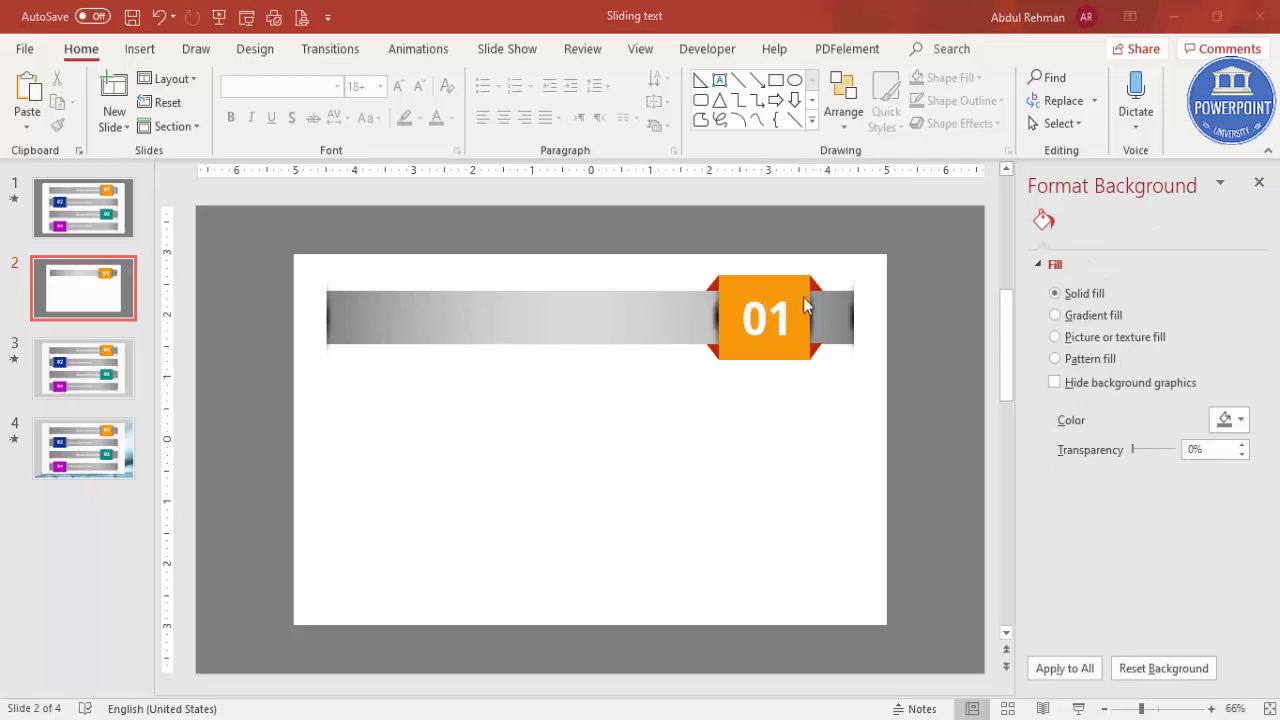
- Add a text box on the bar left of the tag reading "Add your detail text here"
click(1259, 182)
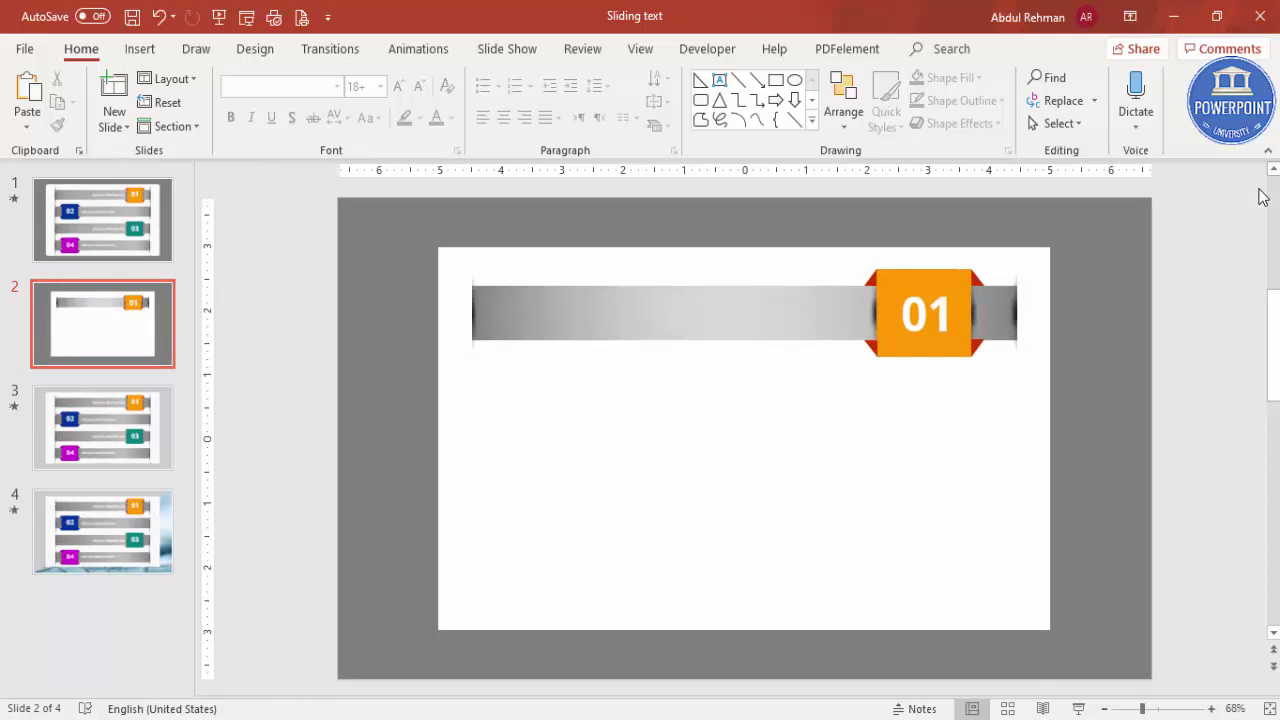
click(140, 50)
click(741, 100)
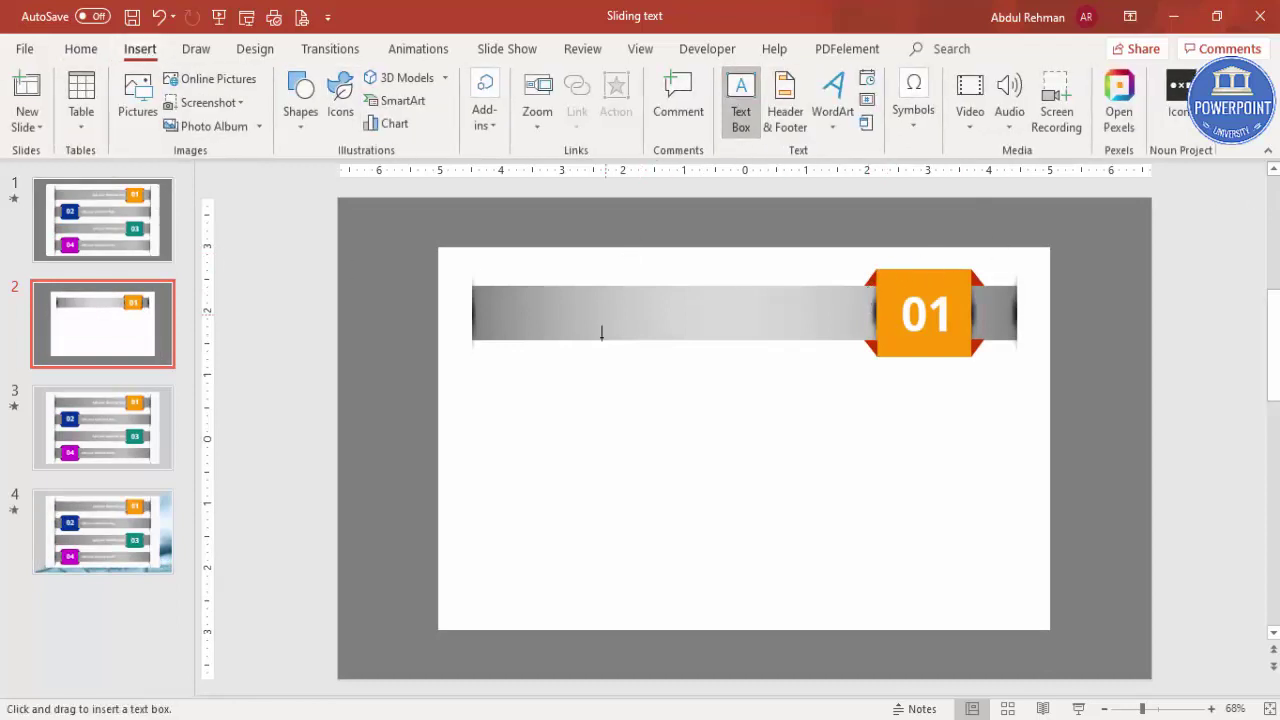
drag(640, 304, 870, 330)
text(Add yo)
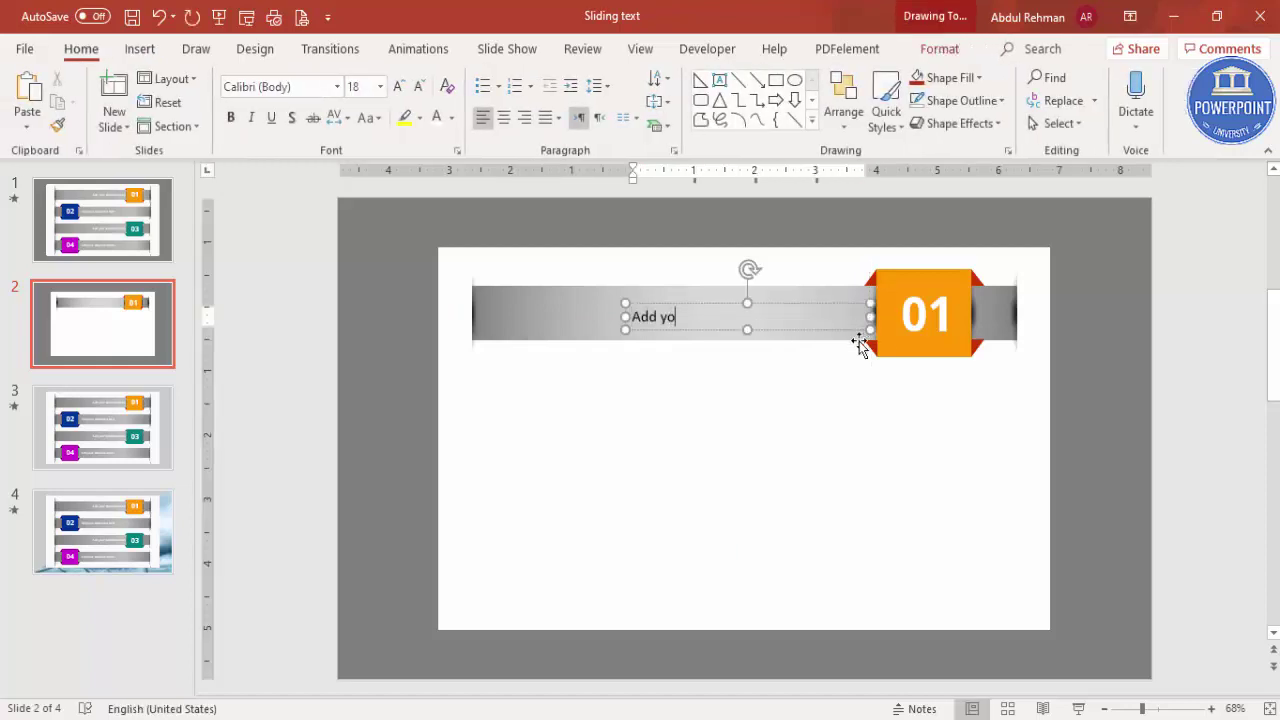
text(ur detail text here)
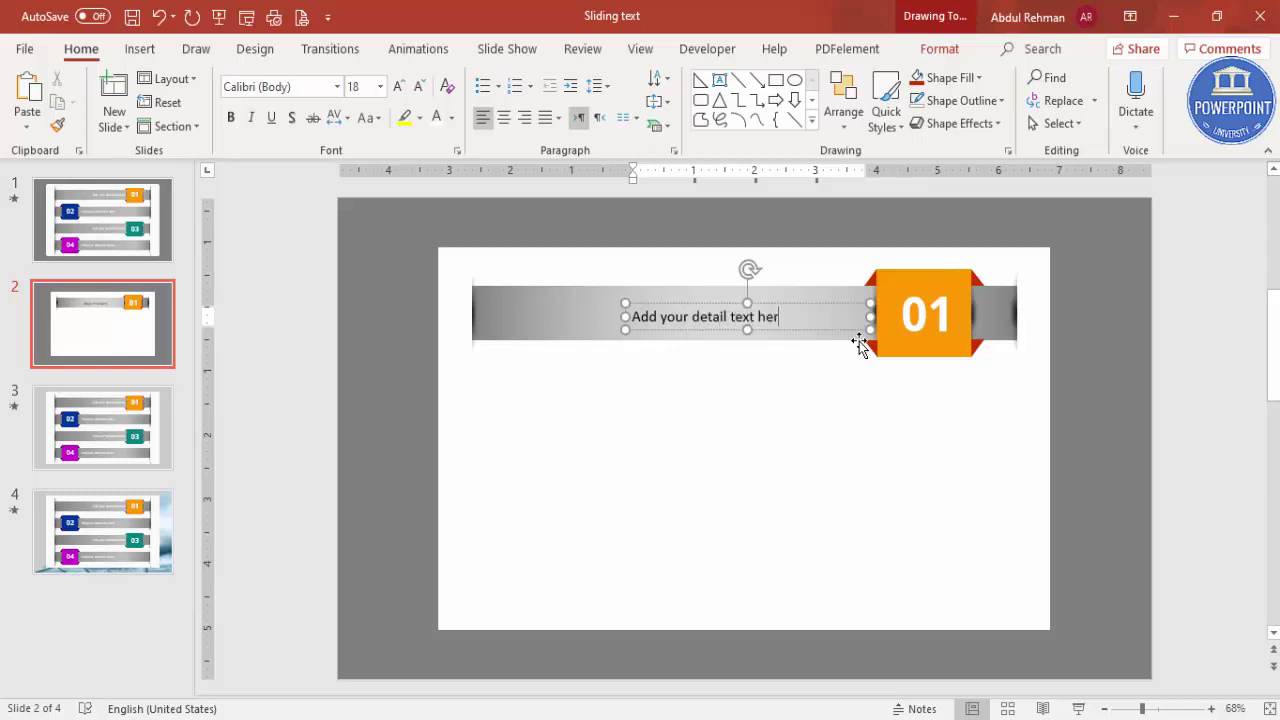
- Right-align the detail text, make it black in Open Sans, and shift its box slightly left
click(822, 303)
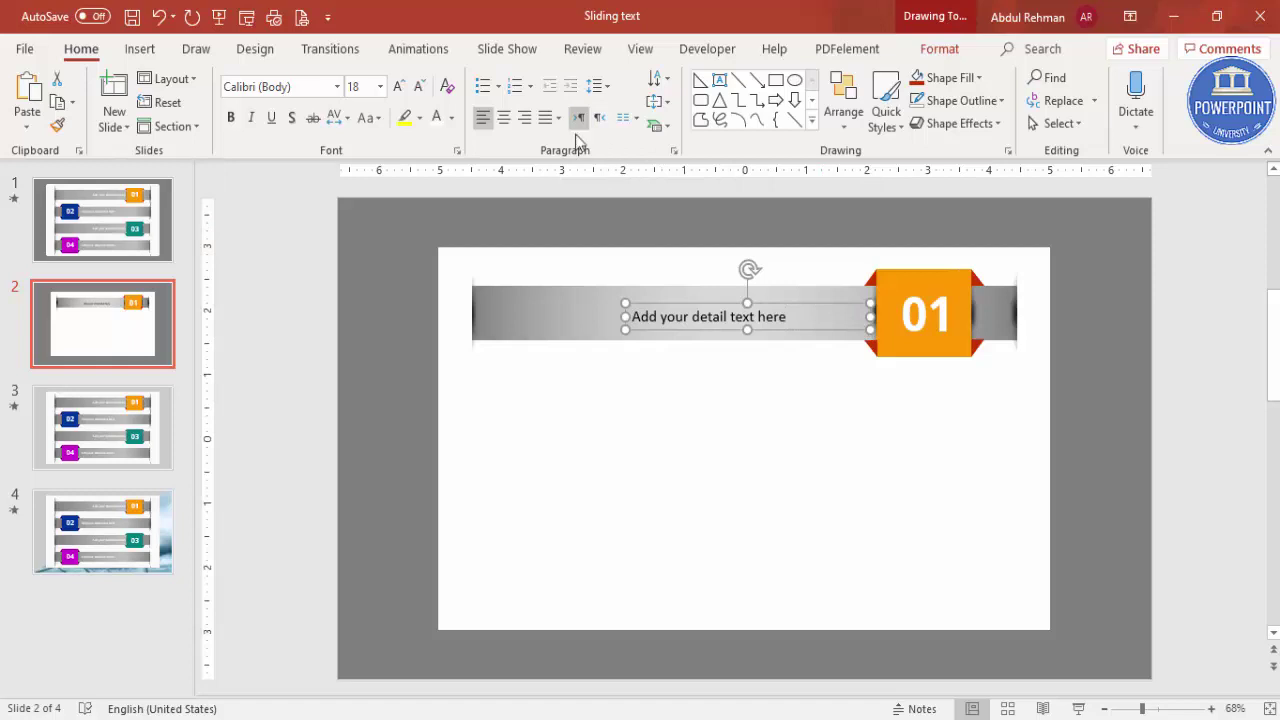
click(522, 119)
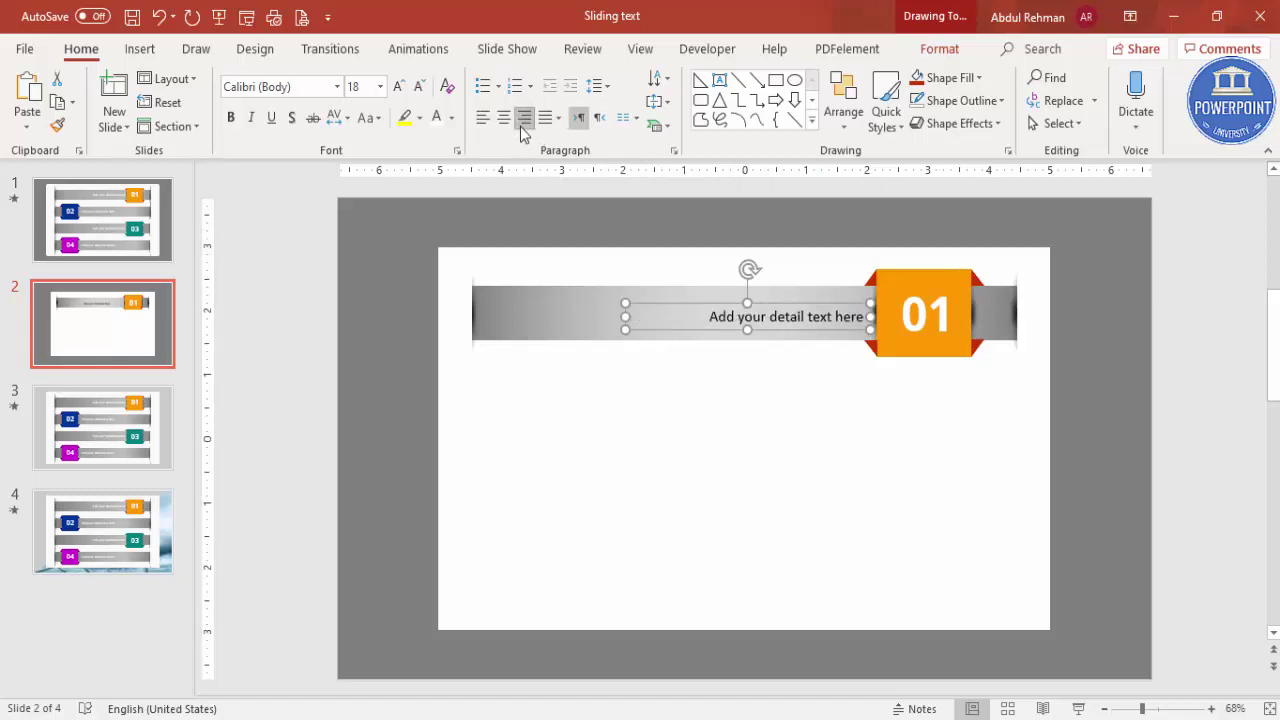
click(437, 120)
click(451, 118)
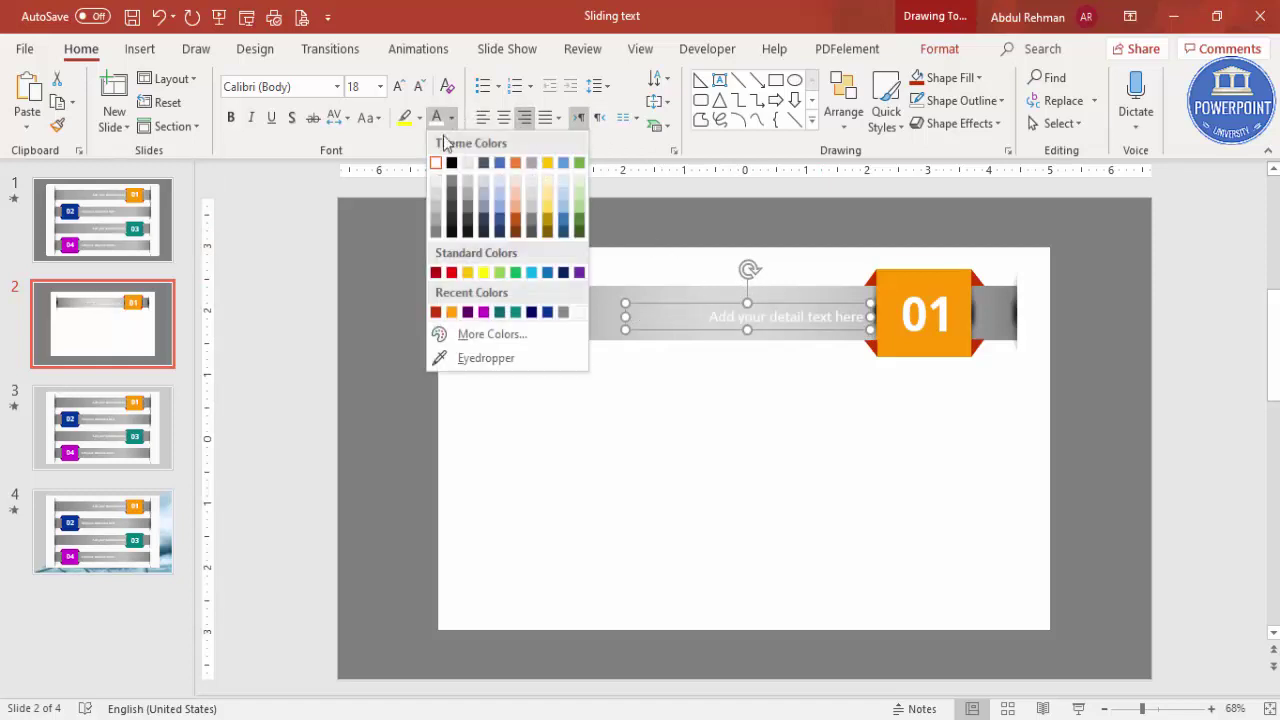
click(450, 164)
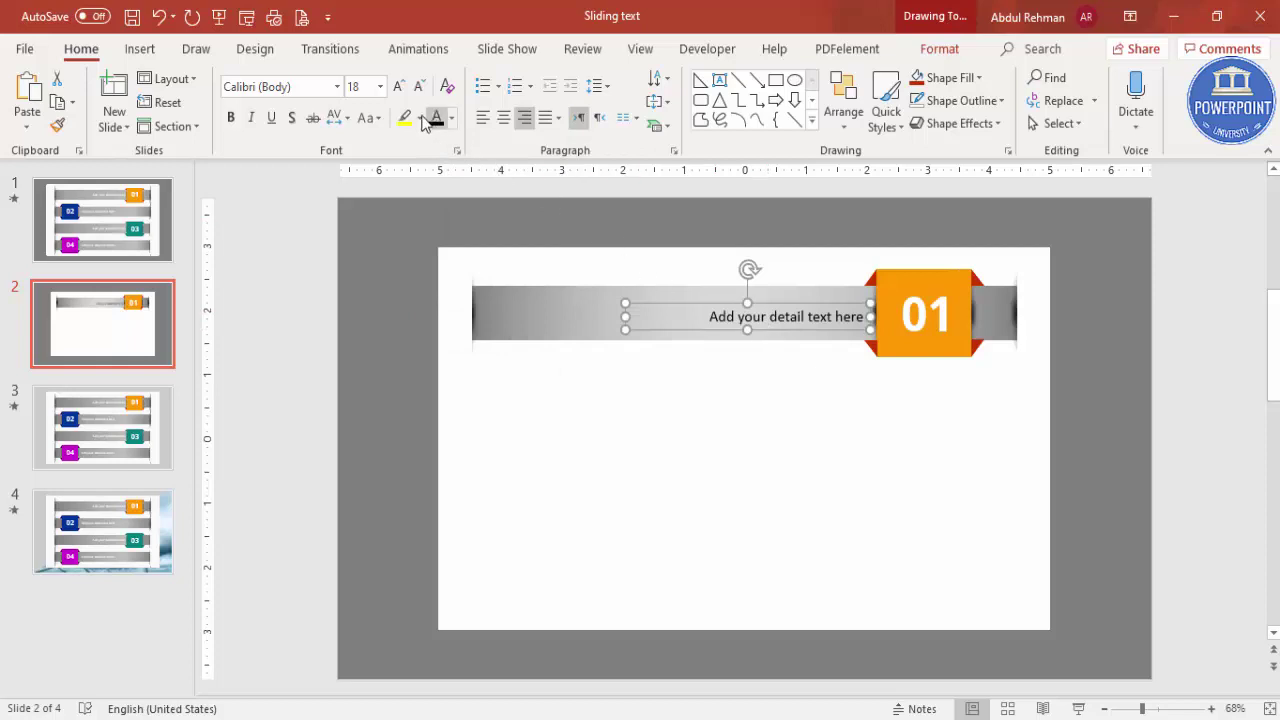
click(306, 88)
text(Open Sans)
key(Return)
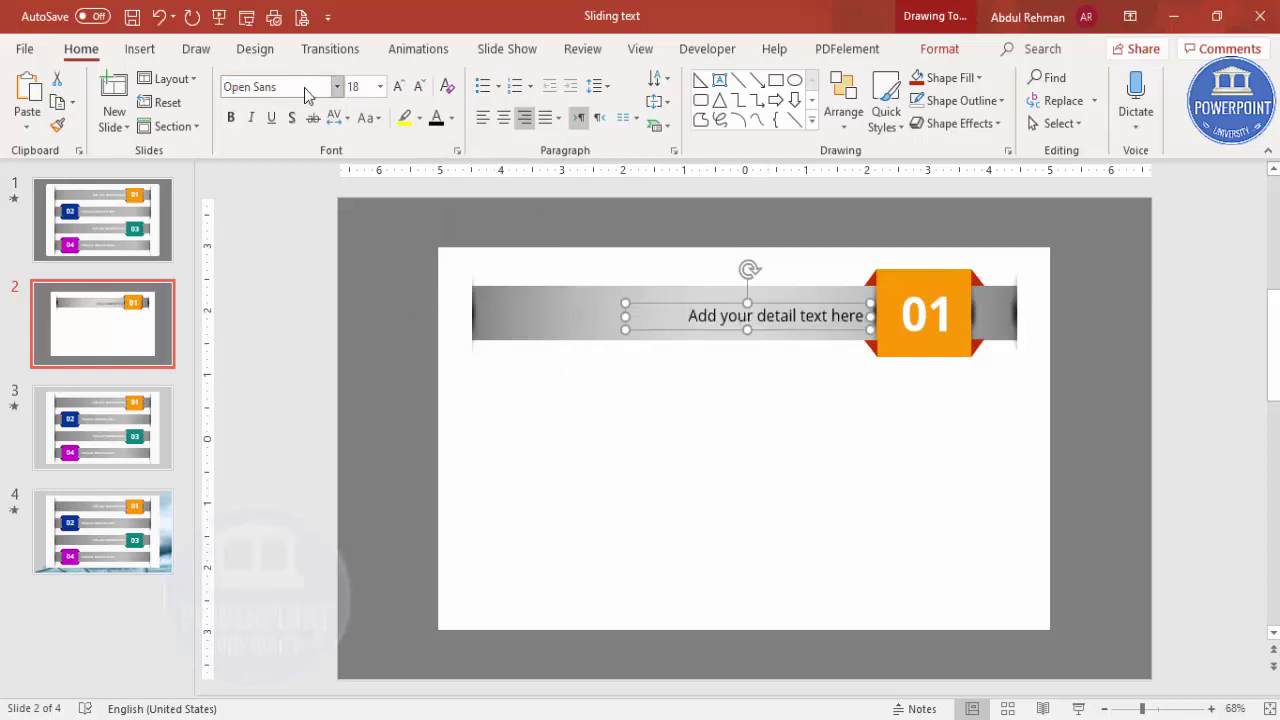
mouse_move(810, 306)
mouse_down()
mouse_move(794, 298)
mouse_move(804, 302)
mouse_up()
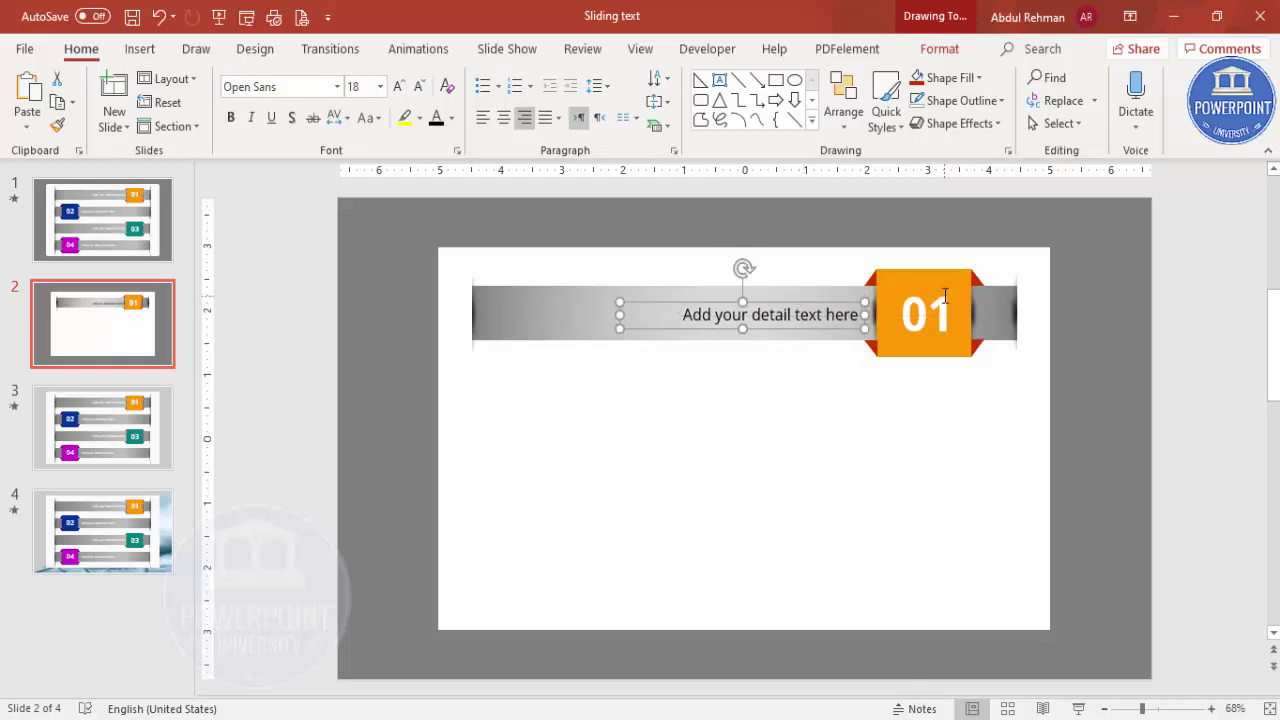
- Bring the orange 01 tab to the front and show the Animation Pane
click(947, 275)
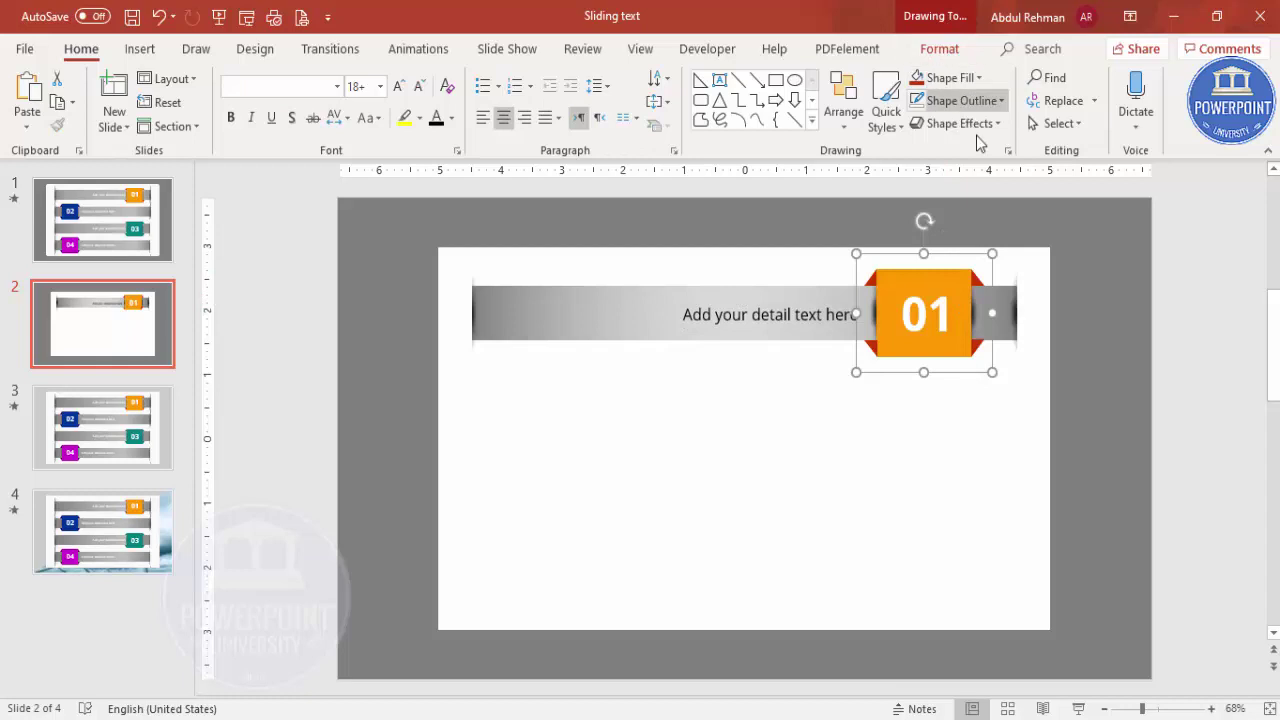
click(939, 48)
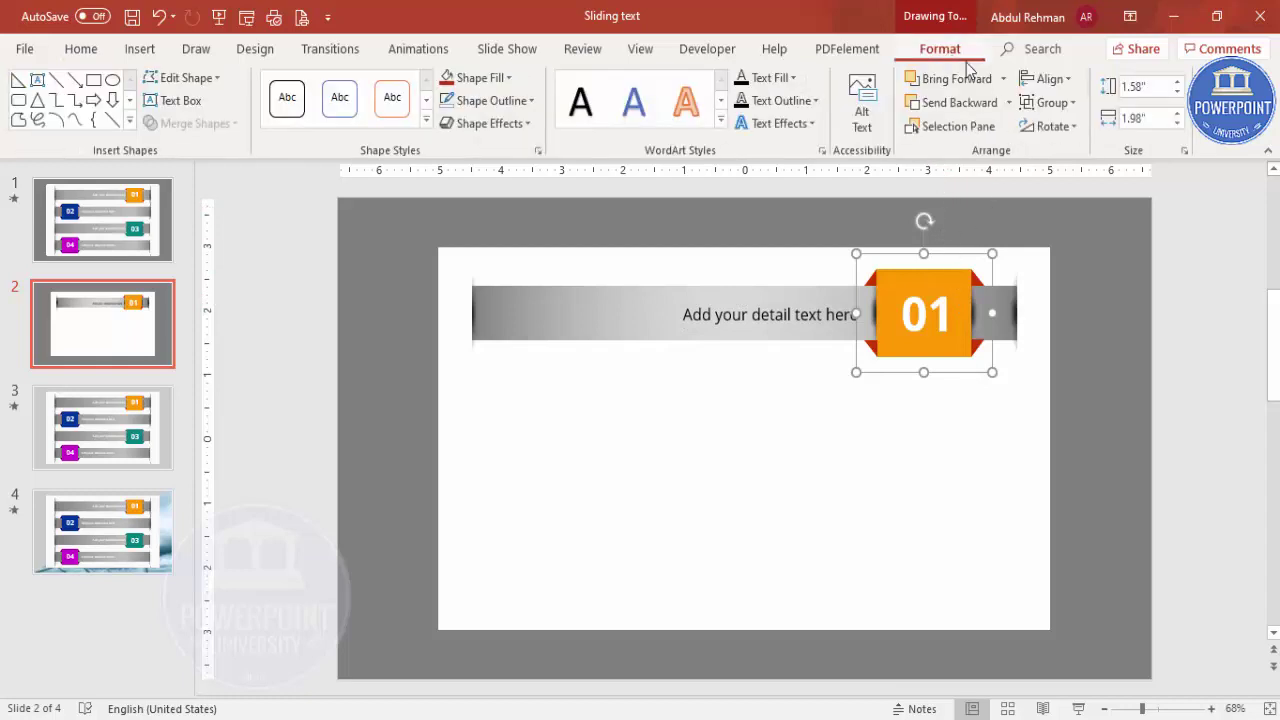
click(1004, 88)
click(986, 126)
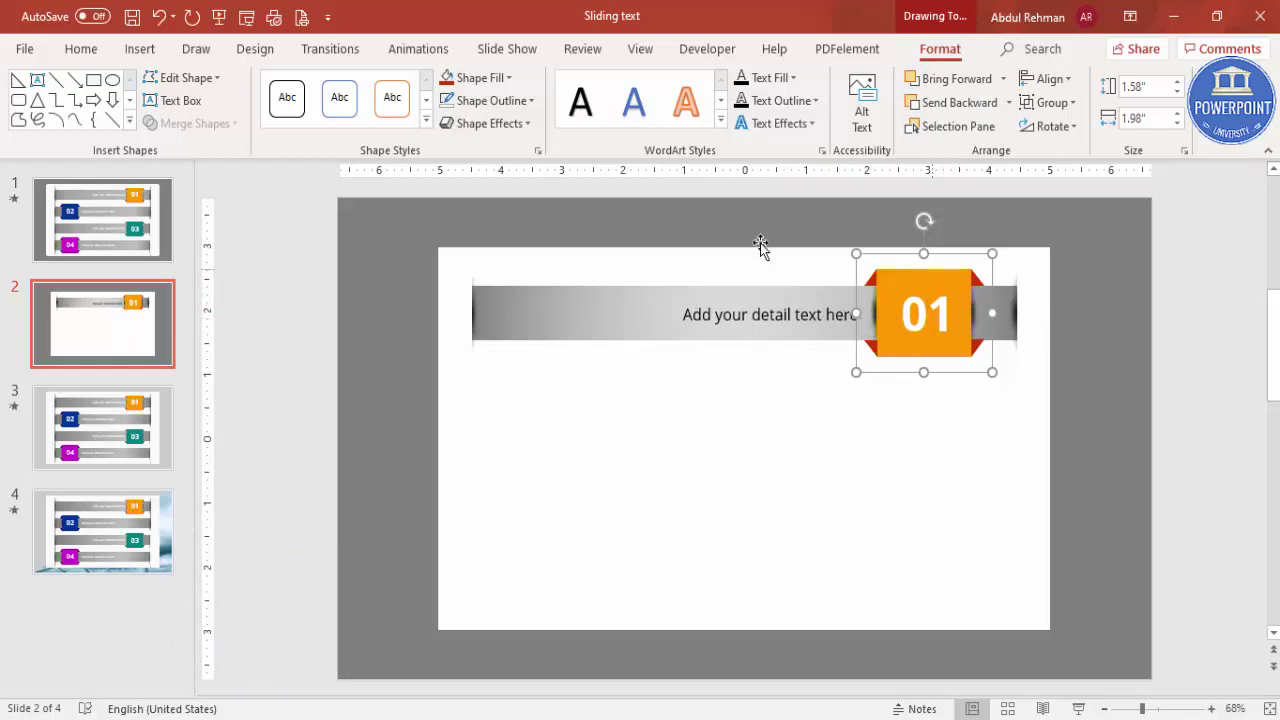
click(418, 49)
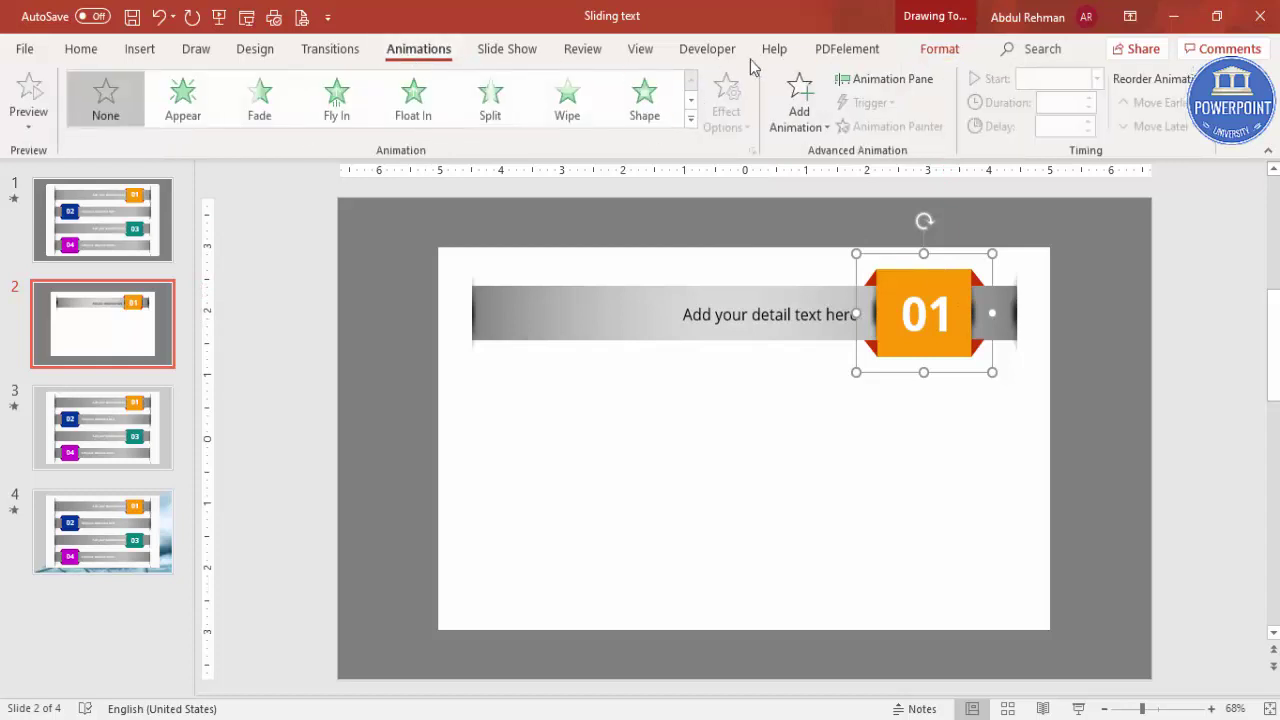
click(885, 78)
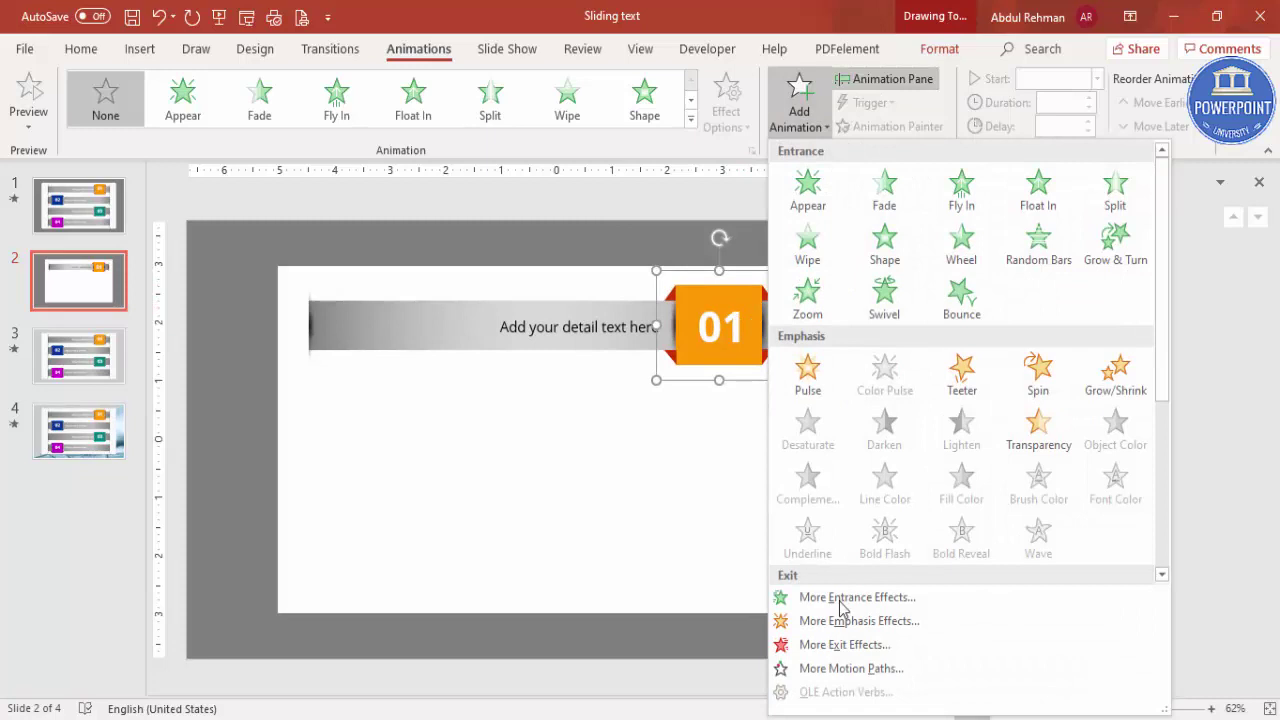
- Apply the Left motion path to the 01 group and preview the slide's animations
click(843, 668)
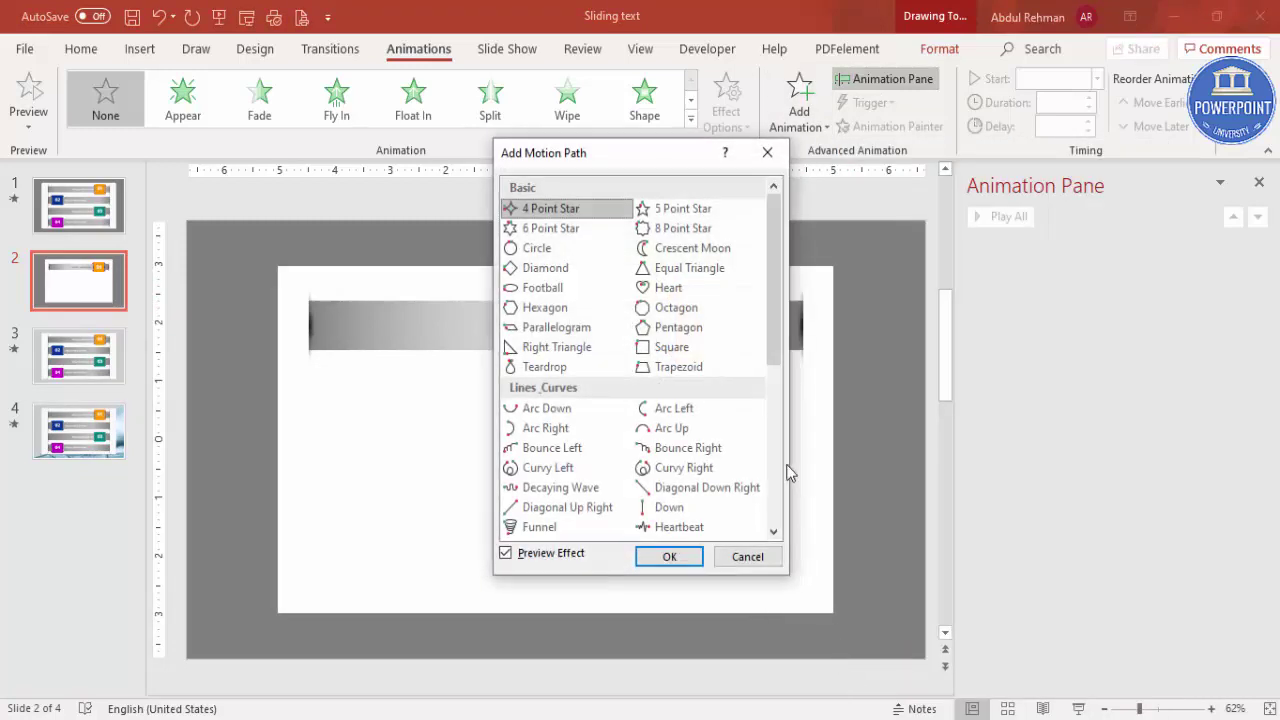
drag(773, 363, 771, 374)
click(520, 513)
click(665, 555)
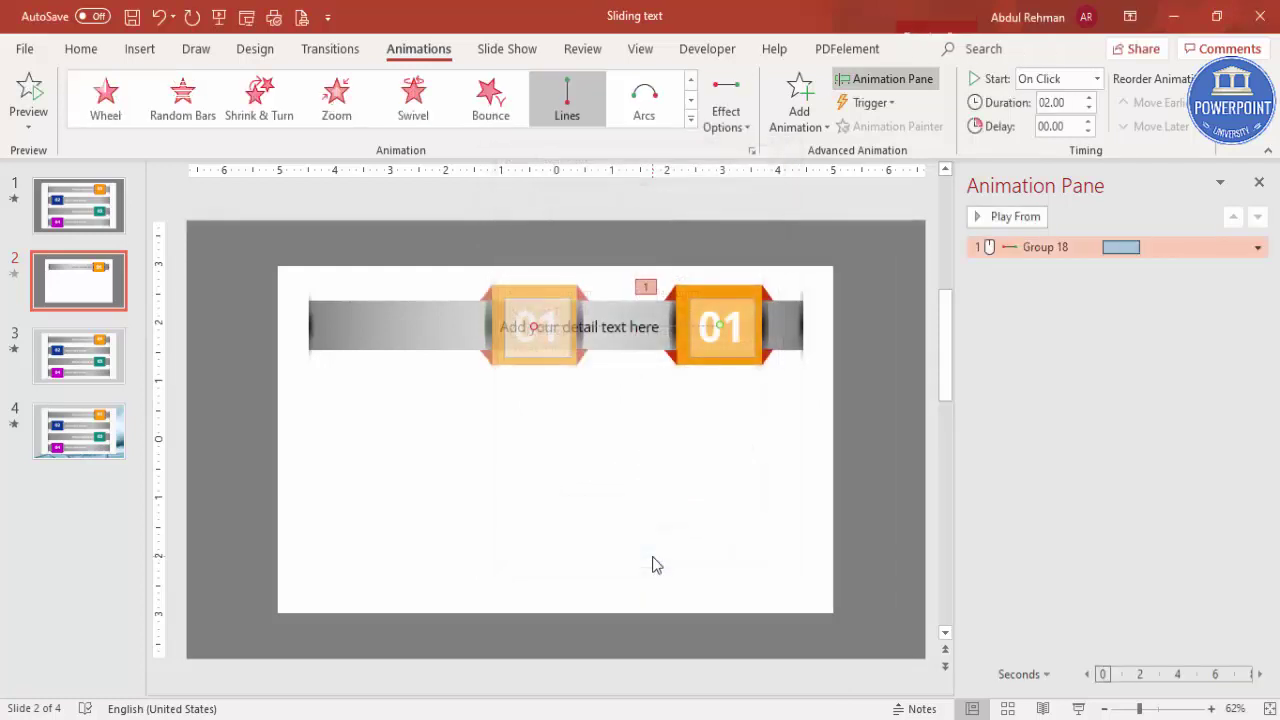
click(813, 214)
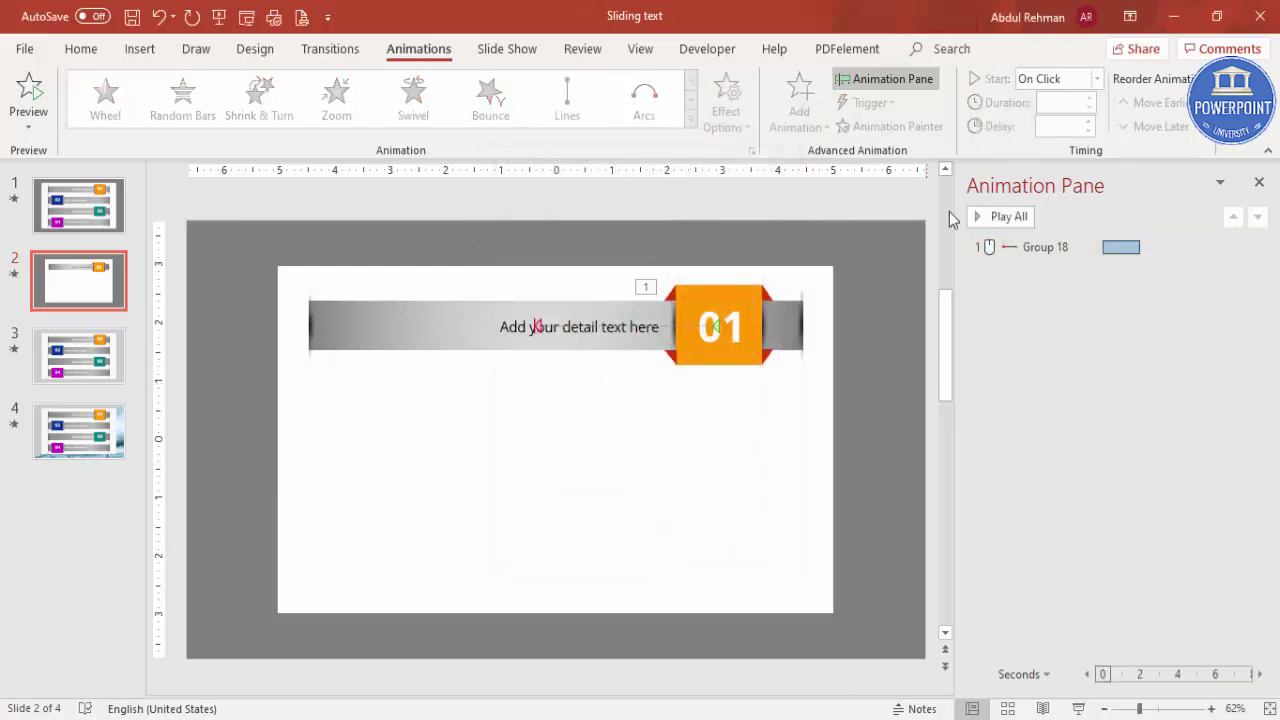
click(986, 220)
- Extend the motion path to the bar's left end and set smooth start and end to 0
click(540, 331)
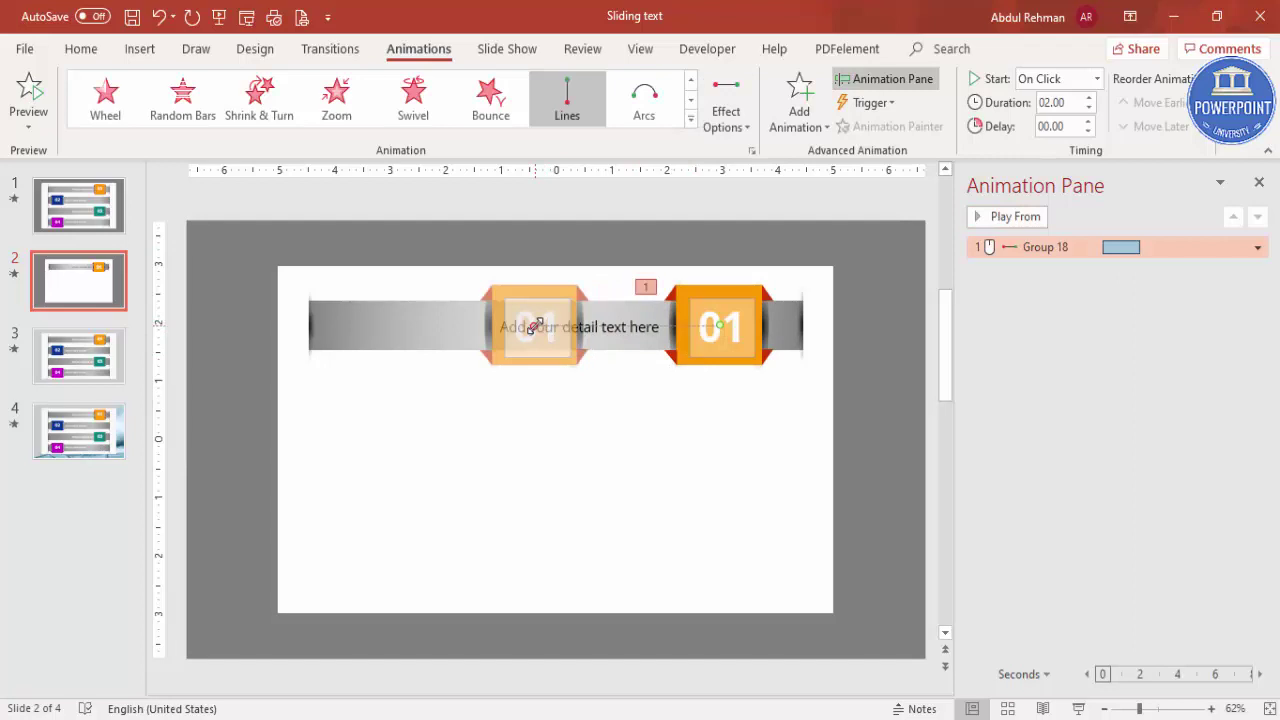
drag(537, 325, 388, 320)
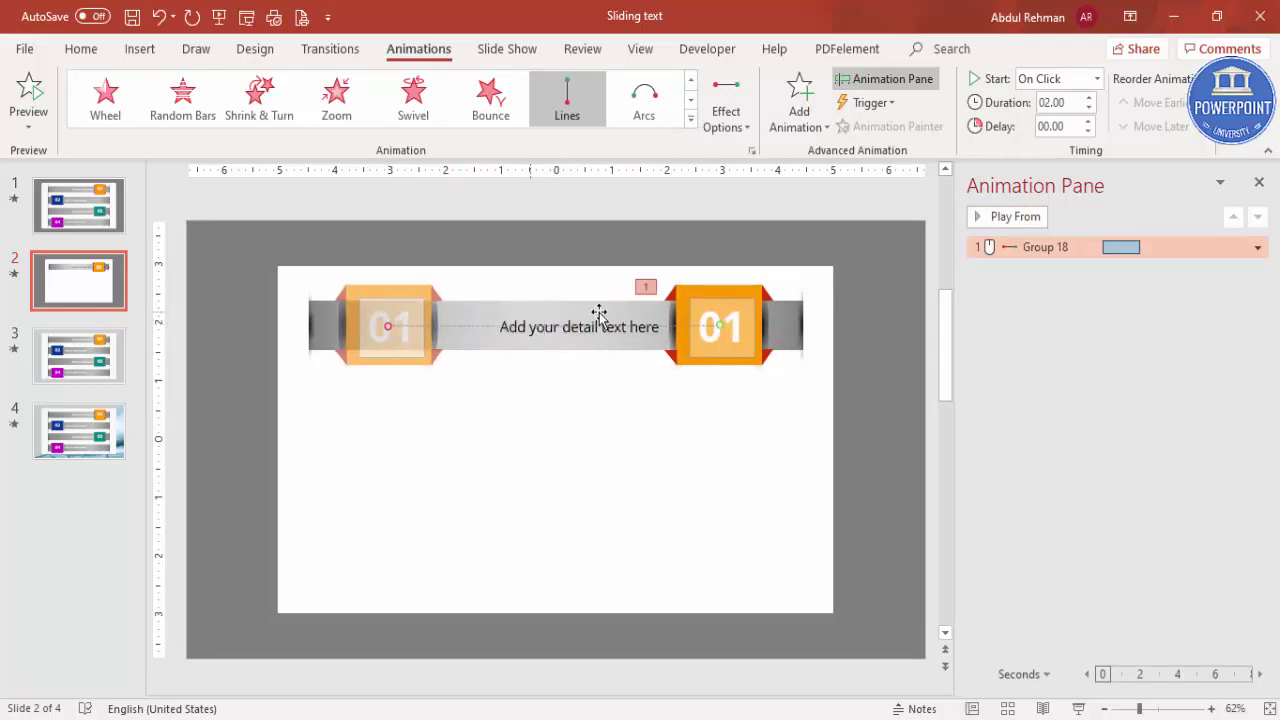
double_click(1045, 248)
drag(618, 314, 589, 296)
- Give the Left animation a 0.62-second bounce end and a 1-second duration
drag(589, 349, 609, 349)
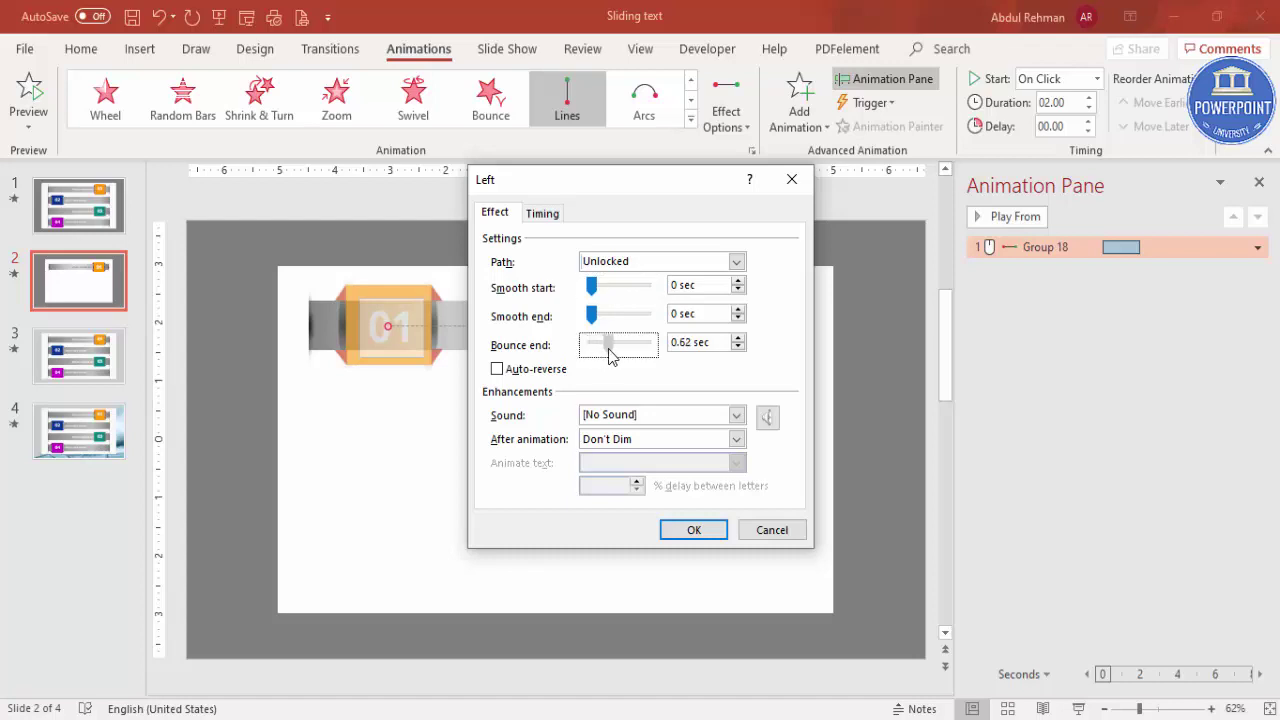
click(559, 215)
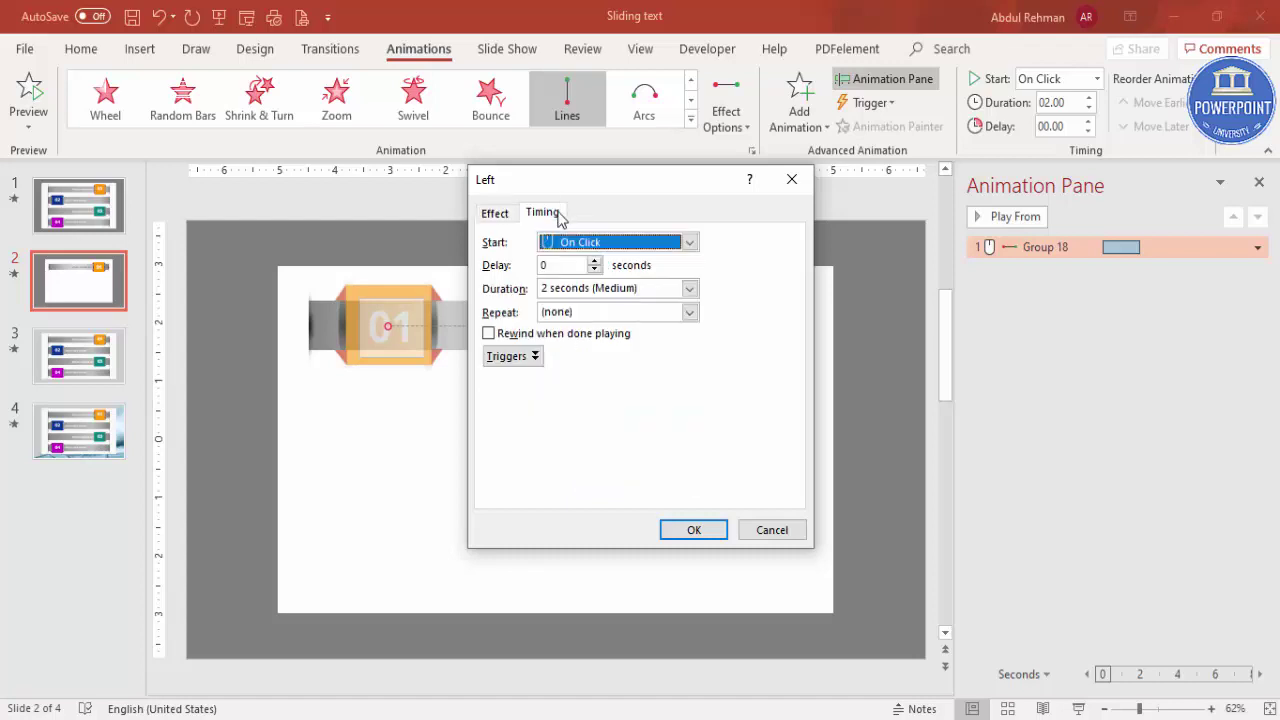
click(689, 288)
click(600, 354)
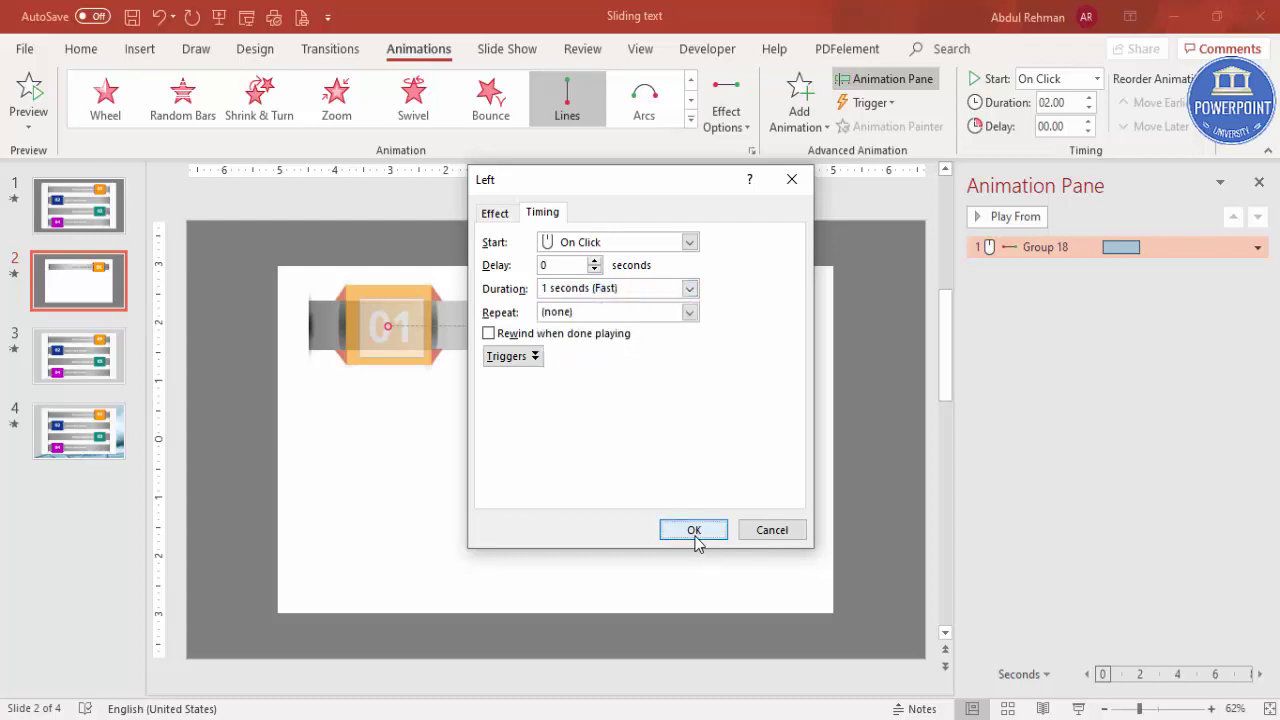
click(694, 533)
- Shorten the slide-left animation's duration to 0.5 seconds
double_click(1020, 247)
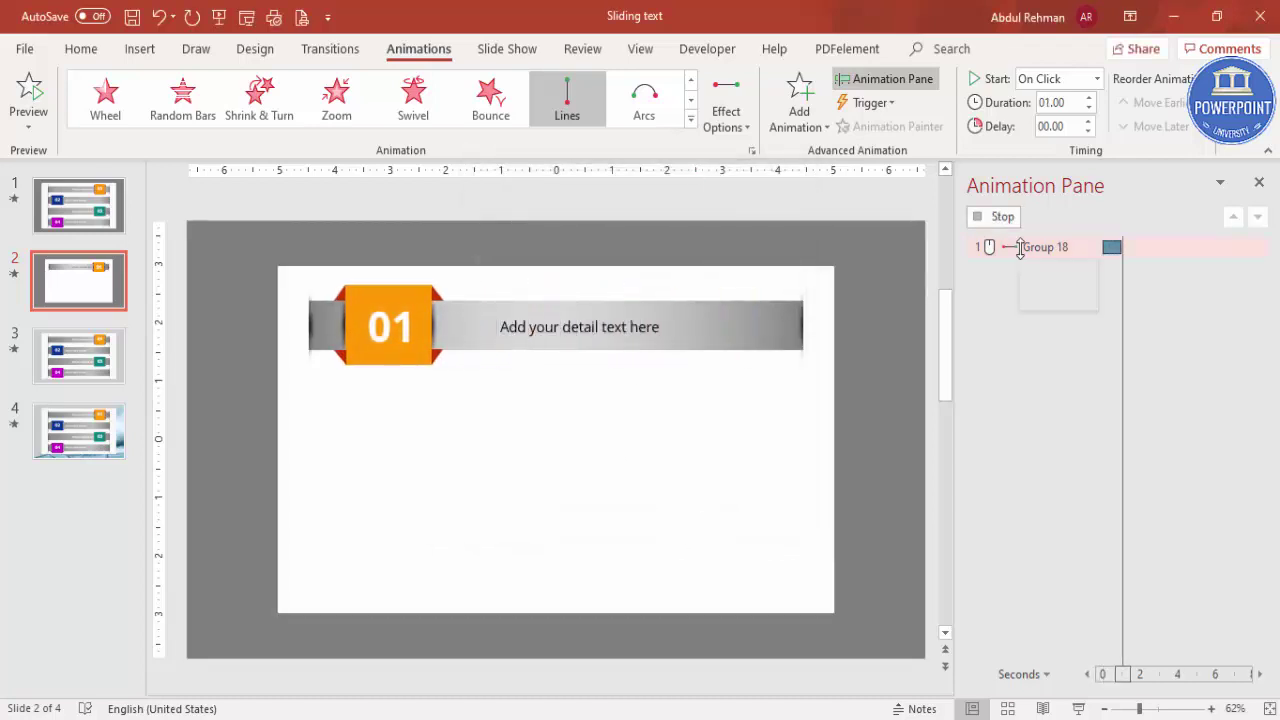
click(541, 214)
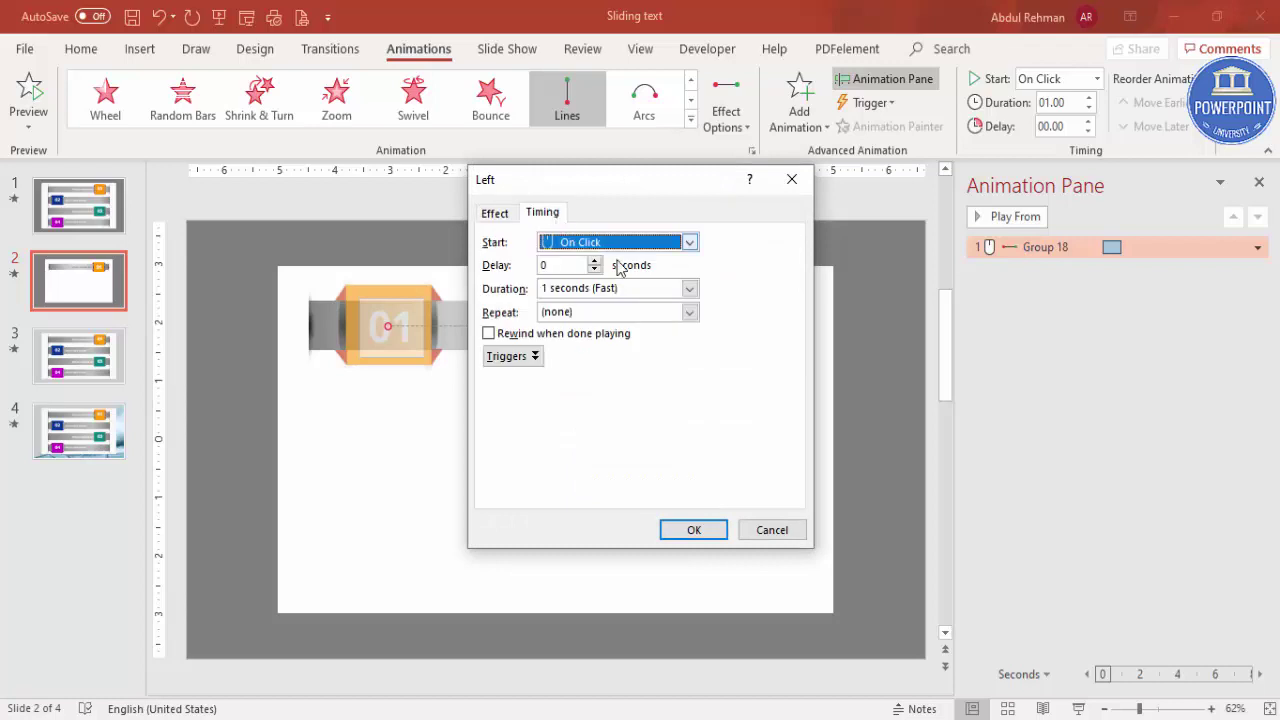
click(690, 290)
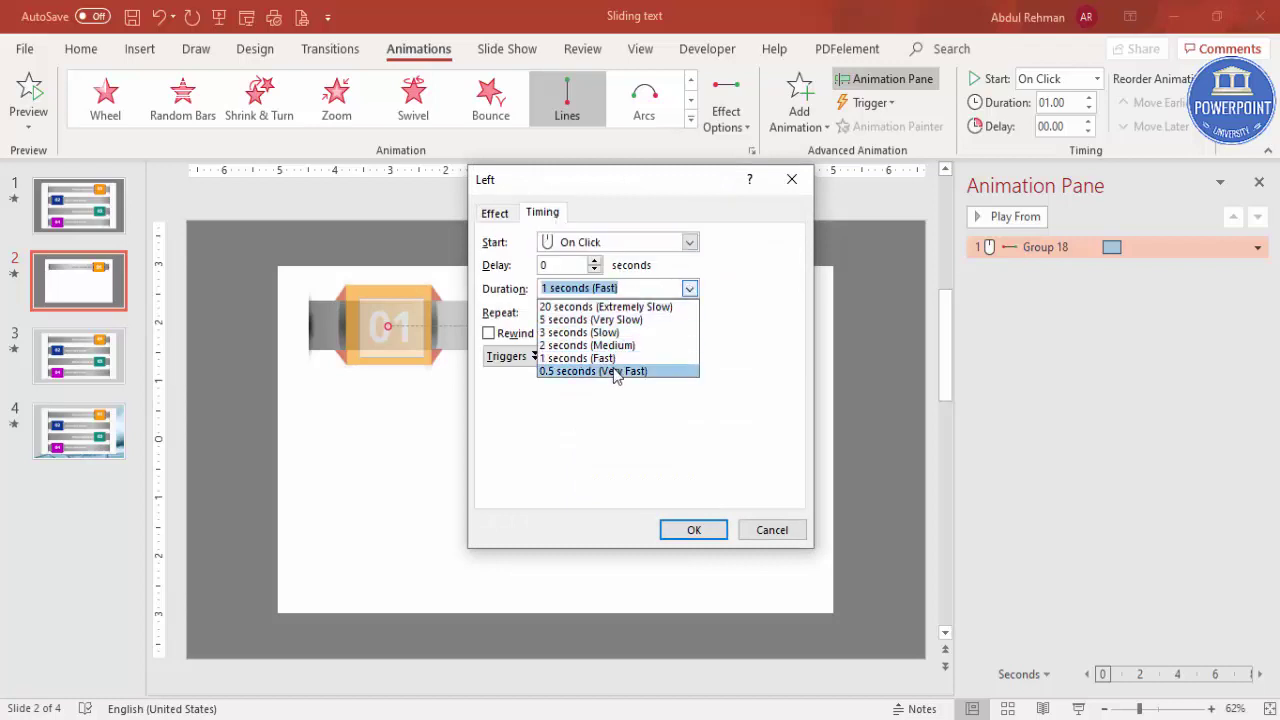
click(616, 371)
click(694, 524)
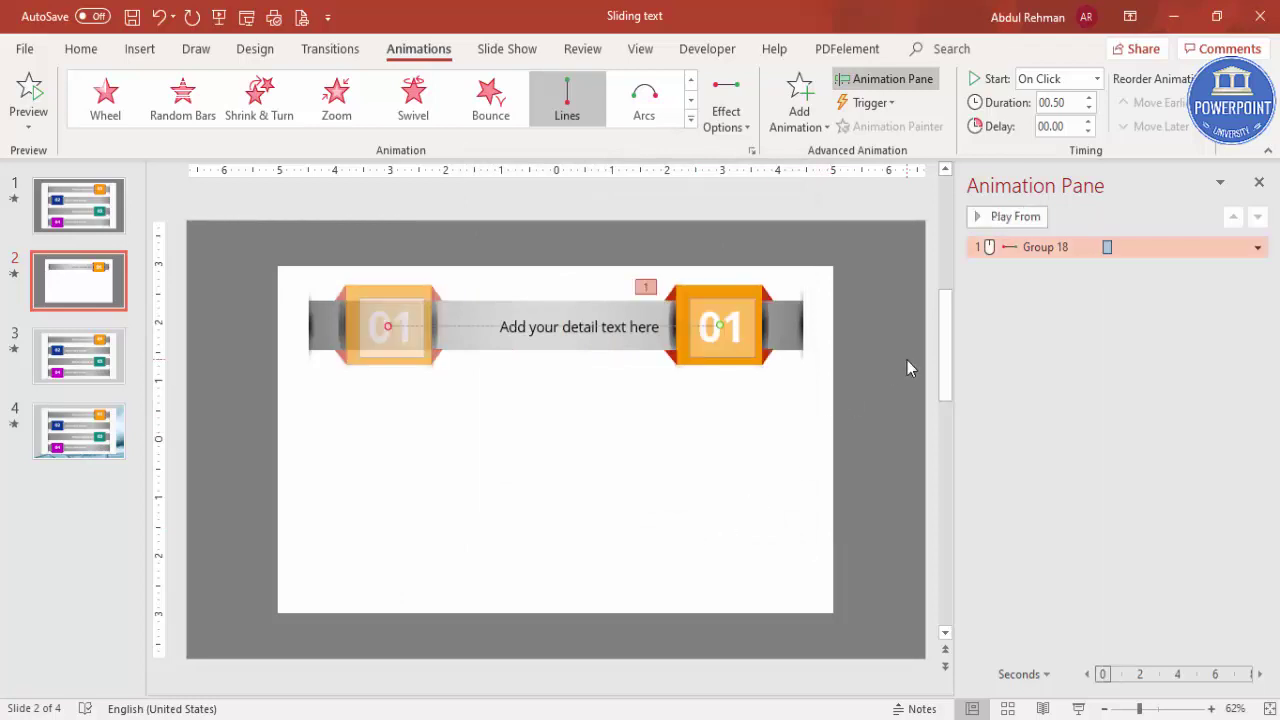
click(805, 211)
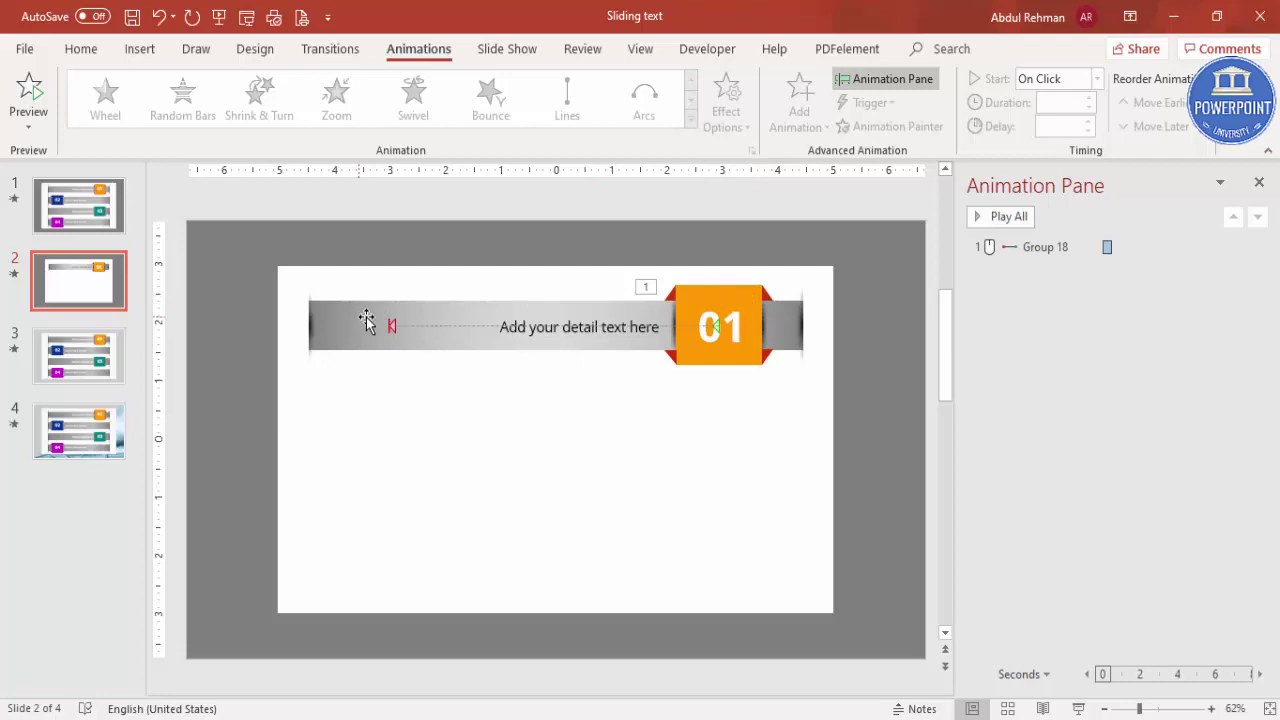
- Give the detail text box a Wipe entrance with direction From Right
click(527, 331)
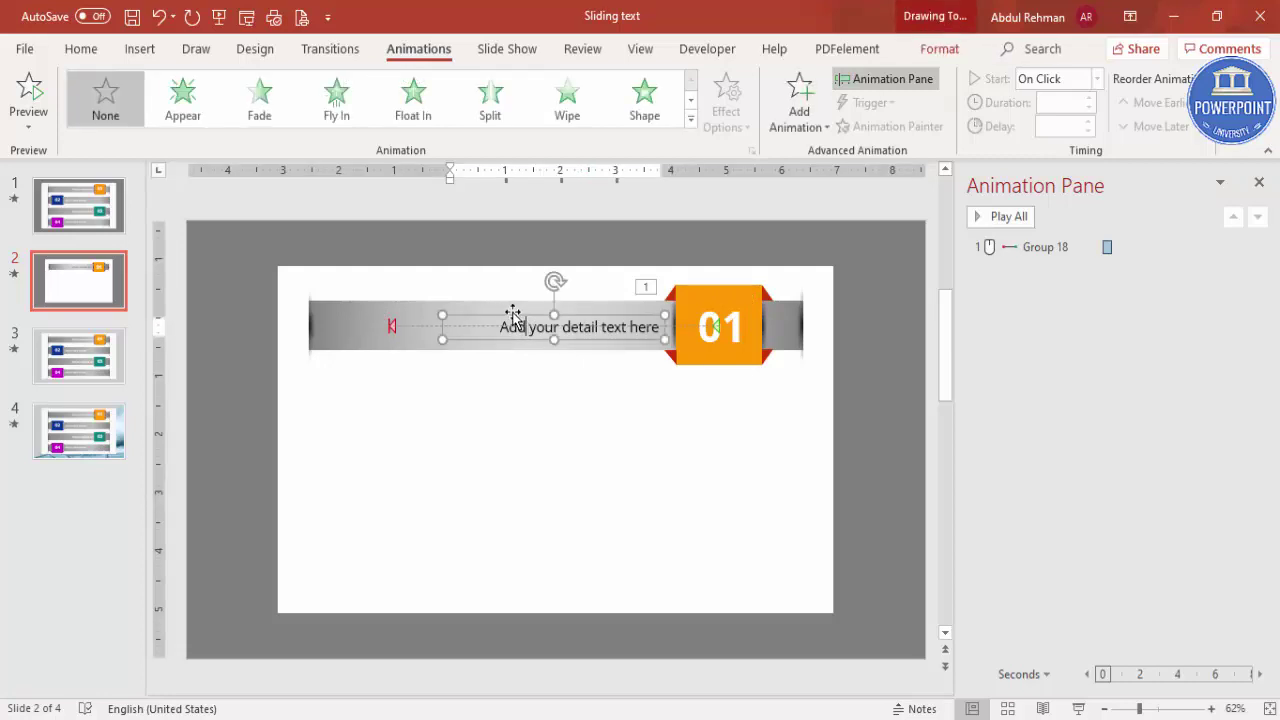
click(570, 102)
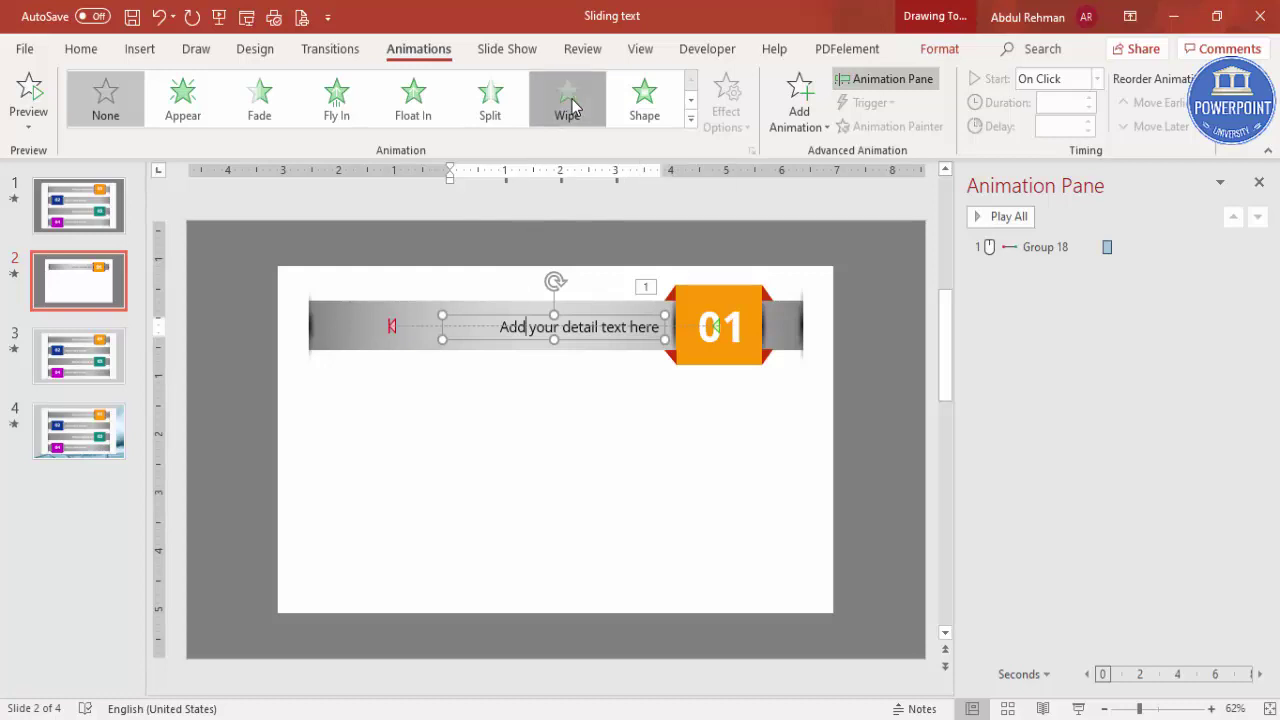
click(726, 120)
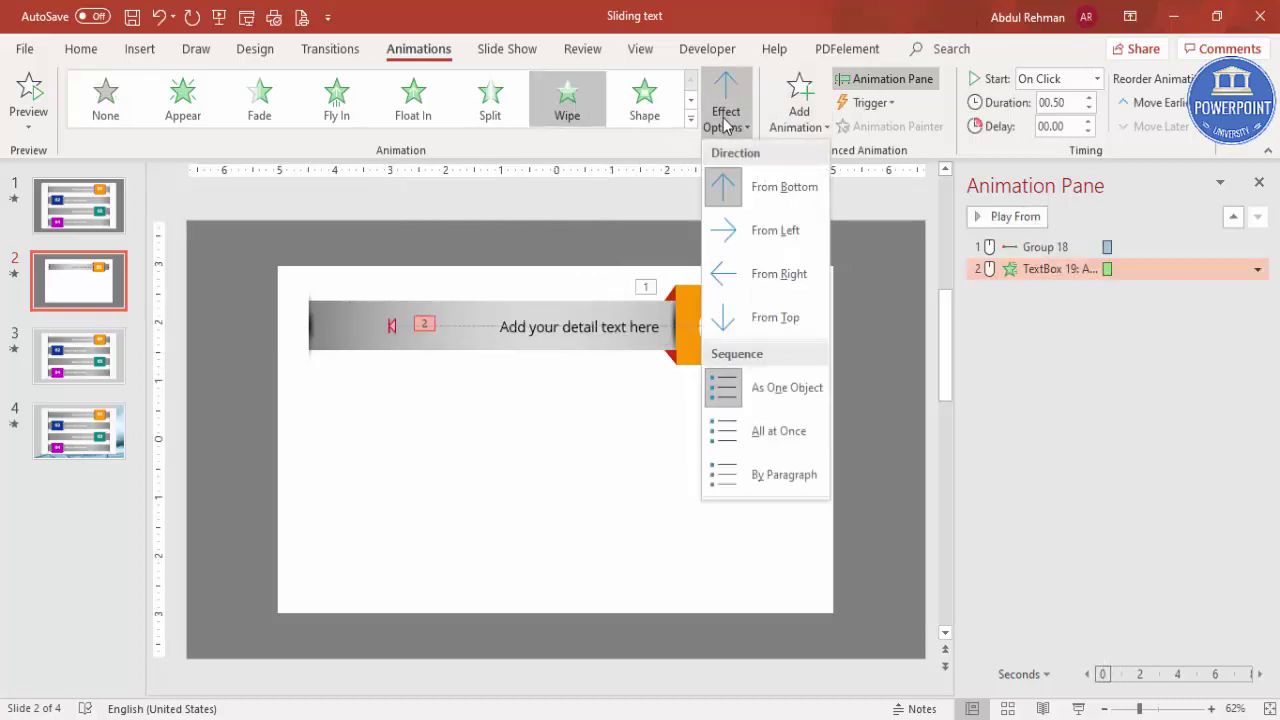
click(767, 286)
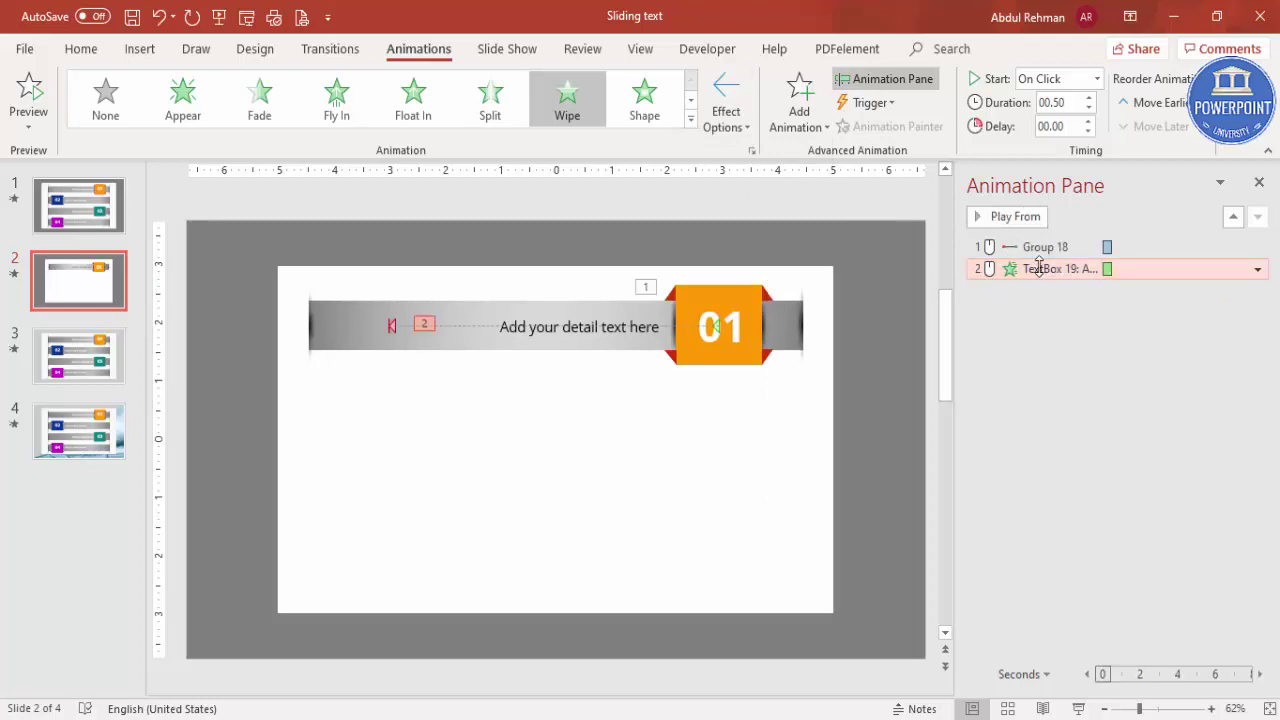
- Set the text's Wipe to start With Previous, alongside the 01 tab slide
click(1040, 266)
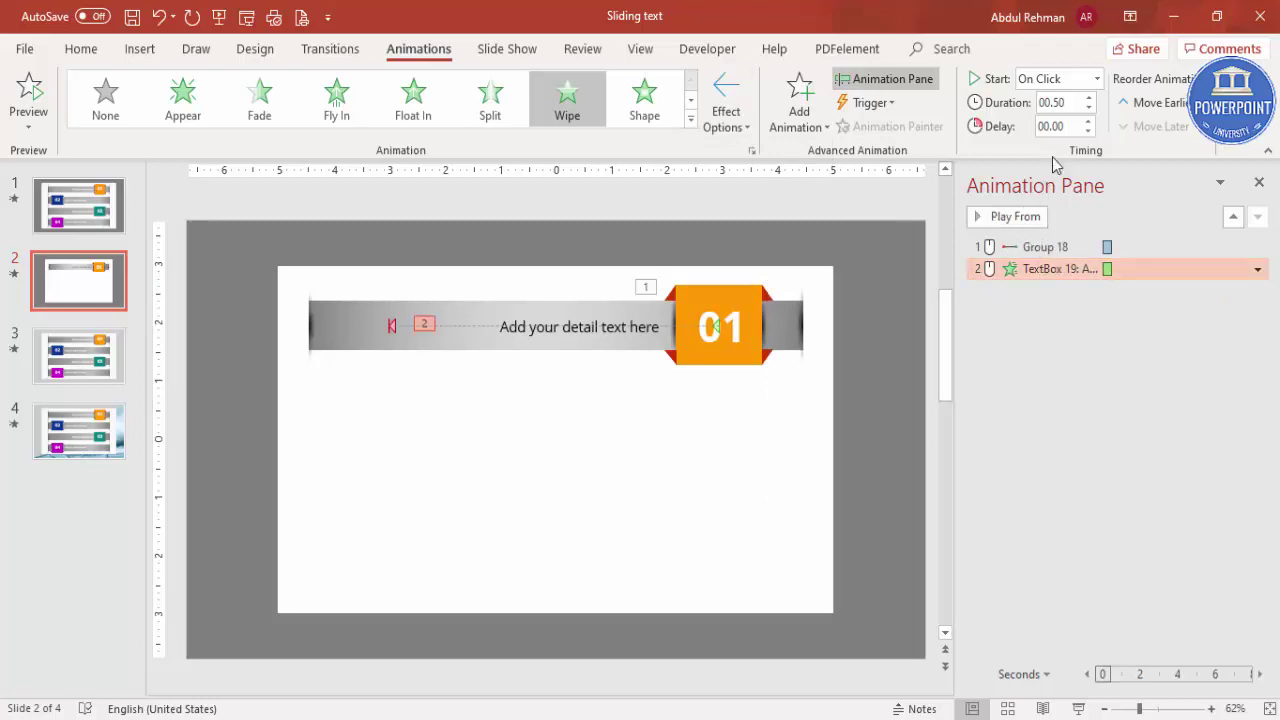
click(1096, 78)
click(1055, 121)
click(869, 254)
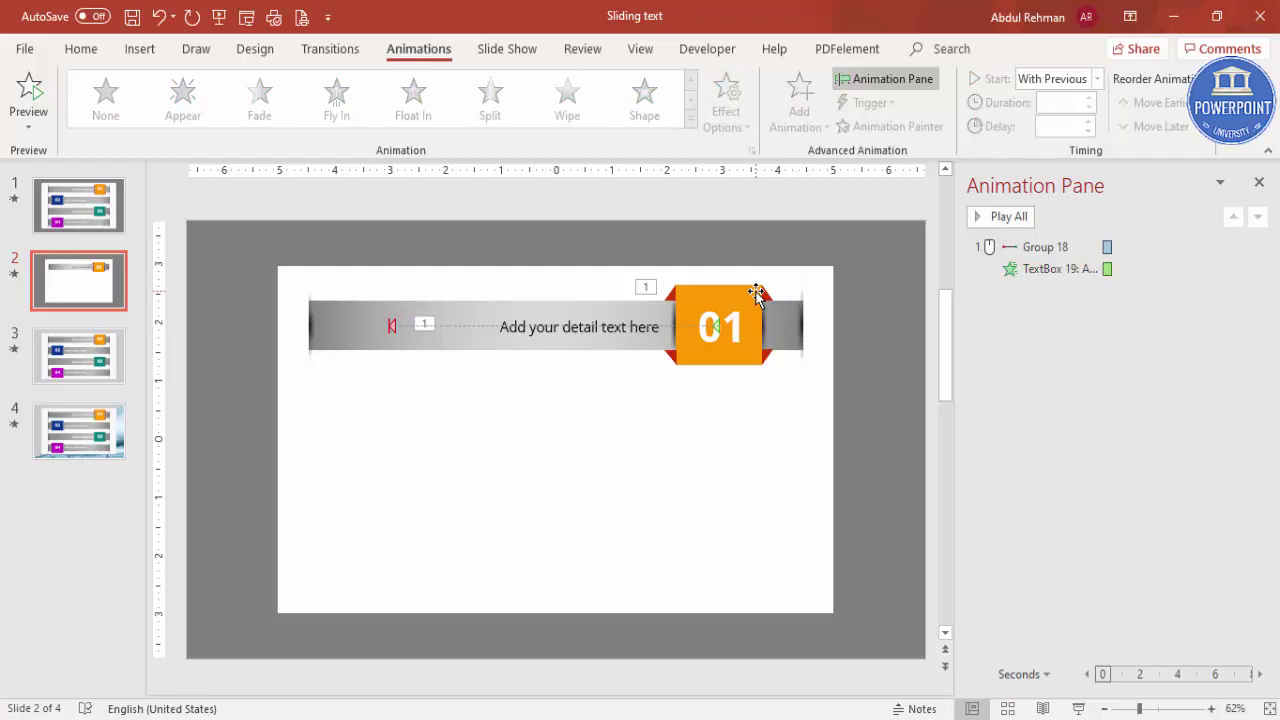